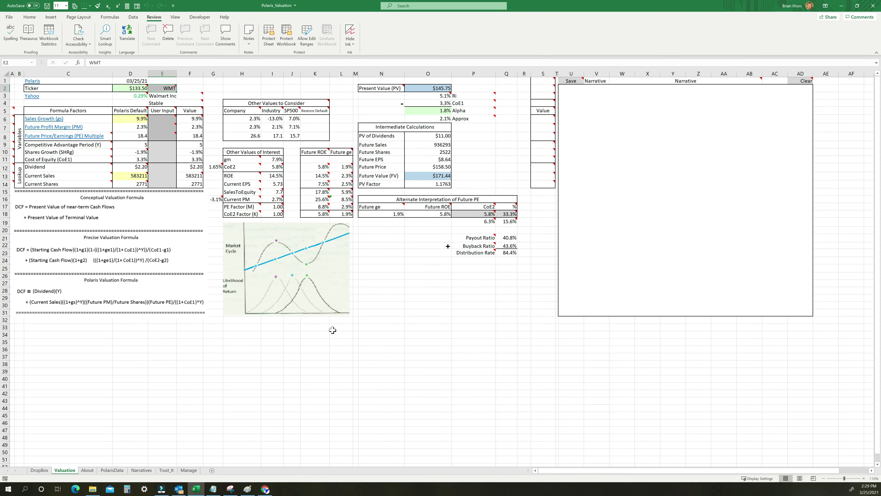
- Switch to the Polaris website in the browser and set Walmart's Sales Growth slider to 7%
click(265, 489)
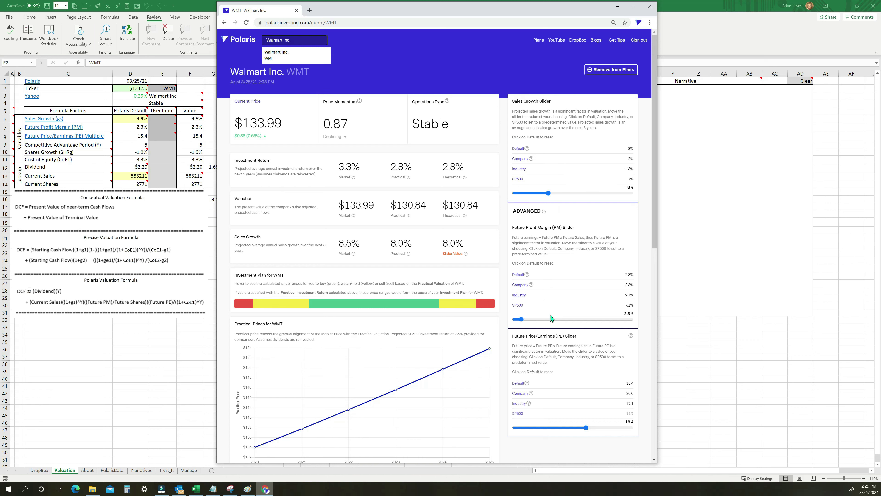
click(549, 193)
mouse_move(549, 194)
mouse_down()
mouse_move(559, 193)
mouse_move(548, 194)
mouse_up()
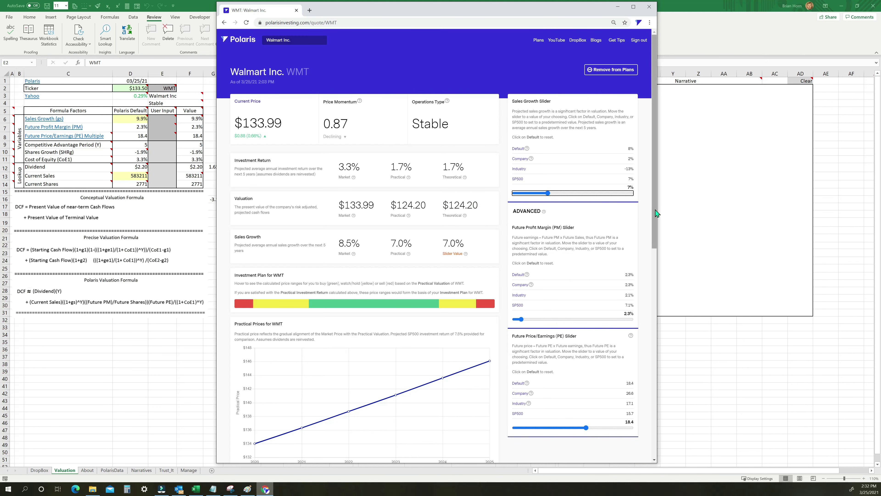
- Examine the Practical Sales Growth graph and Company Information further down Walmart's page, returning to the page's start
drag(655, 210, 655, 461)
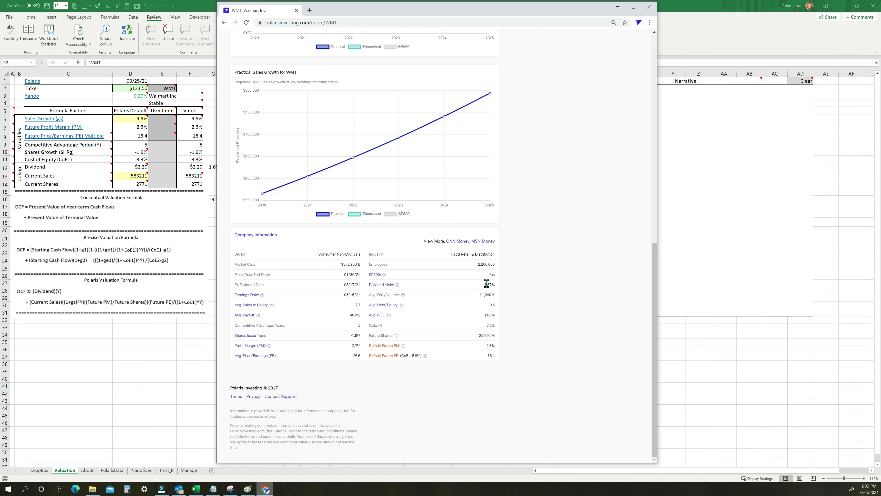
mouse_move(263, 197)
drag(655, 377, 649, 169)
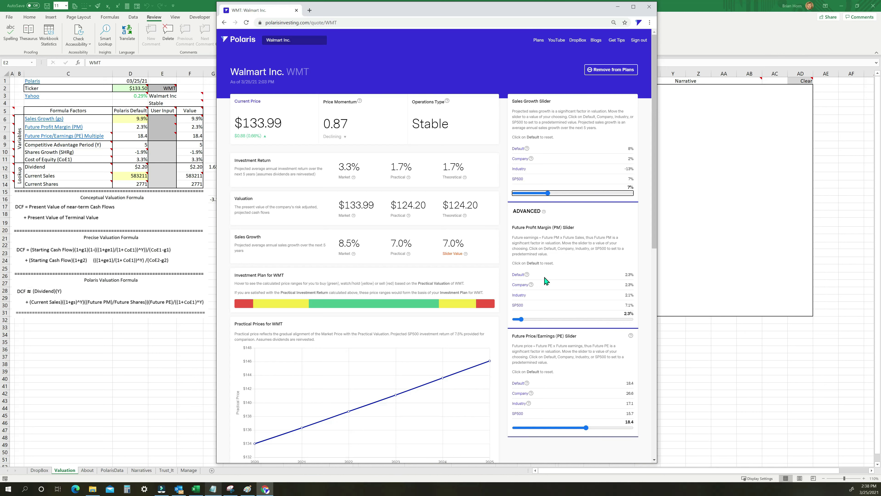
- Switch back to the Excel workbook and select the grey User Input cells E9:E14 on the Valuation worksheet
click(618, 7)
drag(162, 144, 163, 185)
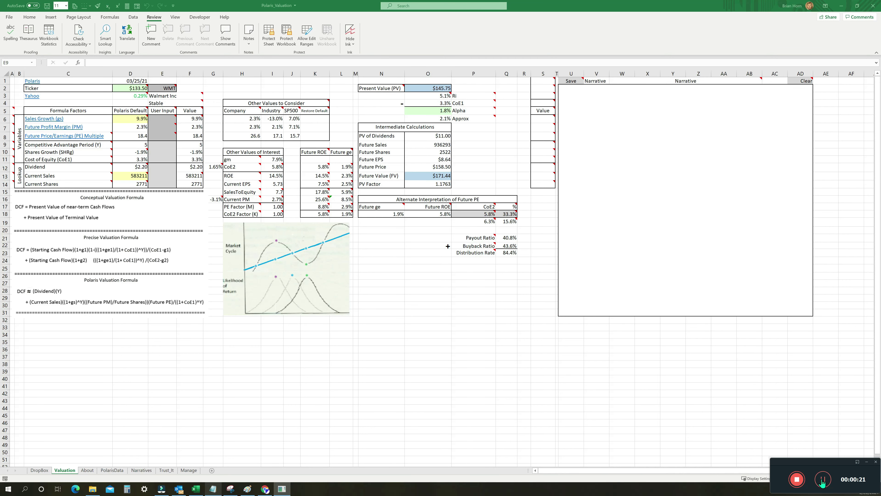
click(823, 481)
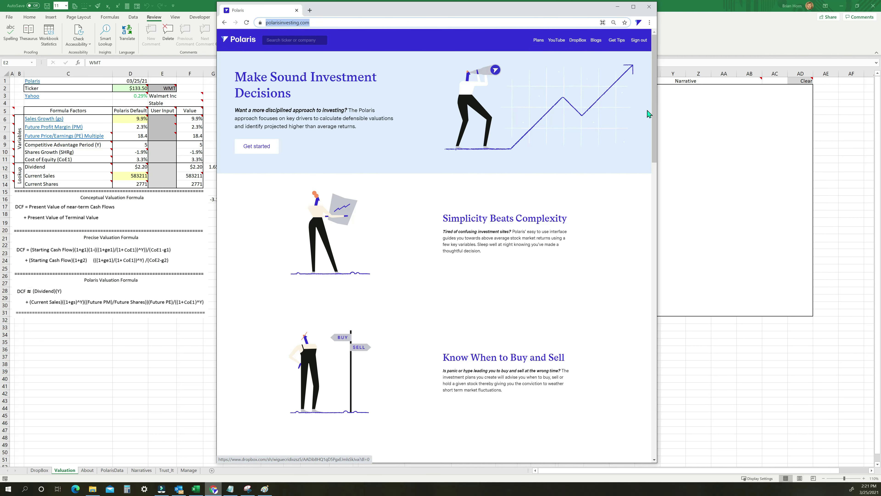
- Open the Dropbox folder through the free apps download on the Polaris home page and go into App_Valuation
drag(654, 117, 628, 357)
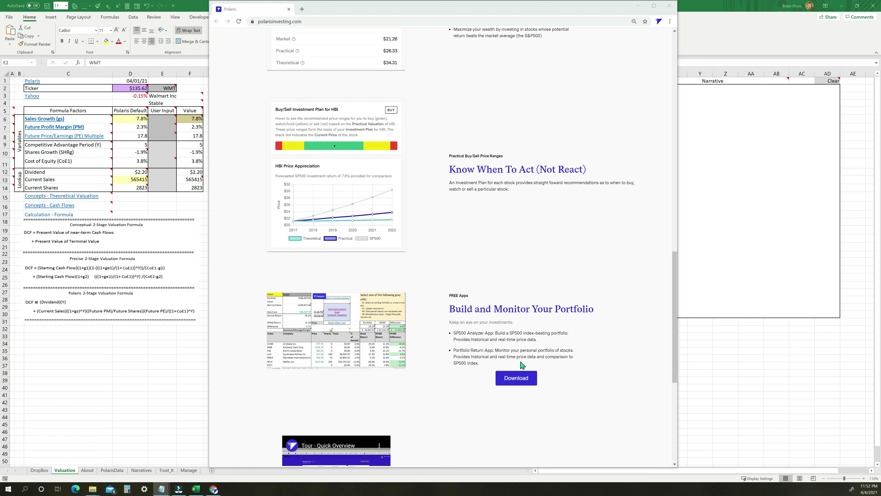
click(519, 380)
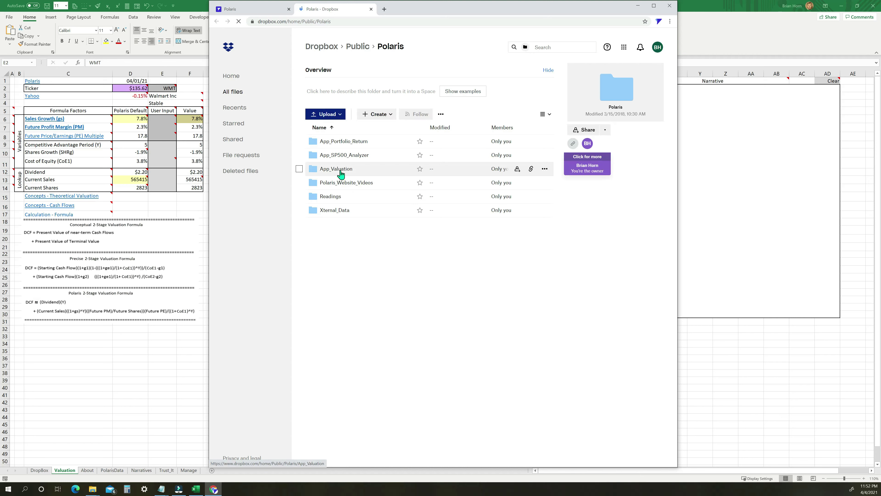
click(343, 194)
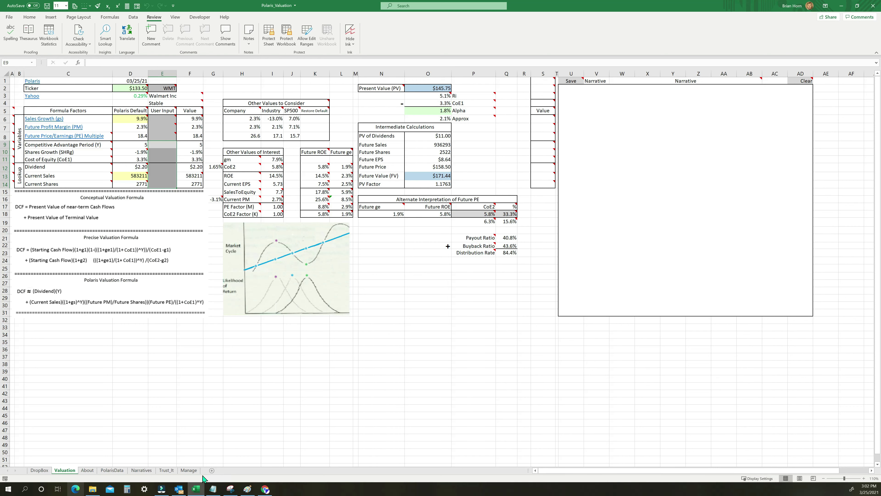
- View the Manage worksheet of the Polaris_Valuation workbook in Excel and hide it
click(188, 470)
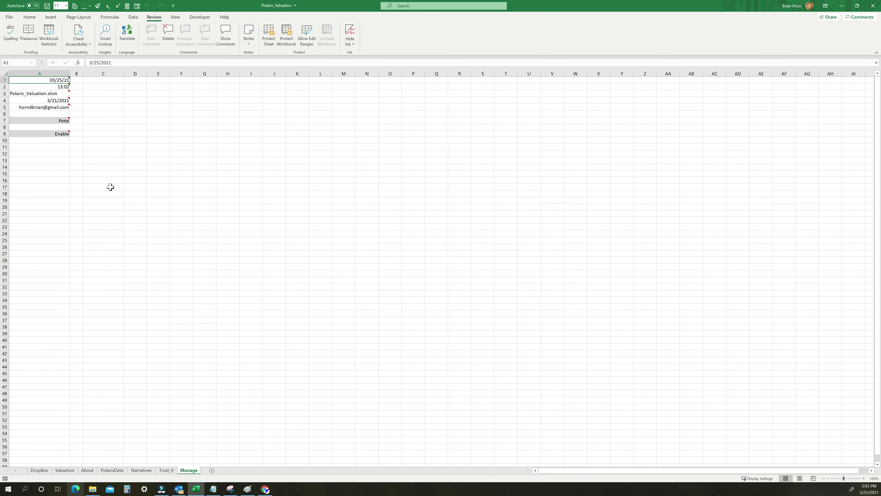
mouse_move(55, 121)
right_click(191, 472)
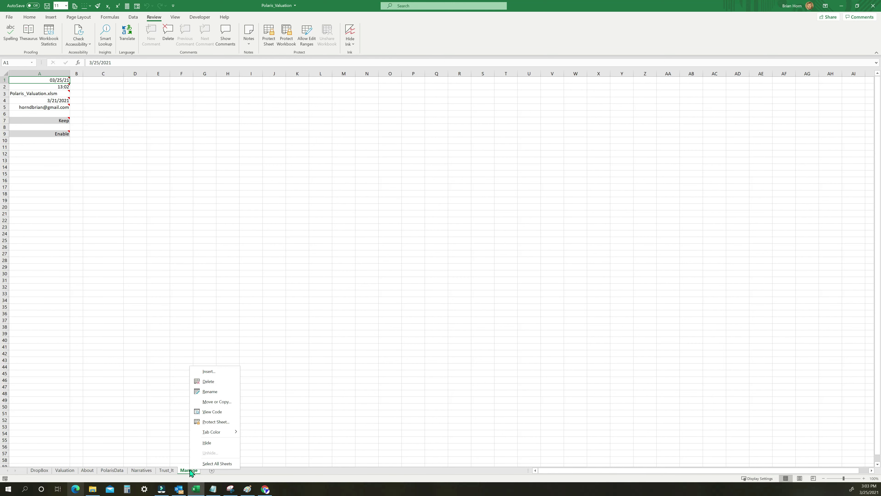
click(209, 442)
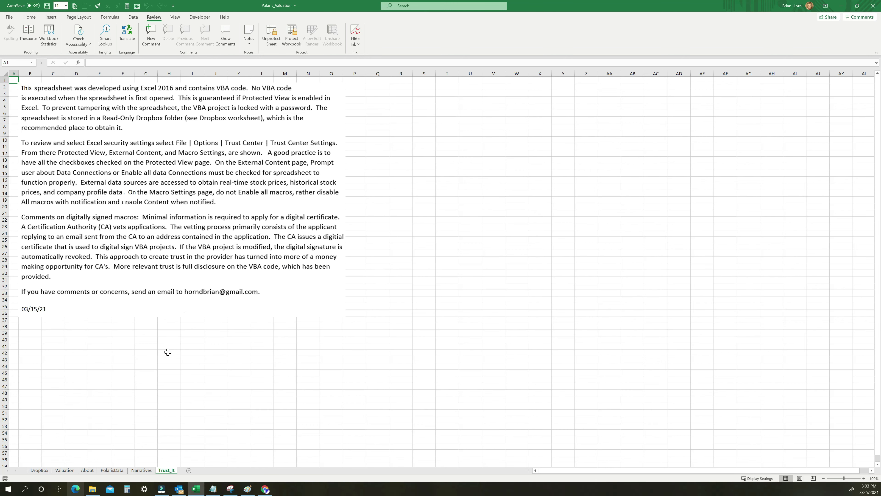
- View the Excel Options dialog, which leads to the Trust Center settings, and leave it without saving
click(9, 17)
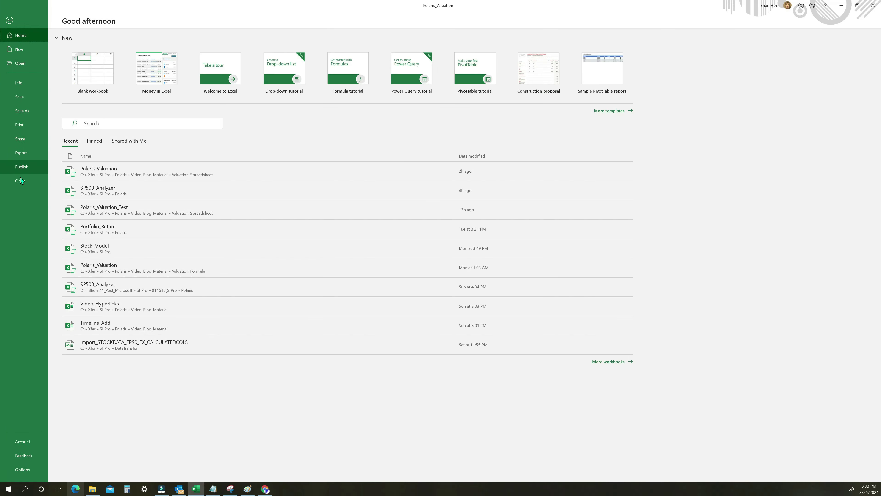
click(23, 469)
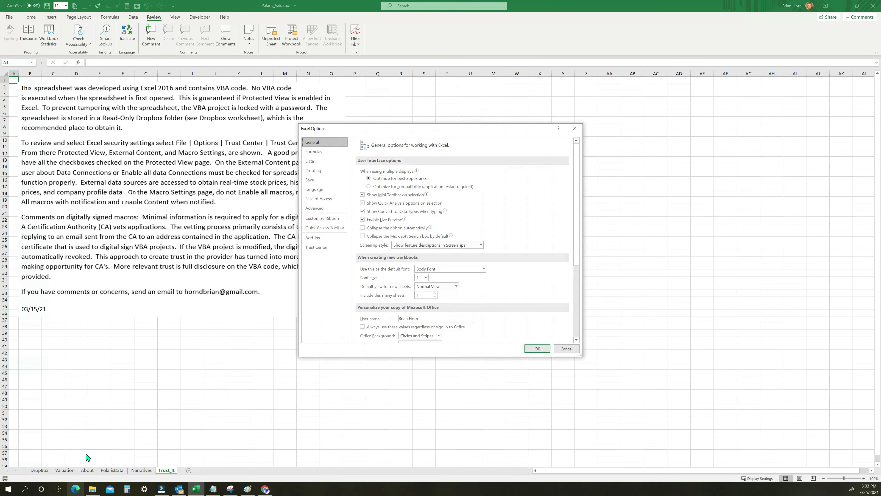
click(565, 350)
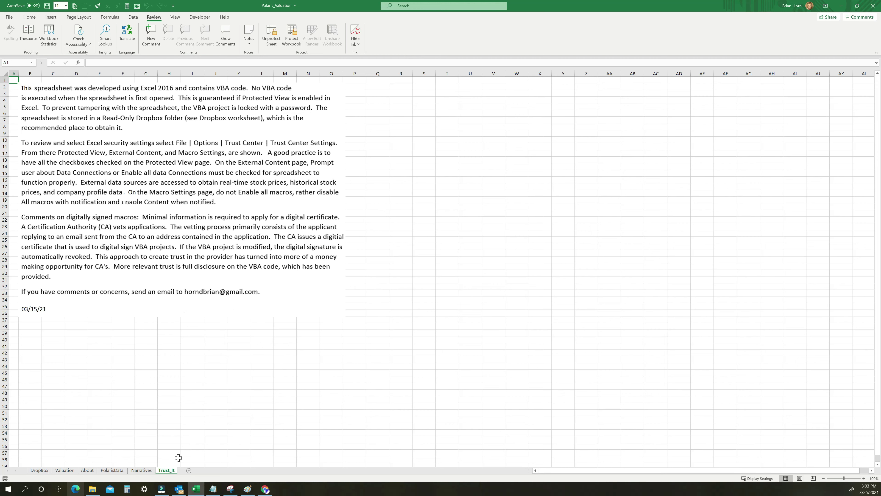
- Hide the Trust_It worksheet
right_click(169, 471)
click(186, 442)
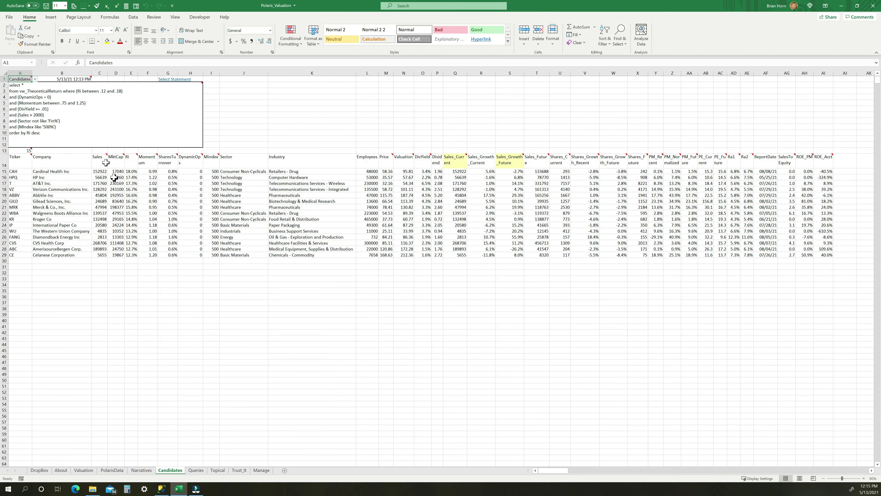
- Review the Candidates worksheet's select statement and tickers in A15:A29, and view the query choices offered in cell A1
mouse_move(84, 127)
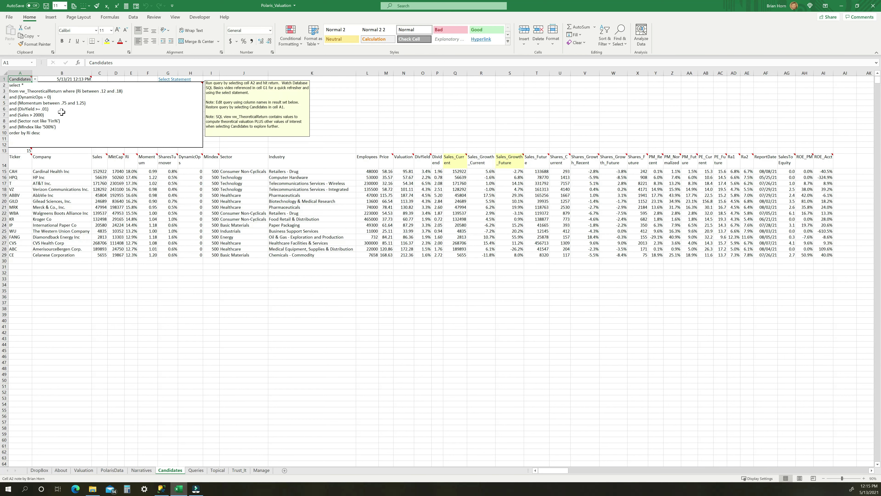
drag(17, 172, 19, 254)
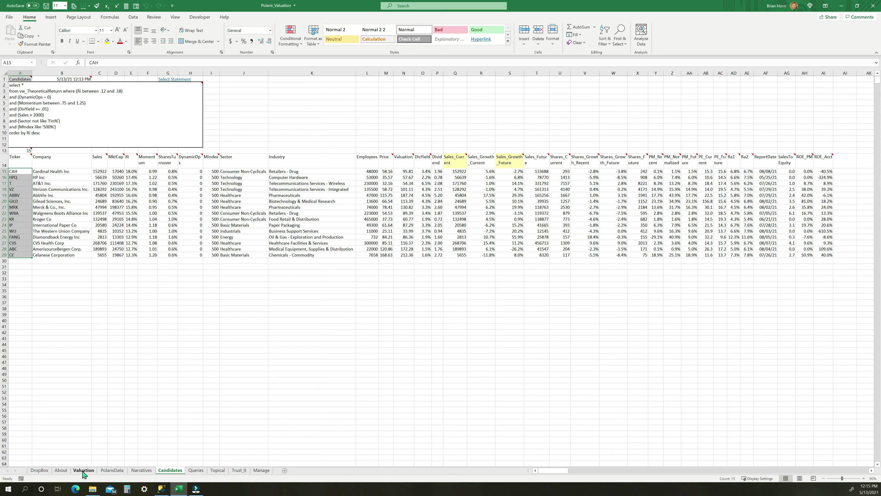
click(26, 80)
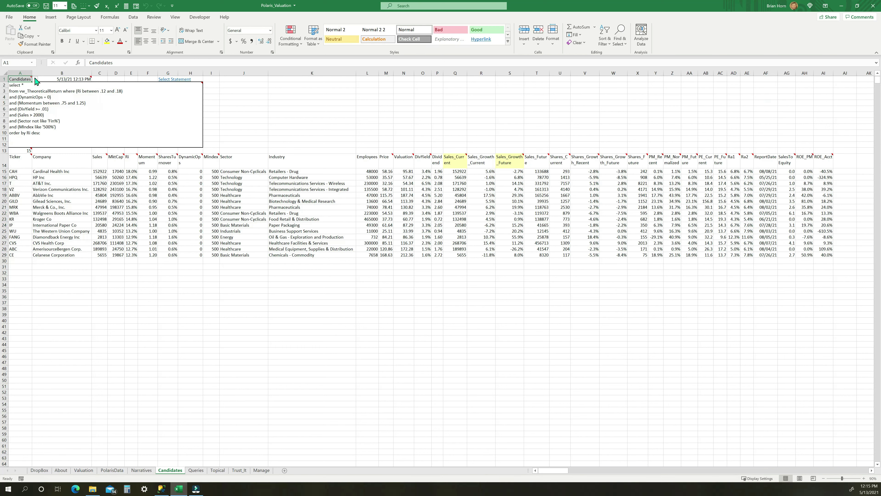
click(35, 79)
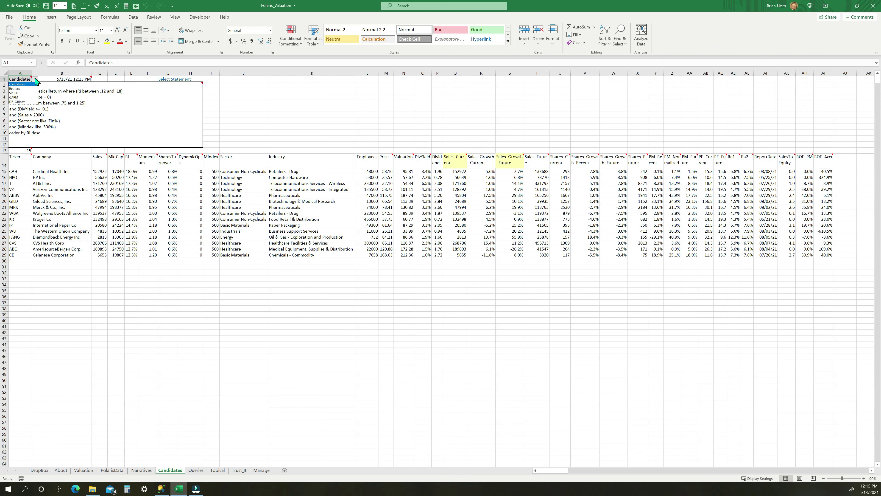
key(Escape)
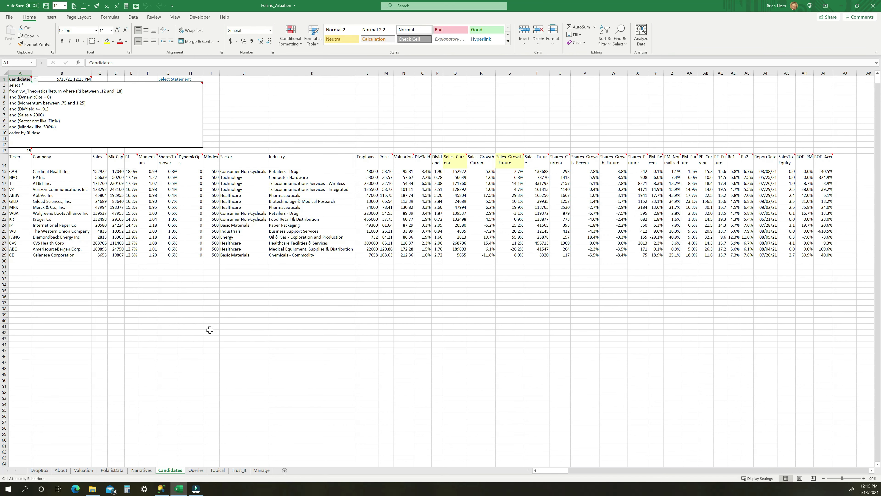
- View the stored queries on the Queries worksheet and select the empty row 8 cells below DB_Objects
click(196, 470)
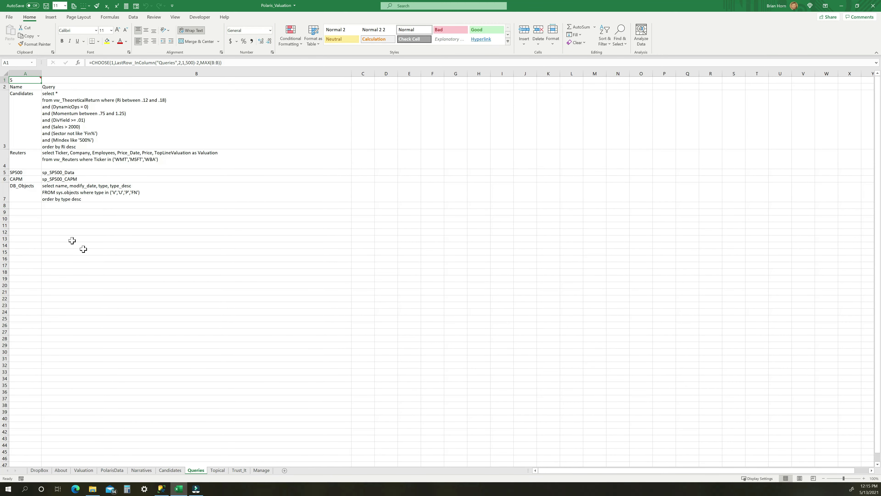
drag(25, 206, 48, 207)
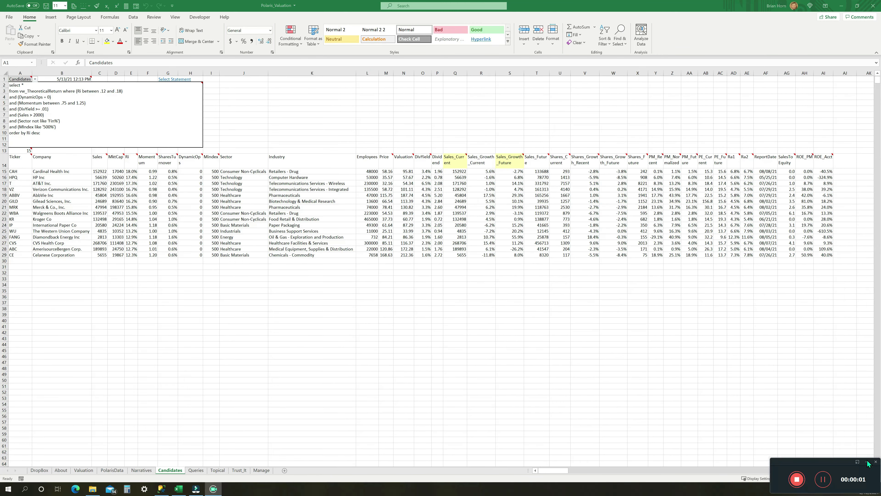
click(867, 463)
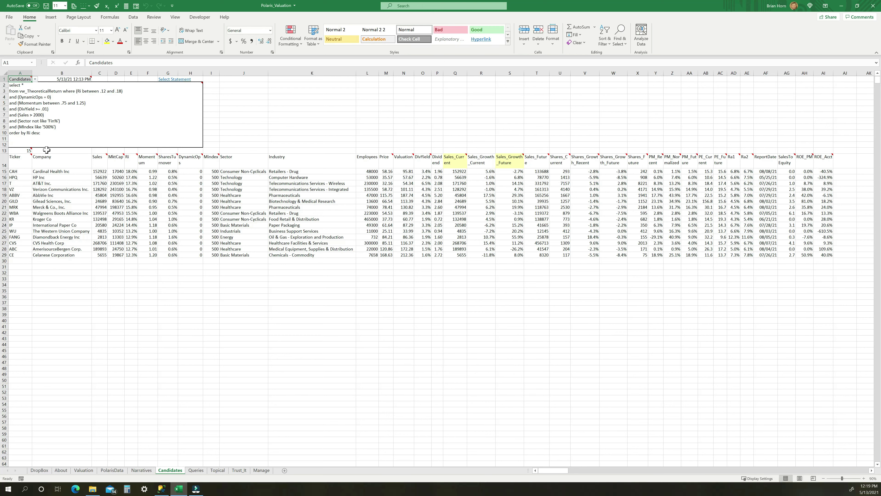
- Change the sales condition of the query in cell A2 of Candidates to Sales > 20000 and run it
click(63, 114)
double_click(63, 114)
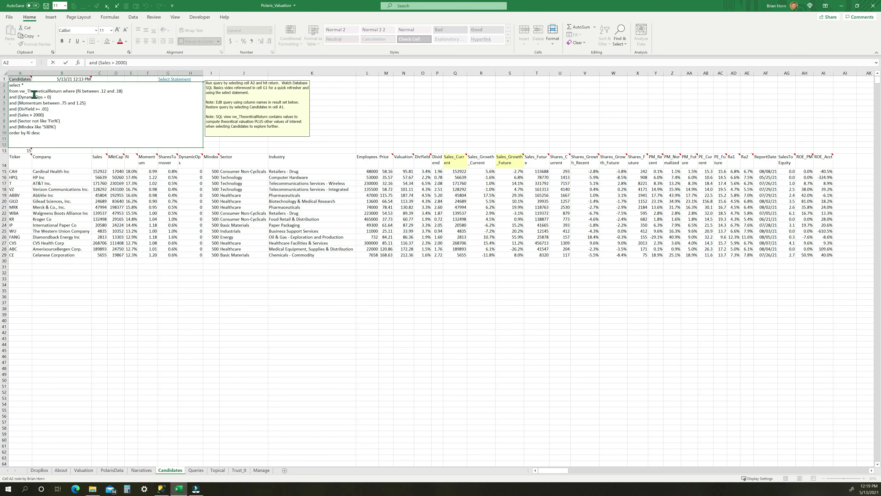
click(42, 116)
text(0)
click(49, 134)
key(Return)
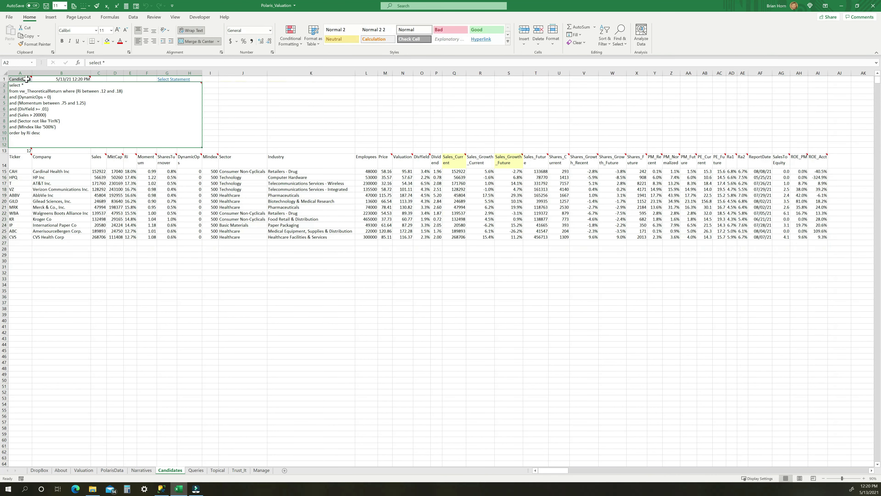
- Restore the stored query by choosing Candidates in cell A1
click(35, 80)
click(26, 86)
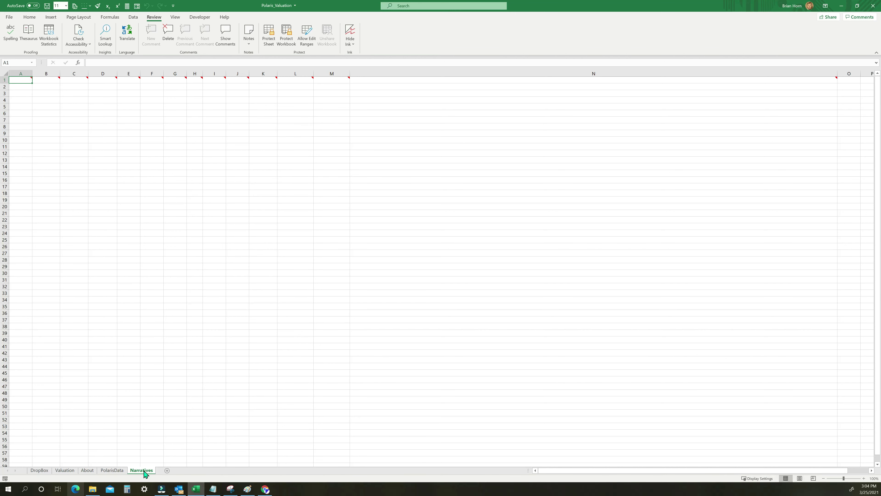
- Hide the Narratives and DropBox worksheets of the workbook
right_click(144, 474)
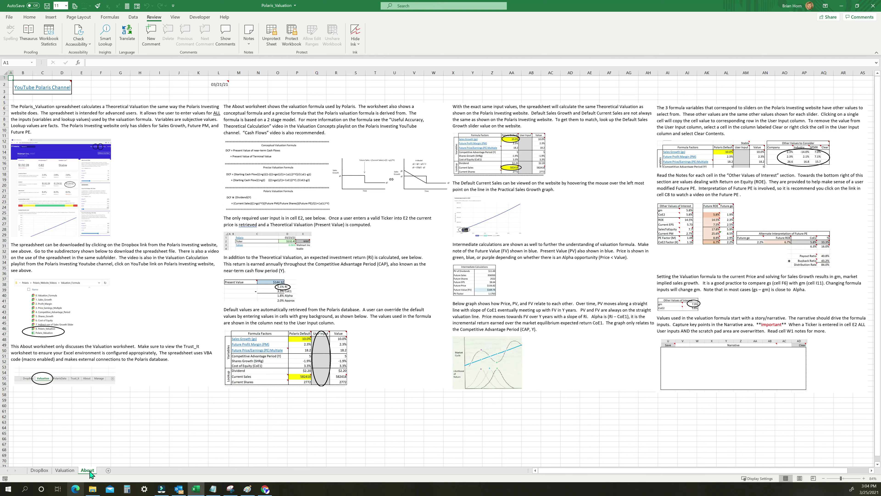
click(40, 471)
right_click(40, 471)
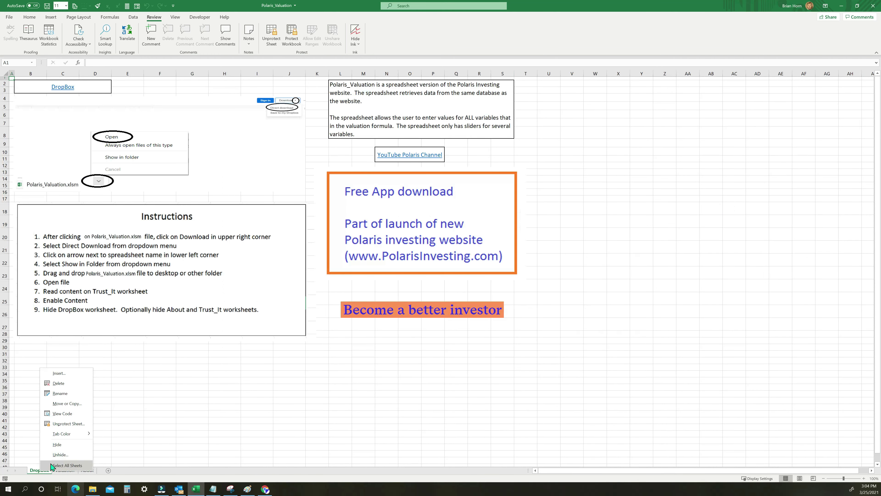
click(59, 444)
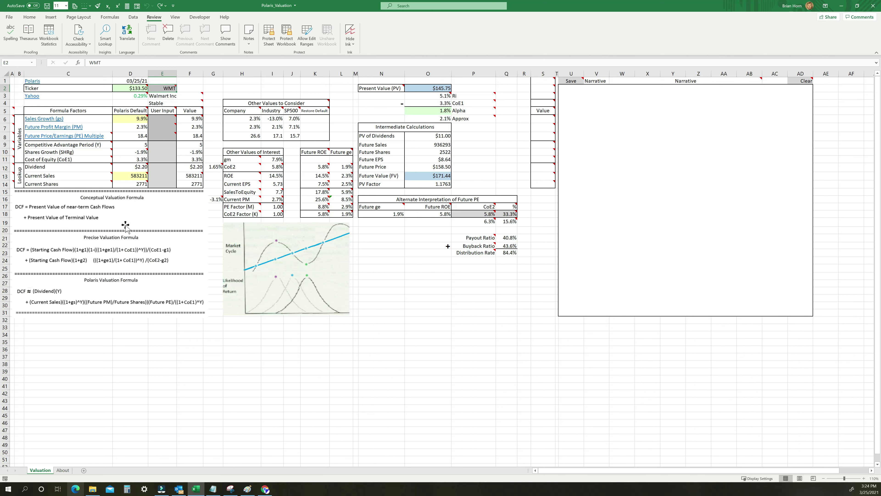
- Open the About worksheet and read its explanations of the valuation formula and the Valuation worksheet
click(62, 470)
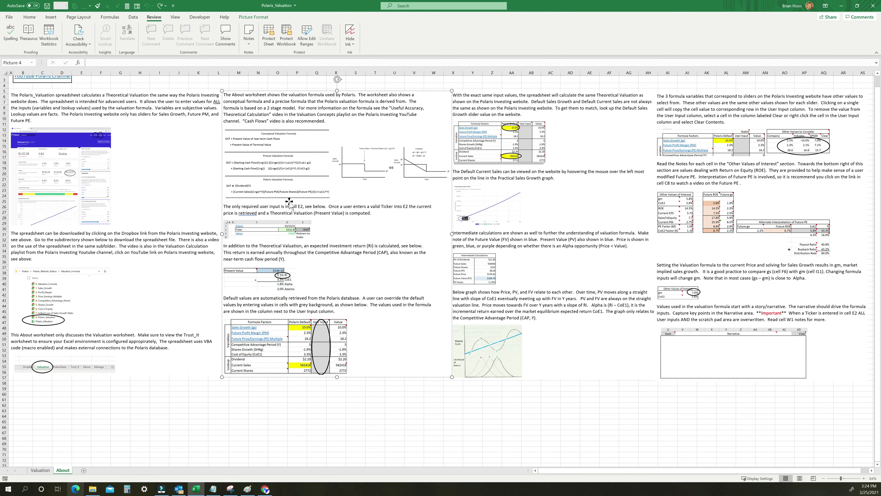
drag(452, 377, 662, 444)
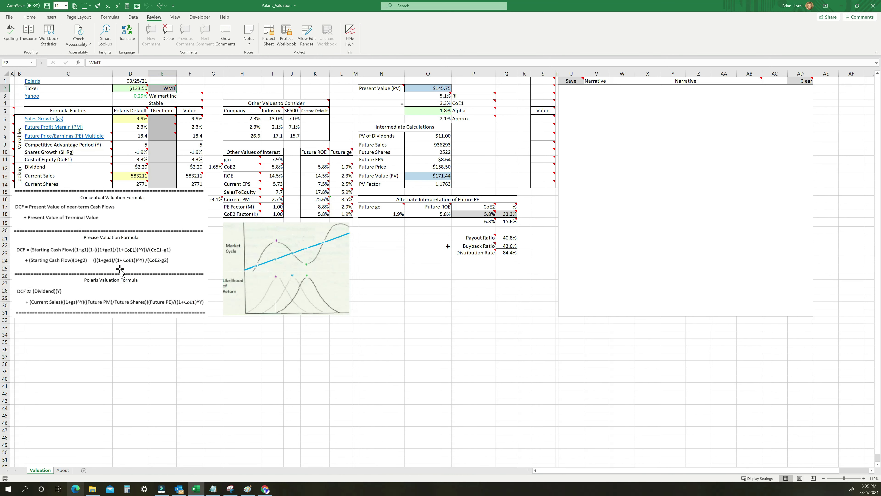
- Switch to the Polaris website in the browser, open its YouTube channel and browse down to the Background playlists
click(266, 489)
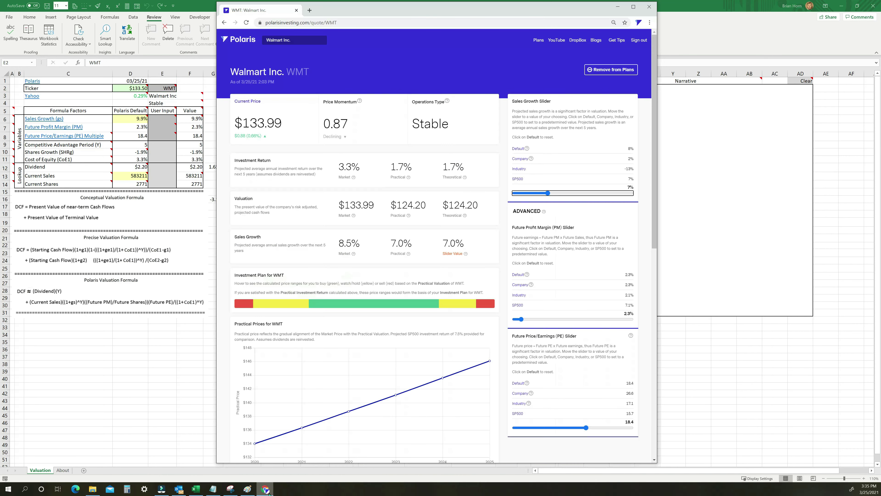
click(556, 39)
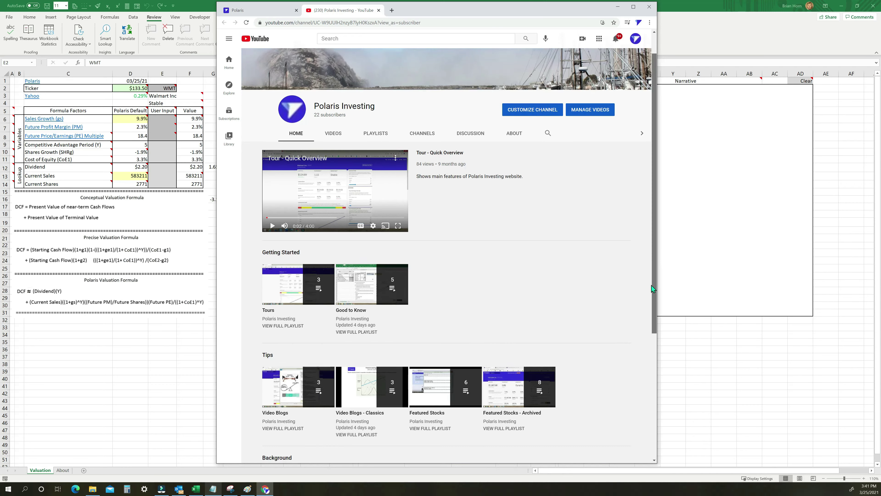
scroll(653, 371, down, 5)
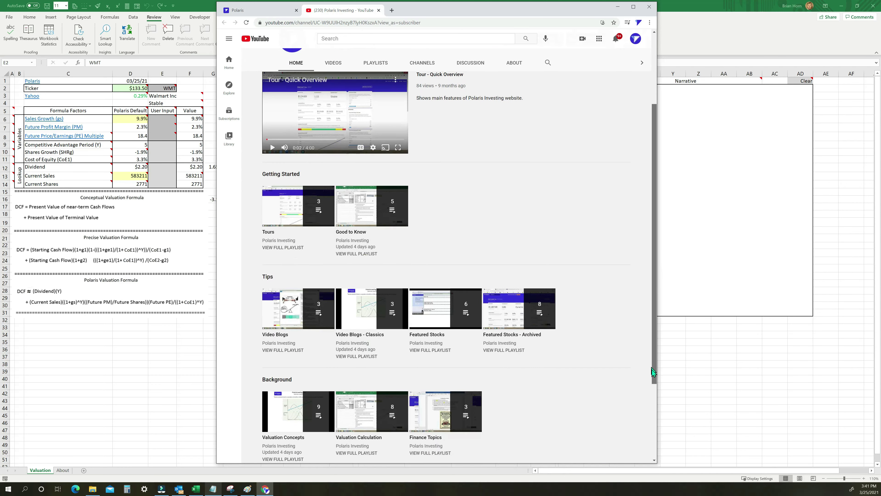
- View the Valuation Concepts playlist, return to the channel page and open the Valuation Calculation playlist
scroll(653, 371, down, 4)
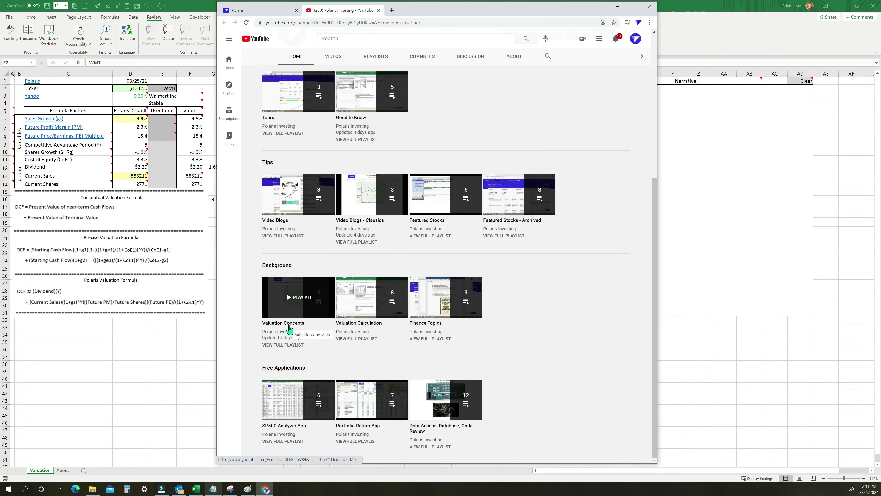
click(290, 348)
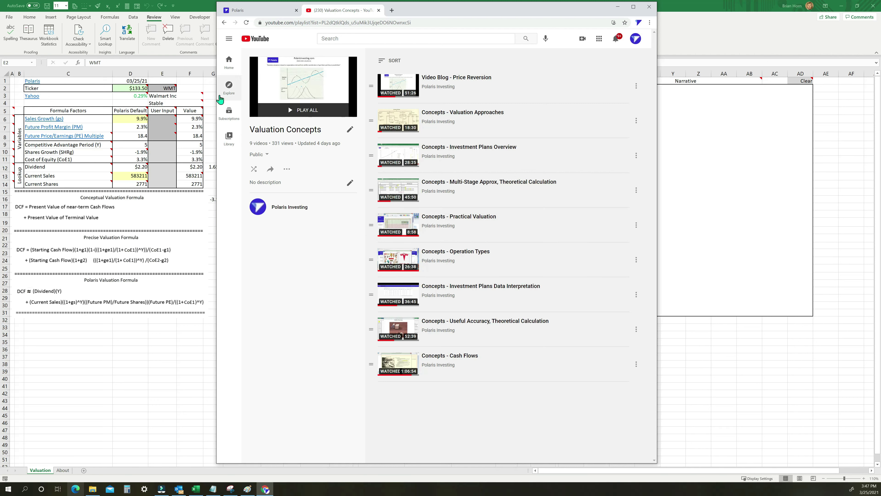
click(224, 23)
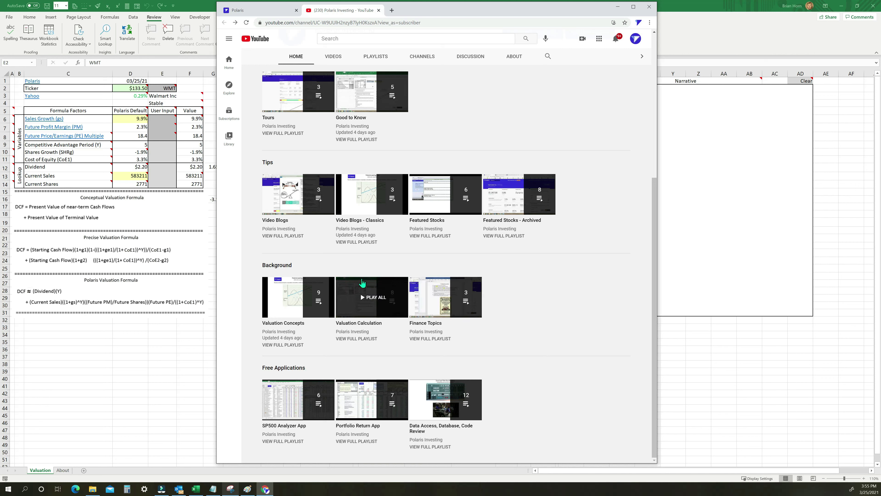
click(362, 339)
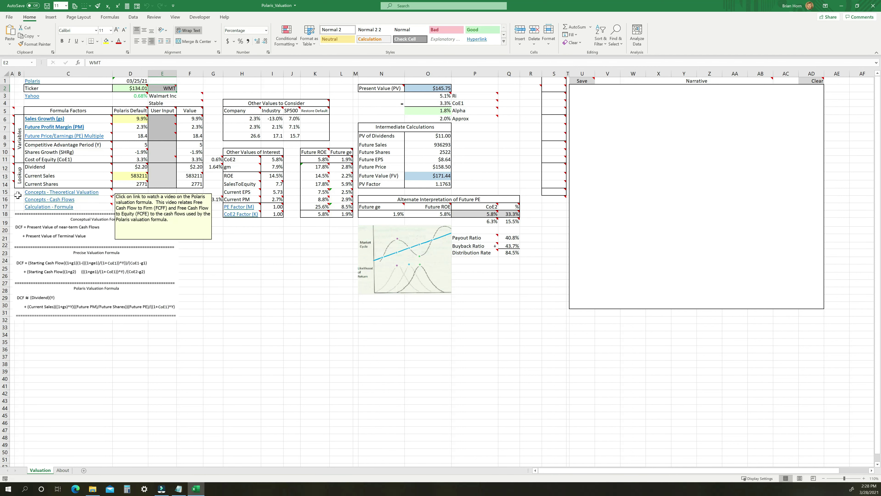
- Read the note on the Valuation worksheet's Concepts link and view the IncomeStatement picture in Paint
mouse_move(69, 185)
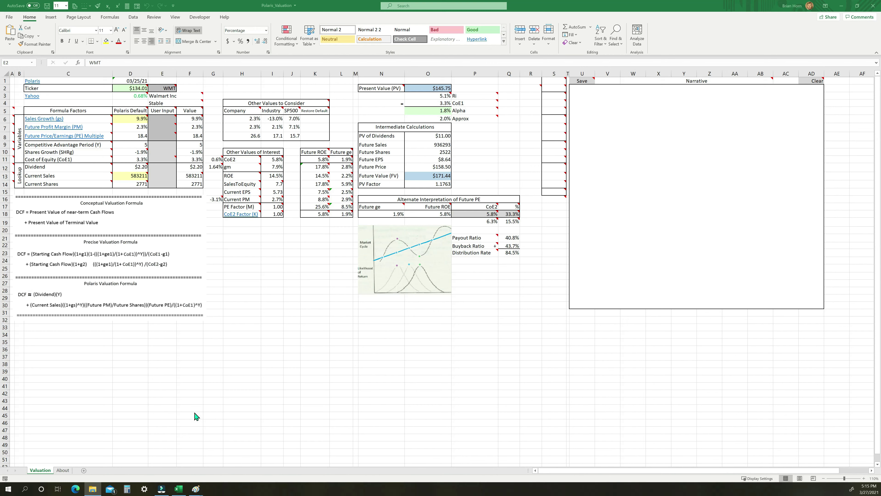
click(215, 473)
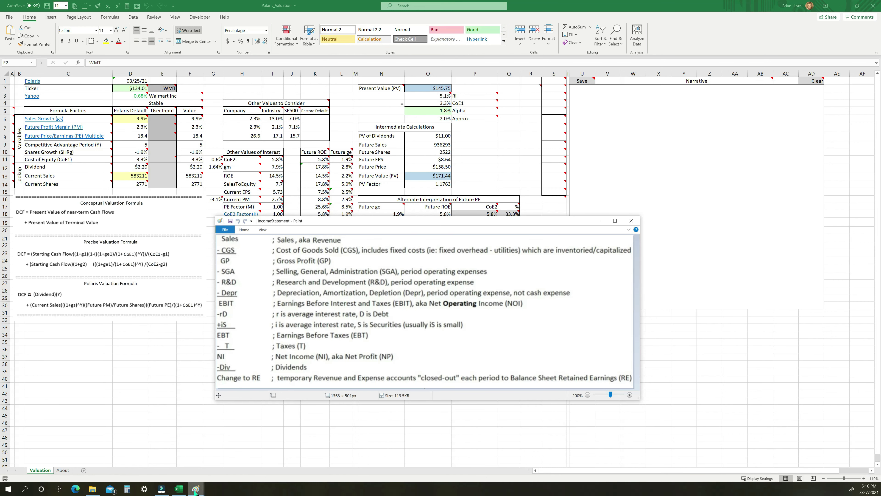
click(172, 467)
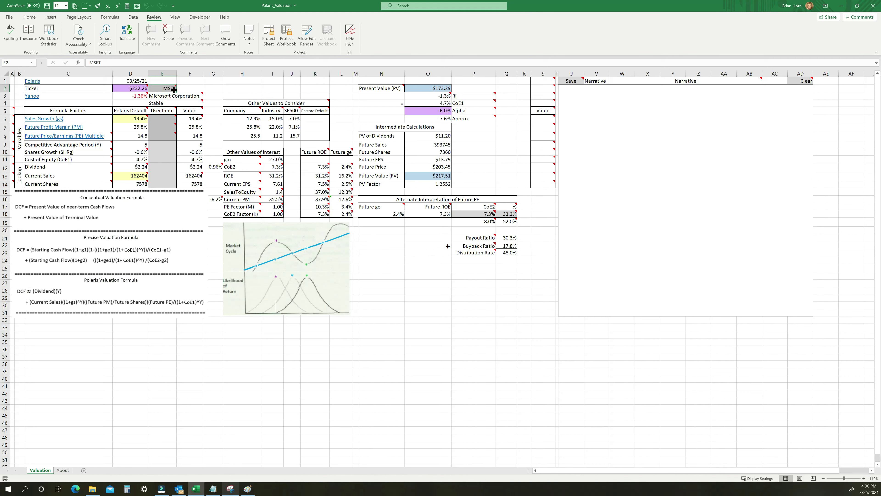
- Enter the ticker WMT in cell E2 of the Valuation worksheet
mouse_move(171, 88)
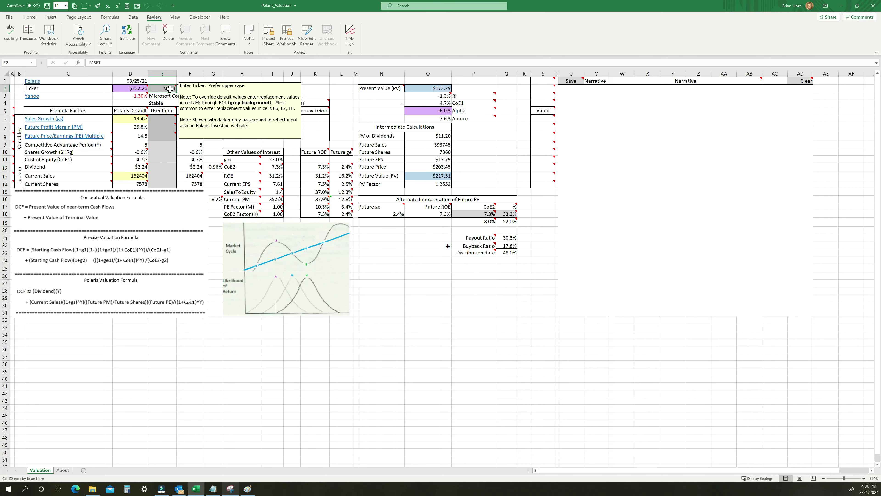
text(WMT)
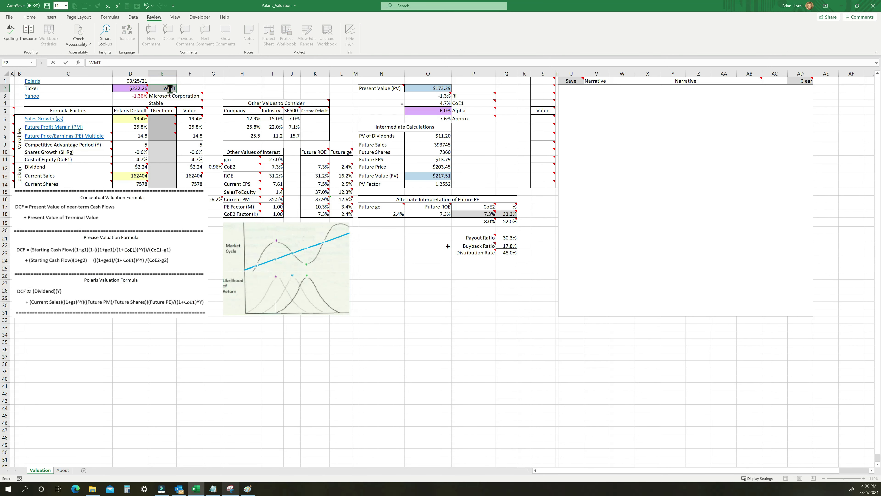
key(Return)
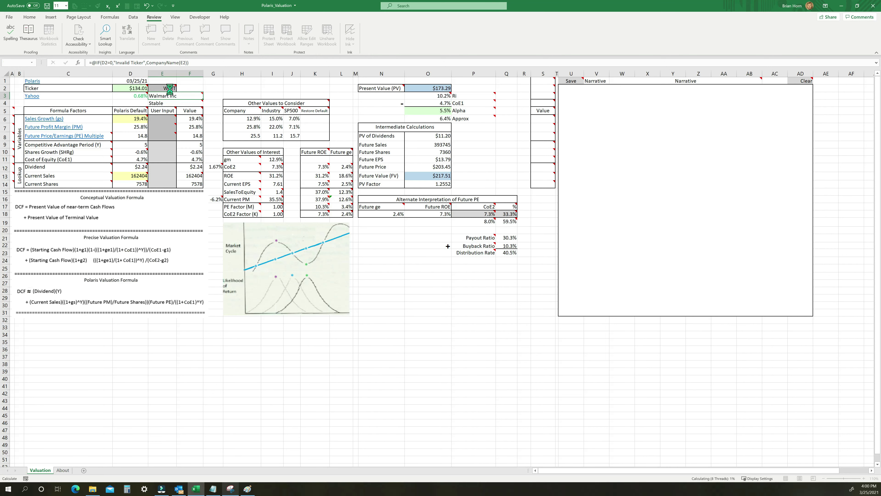
click(170, 89)
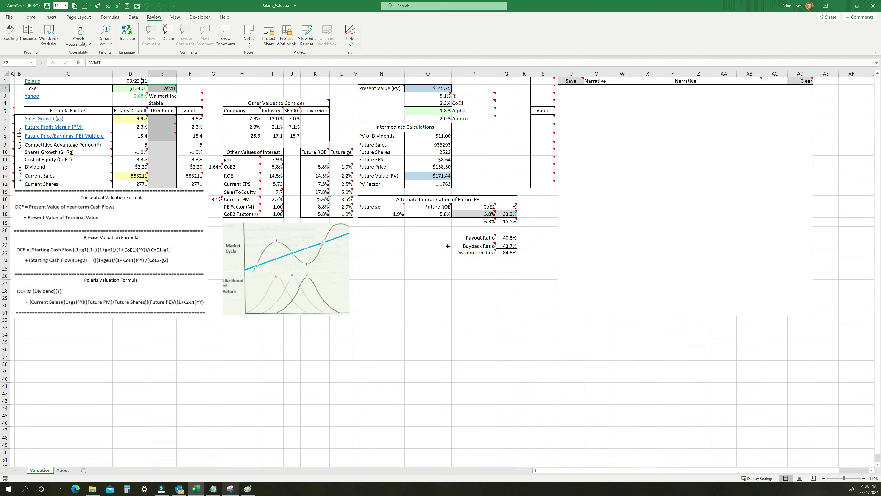
mouse_move(139, 96)
mouse_move(174, 97)
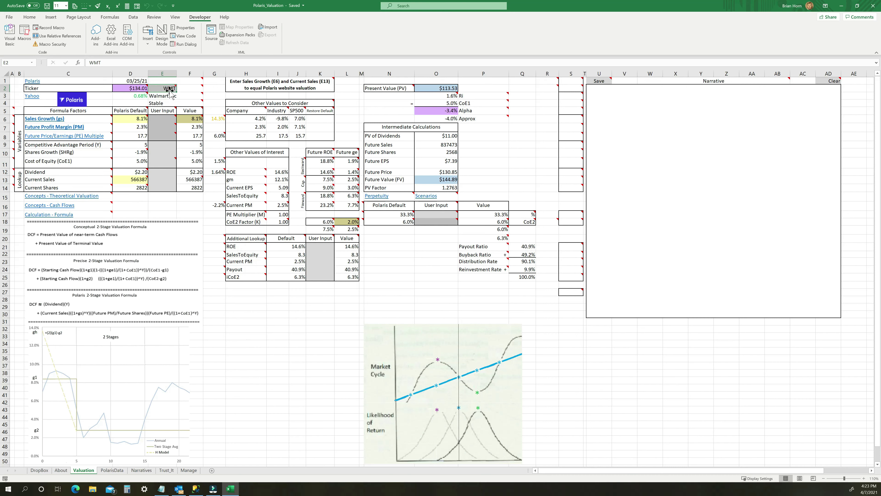
- Look up a ticker by entering Micros in cell E1 and accept Microsoft Corporation (MSFT)
click(166, 81)
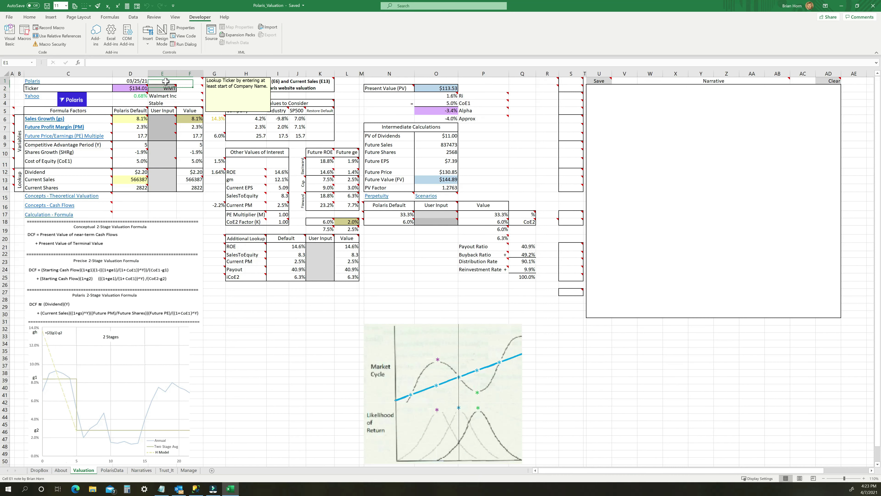
mouse_move(185, 120)
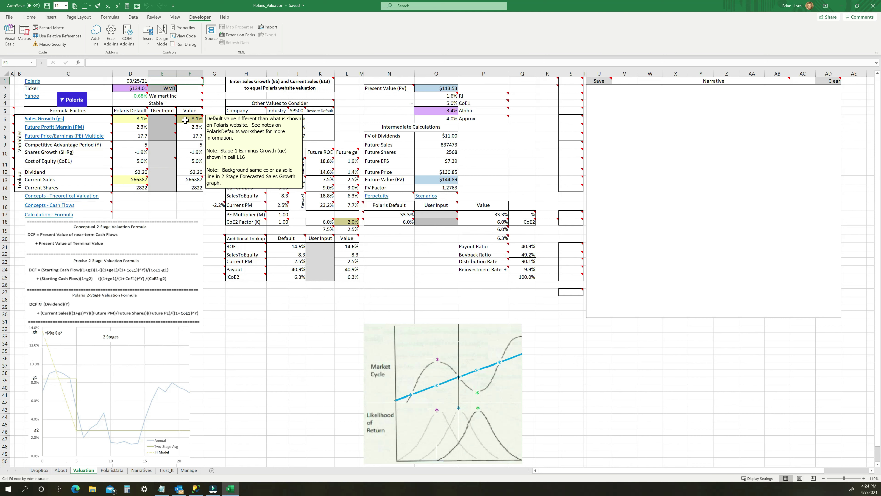
text(Micros)
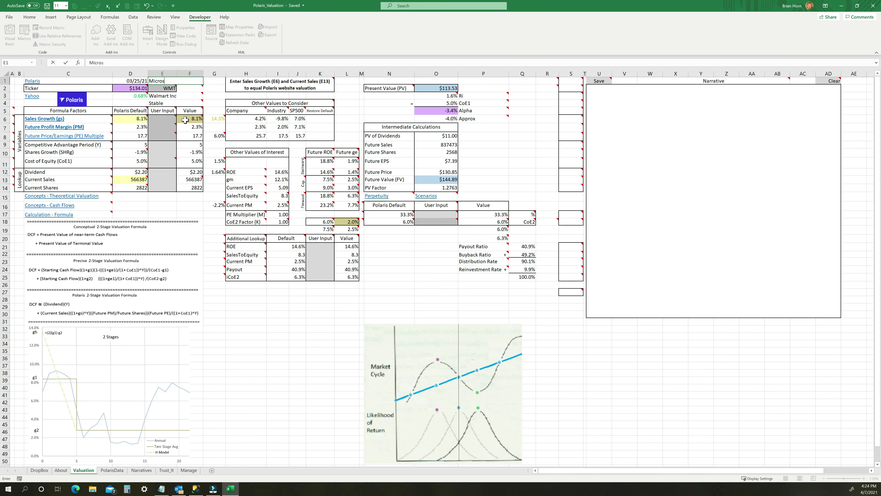
key(Return)
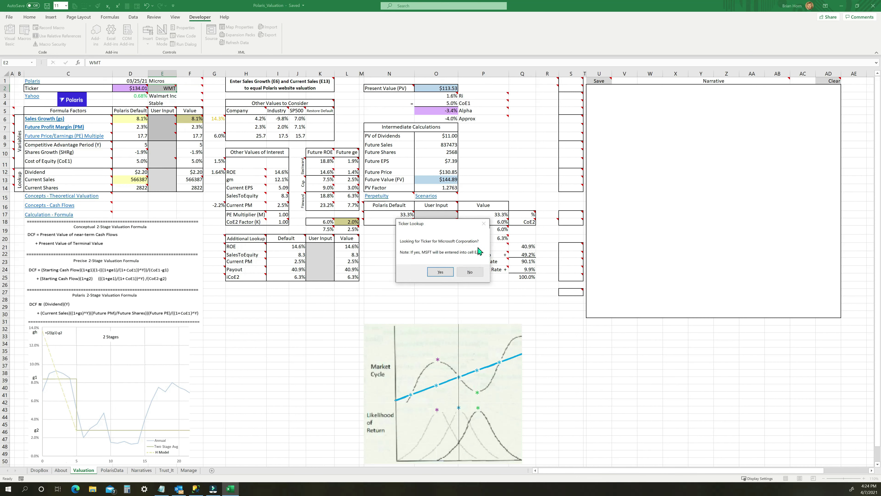
click(440, 272)
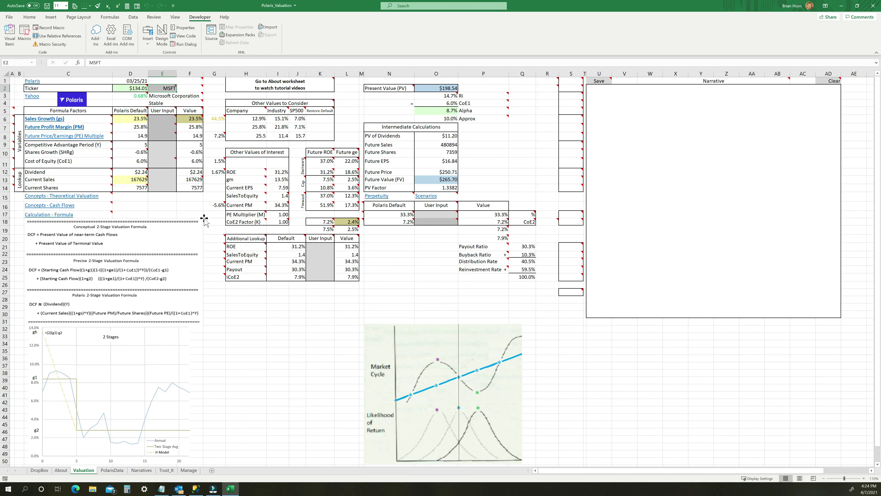
- Look up a ticker with the wildcard company name JI* in cell E1 and decline the suggested company
click(159, 80)
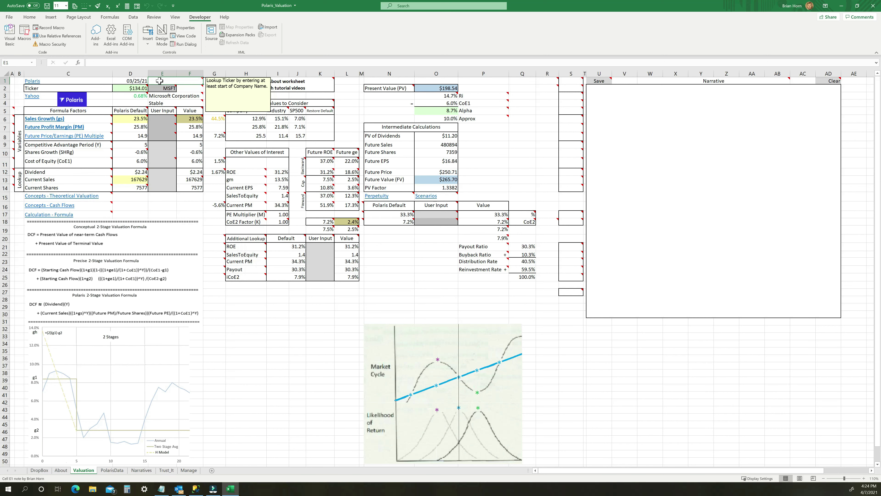
text(JI*)
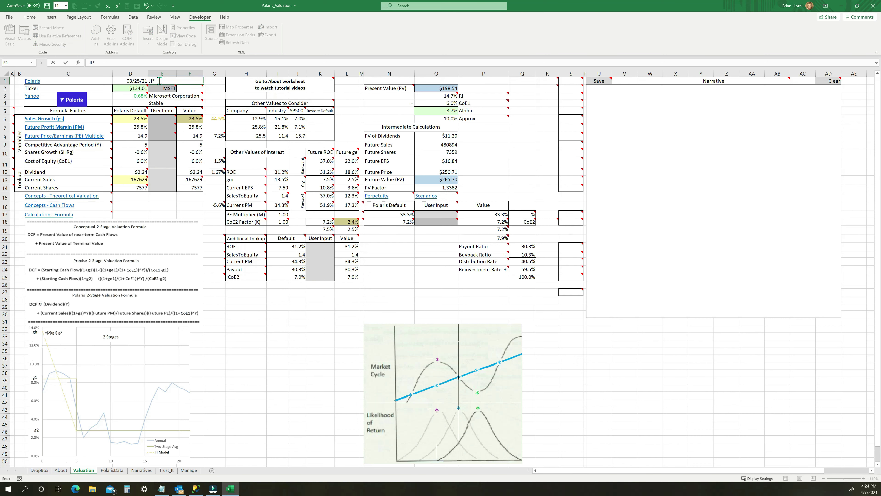
key(Return)
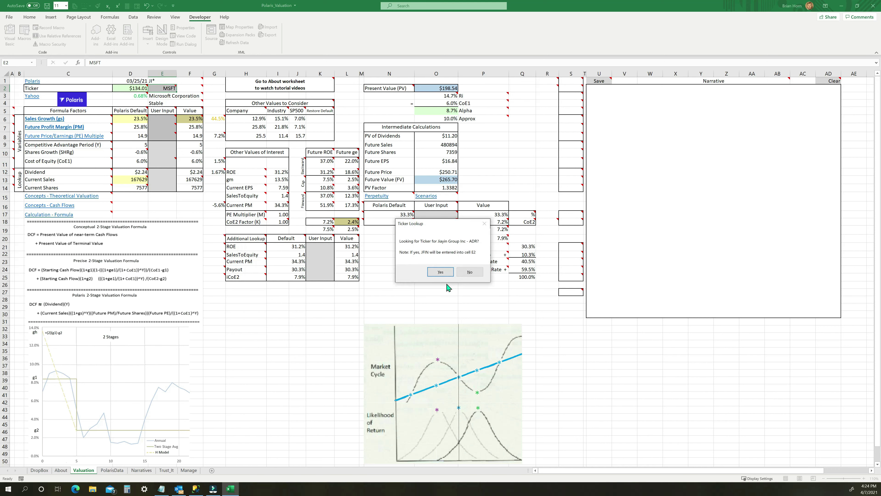
click(469, 271)
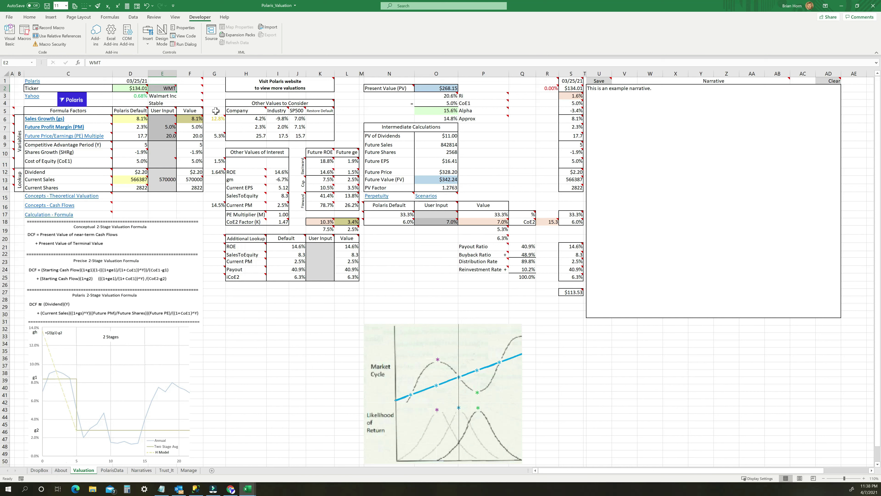
- Re-enter the current ticker WMT through the quick-enter cell F2 to reset the user inputs
mouse_move(193, 89)
mouse_move(229, 212)
click(195, 89)
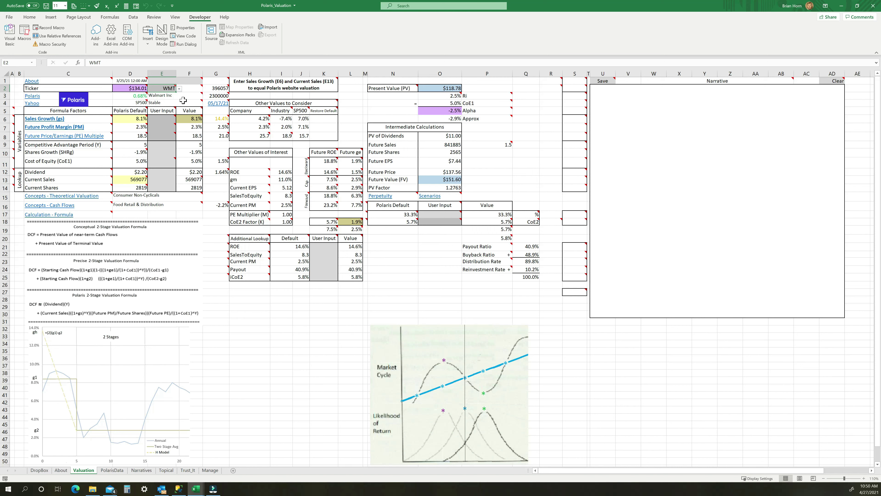
- Check the recent tickers offered for cell E2 and set the ticker to IBM
click(180, 90)
click(161, 95)
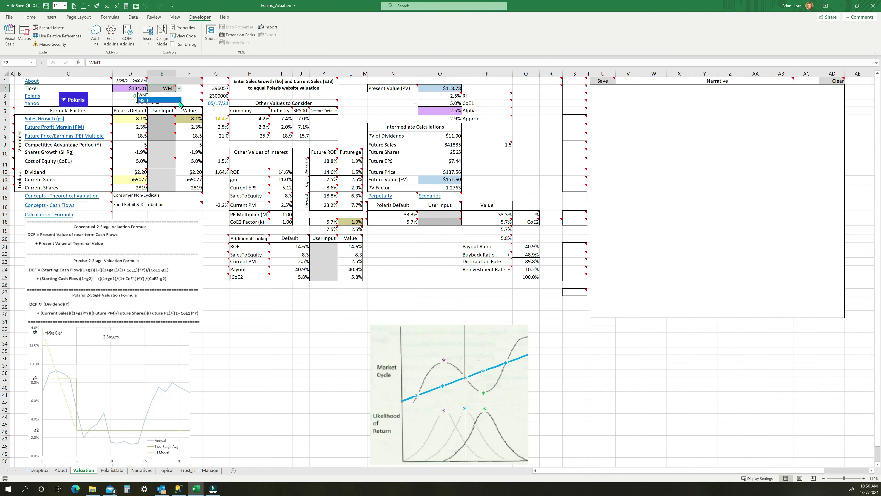
mouse_move(162, 87)
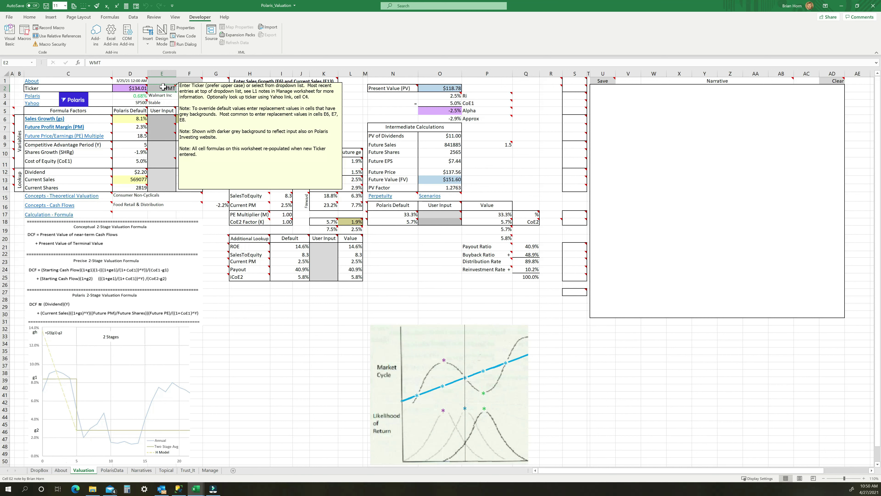
text(IBM)
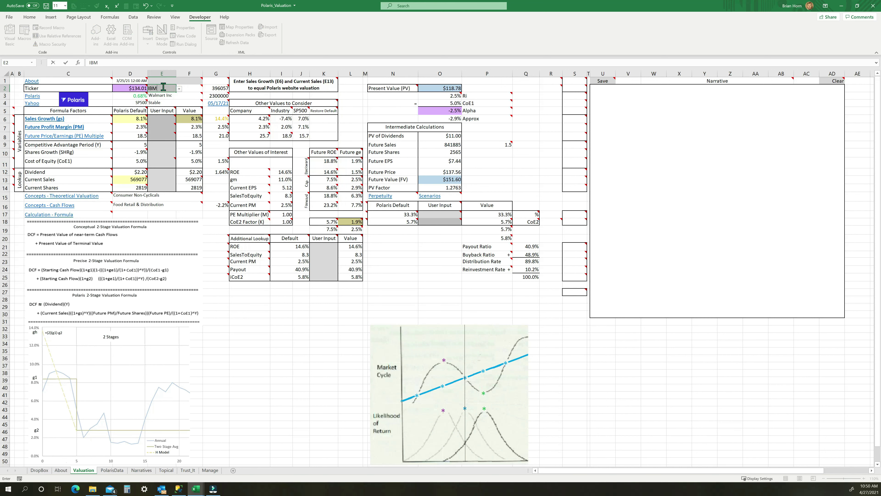
key(Return)
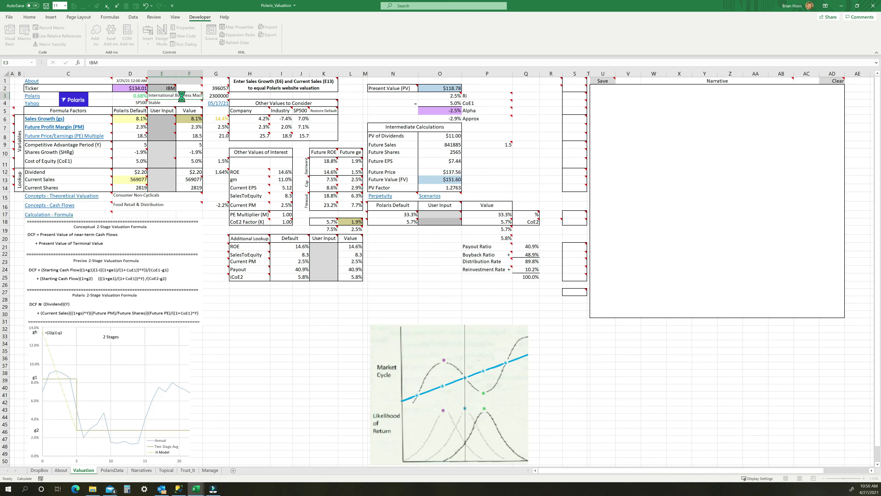
- Review the recent tickers for cell E2, and examine their stored list in column M and the L1 note on the Manage worksheet
click(174, 87)
click(179, 88)
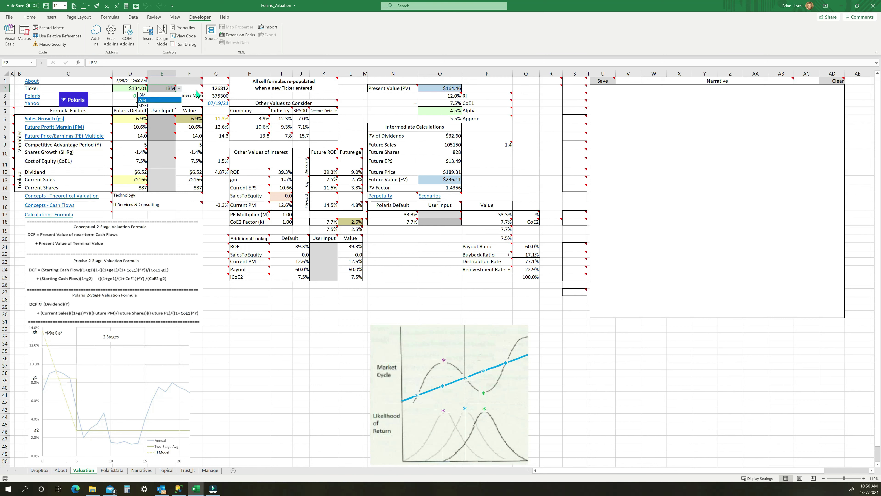
click(158, 95)
click(211, 471)
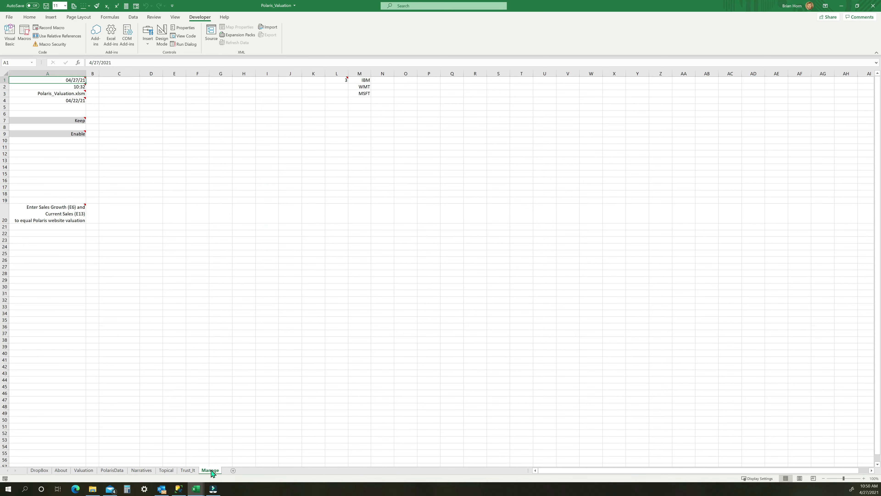
mouse_move(366, 79)
mouse_down()
mouse_move(366, 109)
mouse_move(366, 94)
mouse_up()
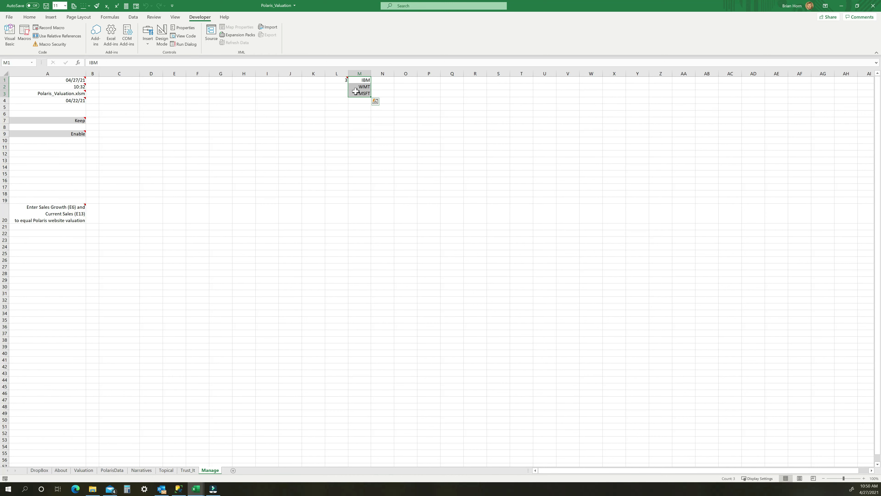
mouse_move(337, 79)
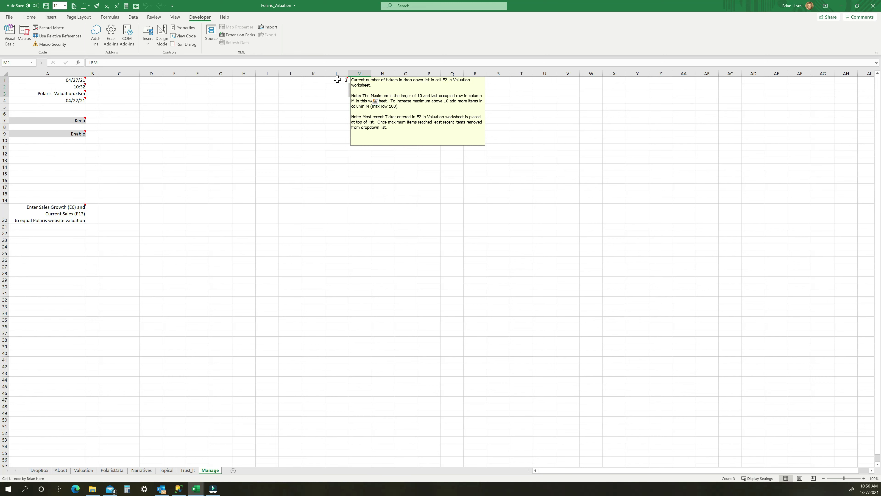
drag(360, 104, 363, 181)
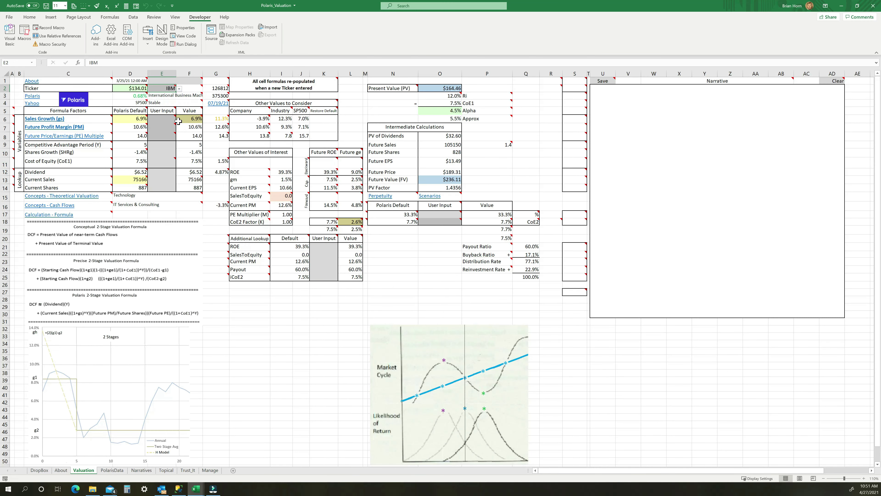
- Read the quick-enter and dividend cell notes on the Valuation worksheet and review the ticker choices for cell E2
mouse_move(162, 88)
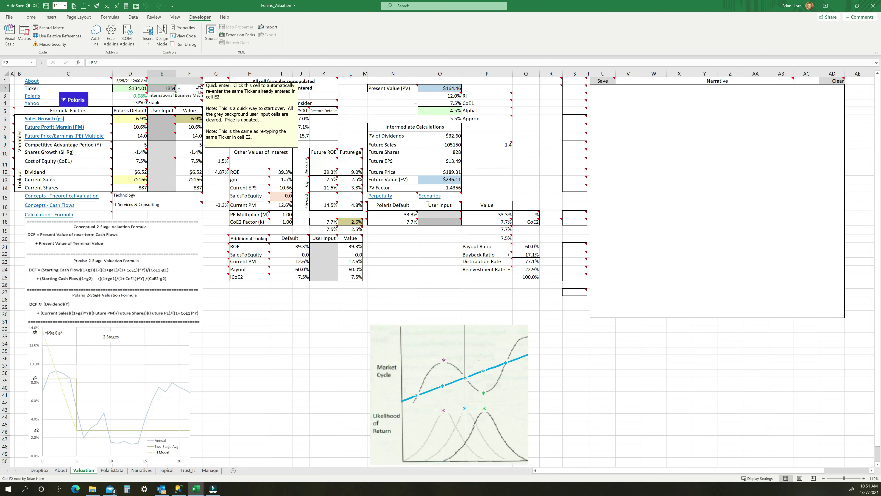
click(180, 91)
click(152, 104)
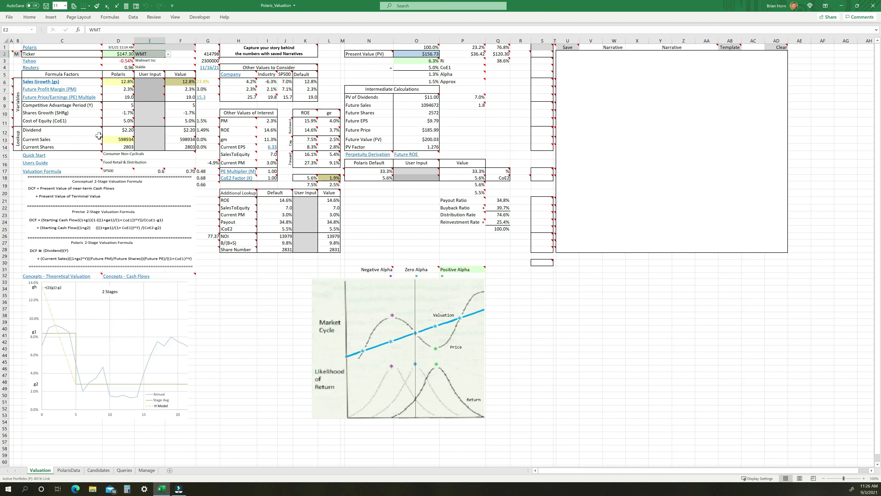
mouse_move(99, 135)
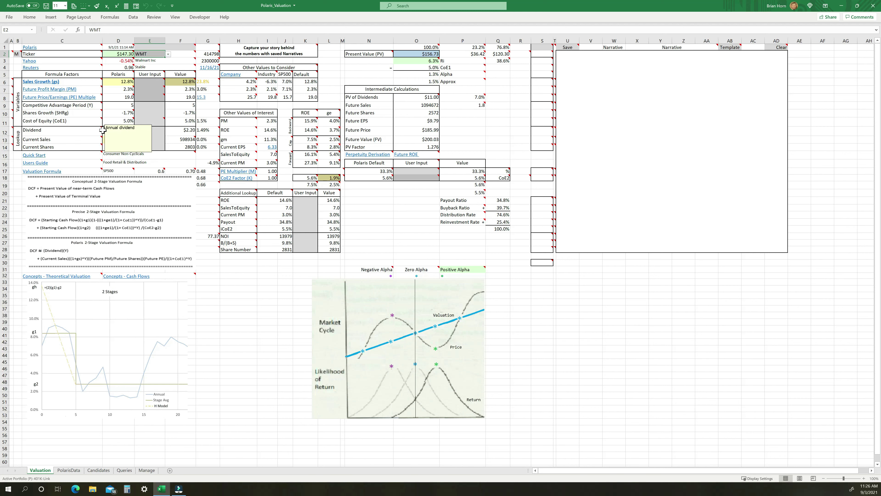
click(168, 54)
click(153, 65)
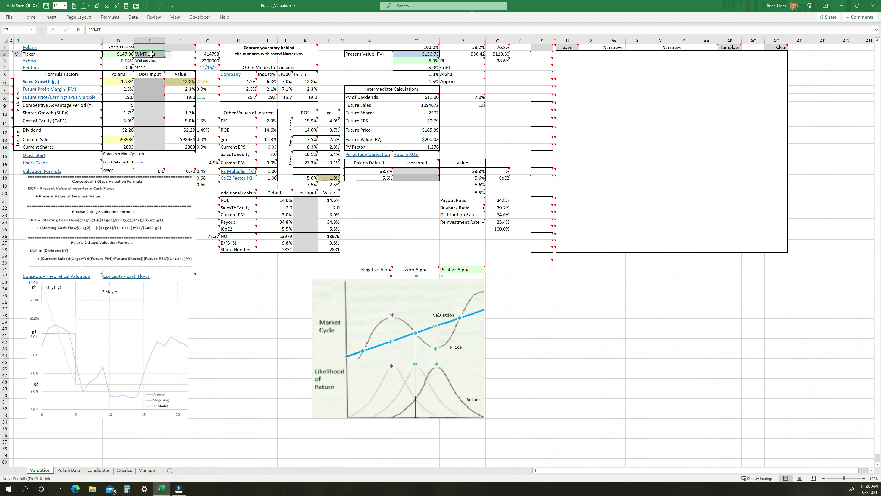
- Examine the list of managed tickers stored in column M on the Manage worksheet
mouse_move(181, 66)
mouse_move(18, 55)
click(146, 470)
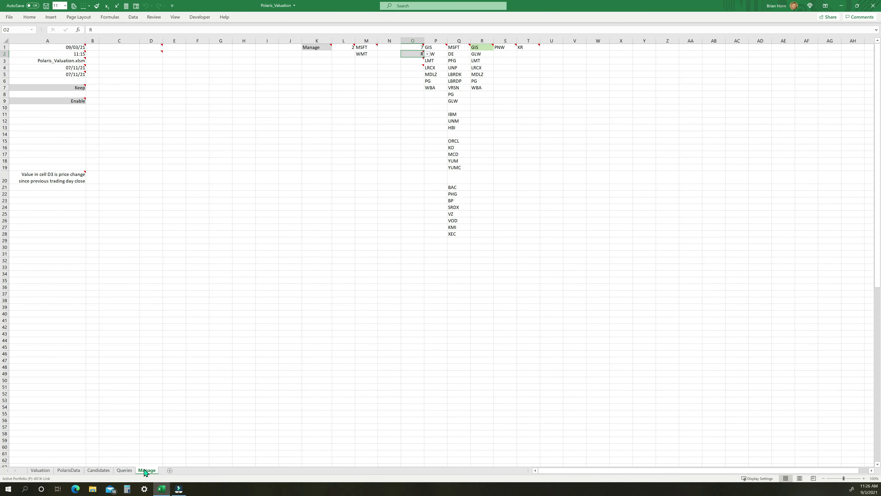
click(366, 39)
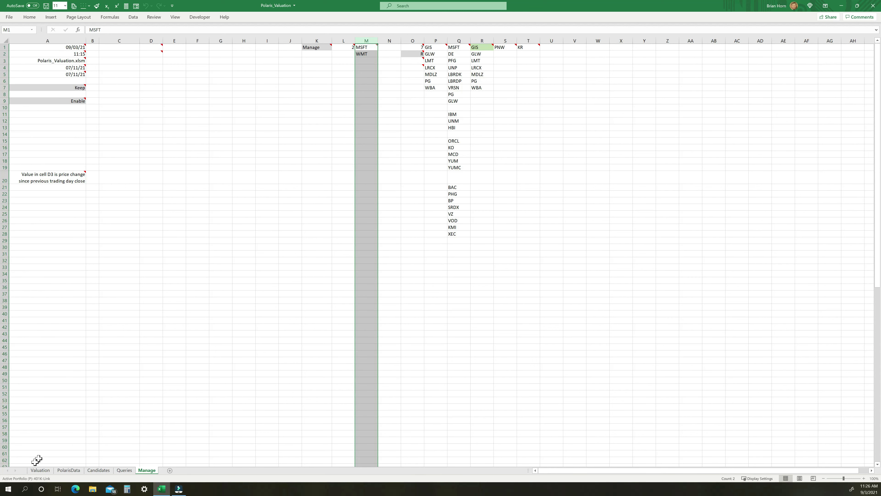
- Switch the E2 ticker list to Portfolio (P) with the B2 toggle on the Valuation worksheet and review its tickers
click(41, 471)
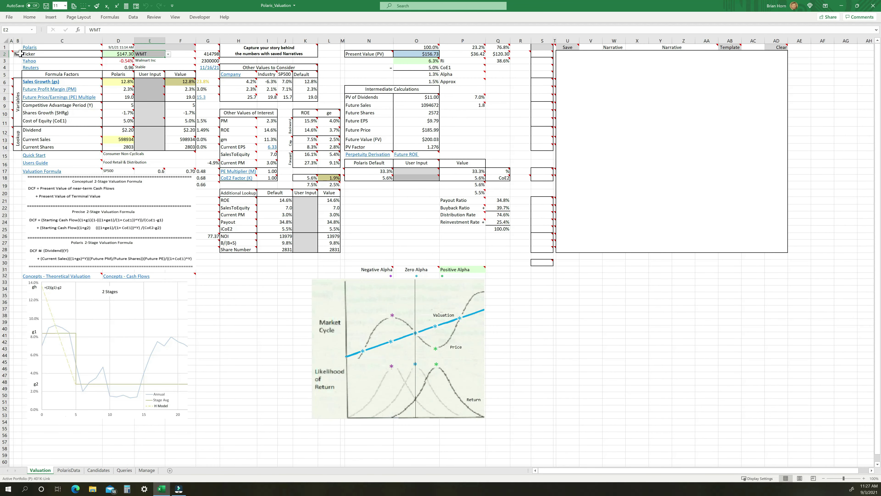
mouse_move(18, 53)
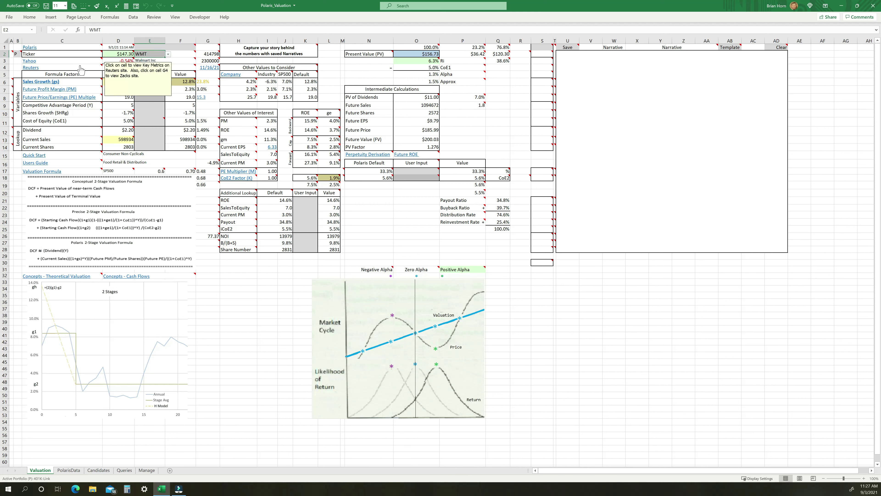
click(168, 55)
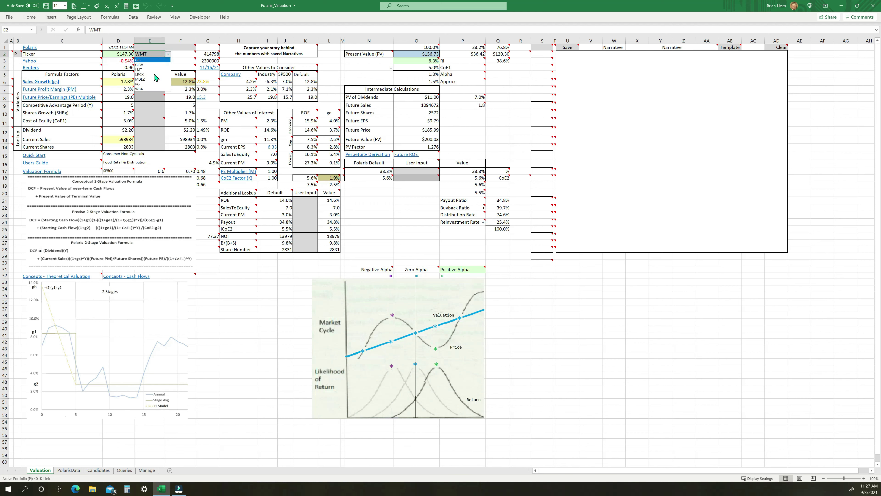
click(150, 53)
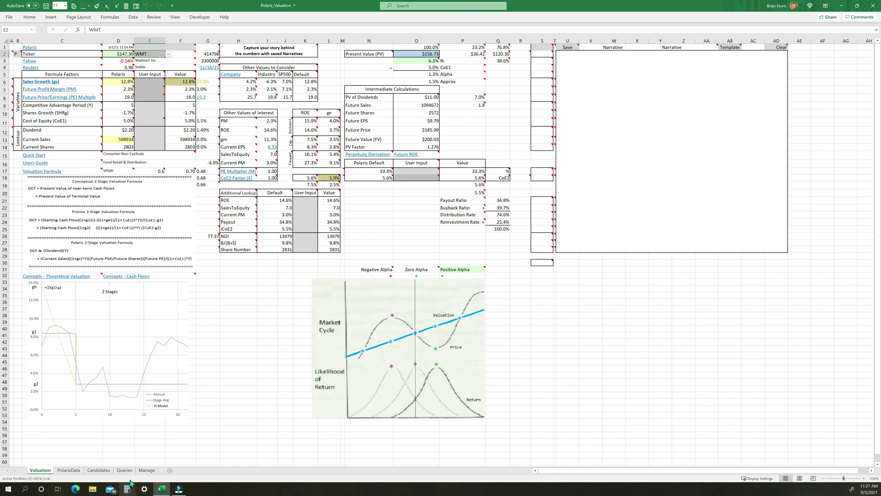
- Examine the active portfolio list in column P and the portfolio columns Q to Z on the Manage worksheet
click(148, 471)
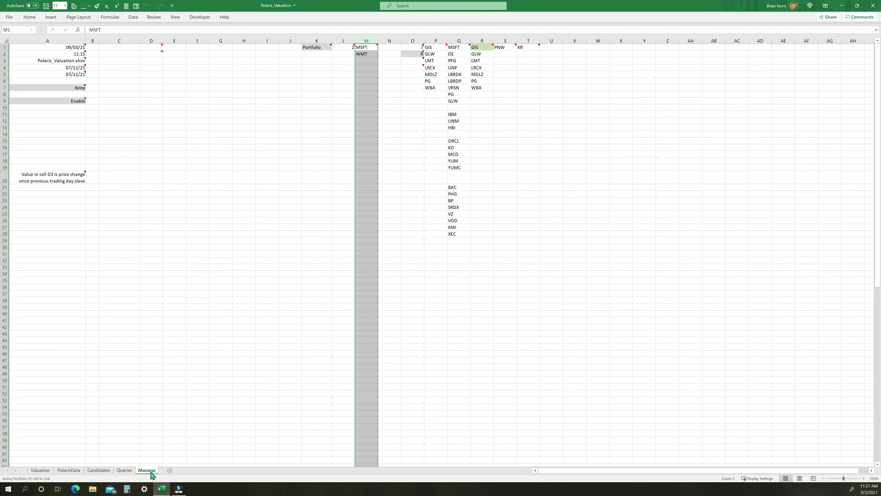
click(434, 40)
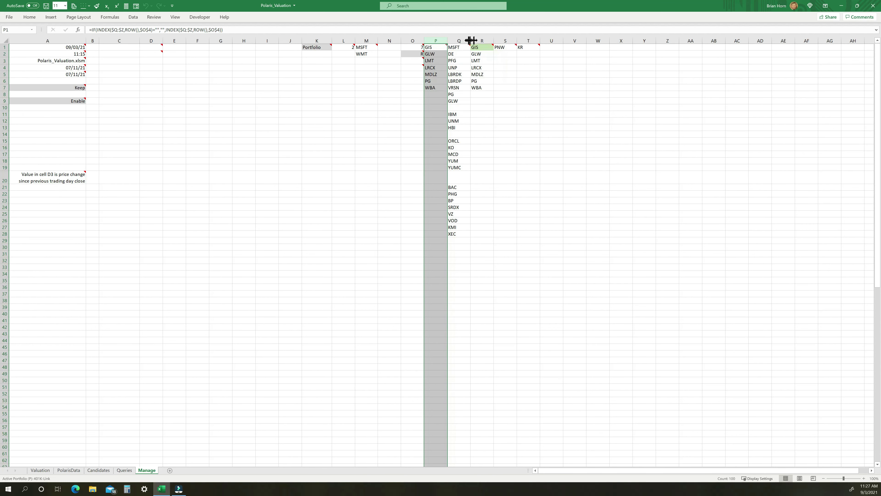
drag(458, 40, 661, 43)
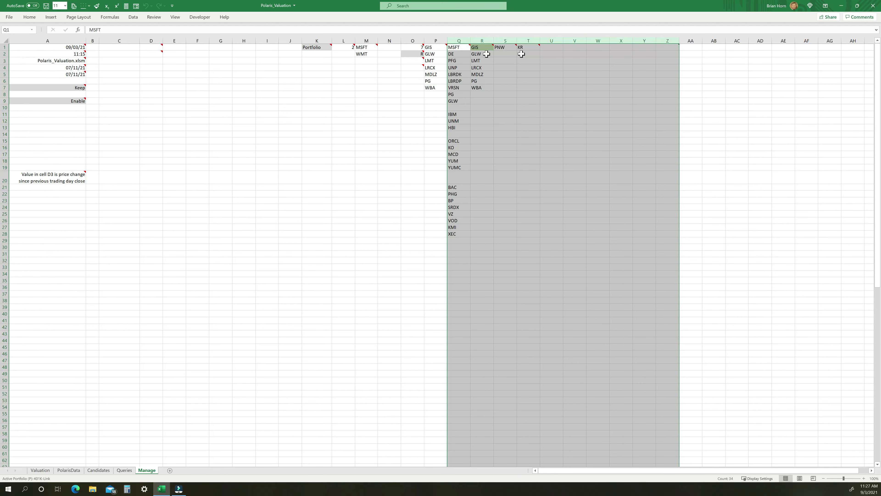
- Set the active portfolio column in cell O2 to Q, and compare column Q with the active list in column P
click(420, 54)
click(428, 54)
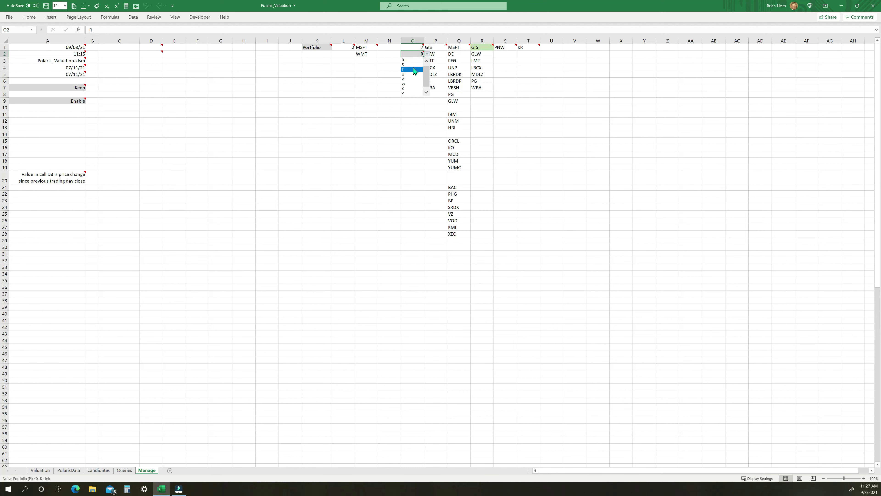
click(427, 61)
click(408, 60)
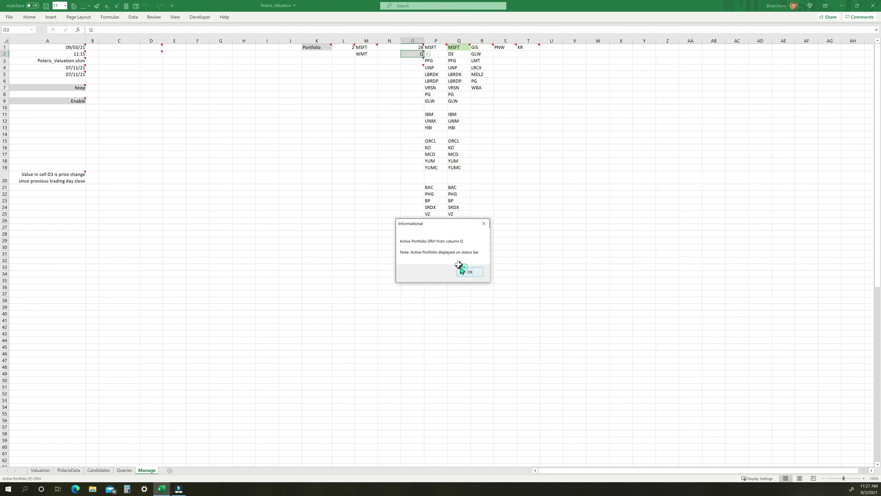
click(461, 270)
click(458, 39)
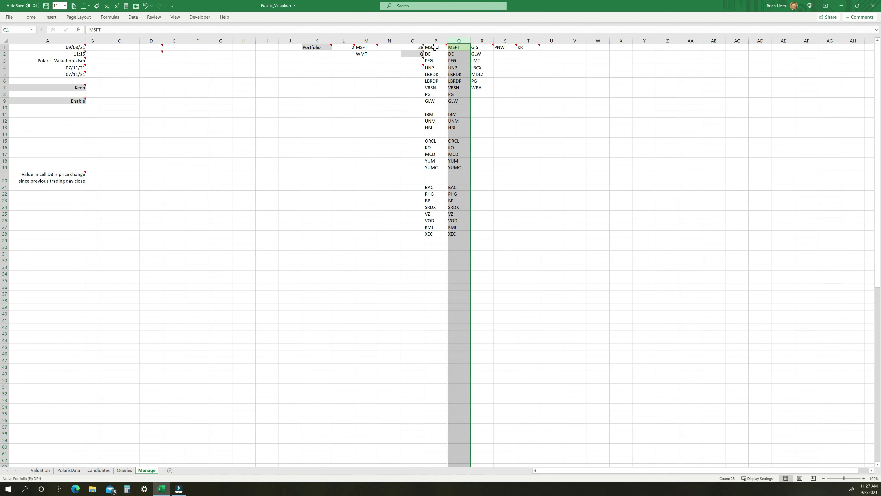
click(435, 40)
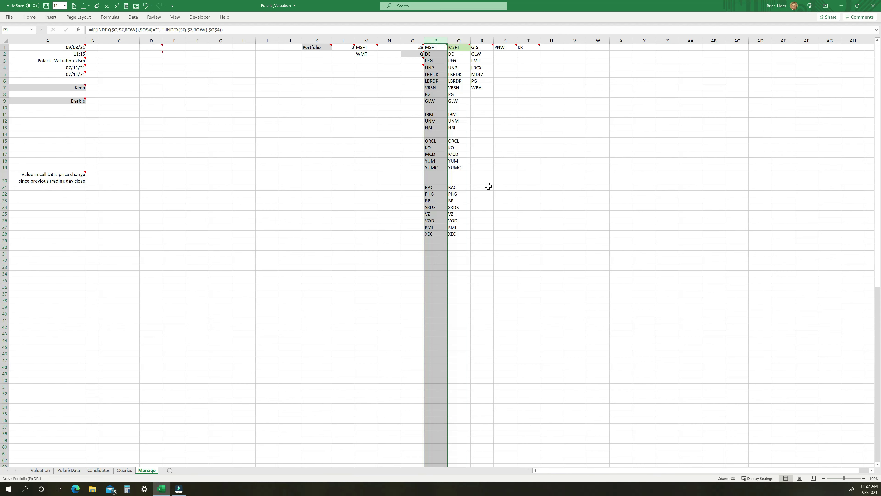
- Read the B2 toggle note on the Valuation worksheet, check the Manage worksheet, and switch the ticker list to Topical (T)
click(45, 472)
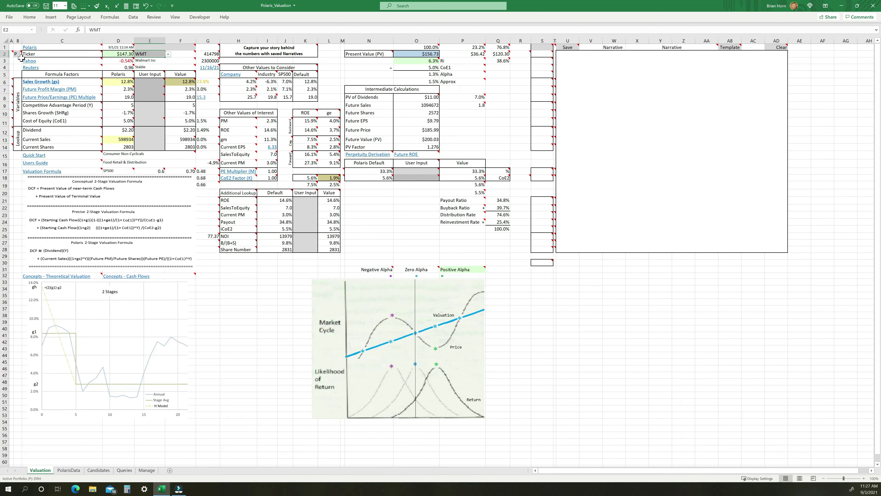
mouse_move(18, 54)
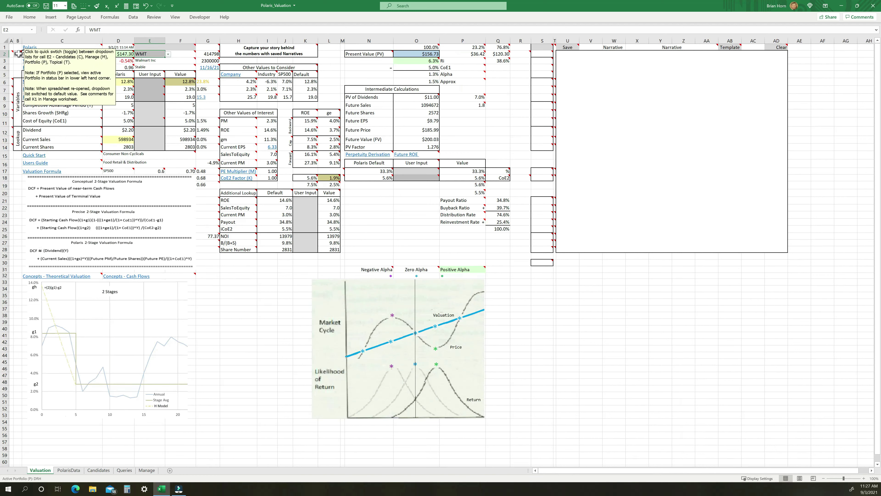
click(145, 471)
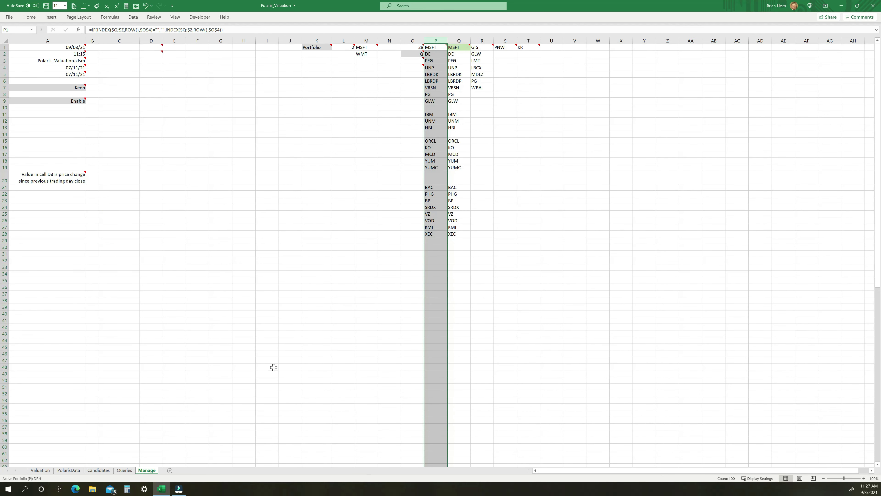
click(40, 471)
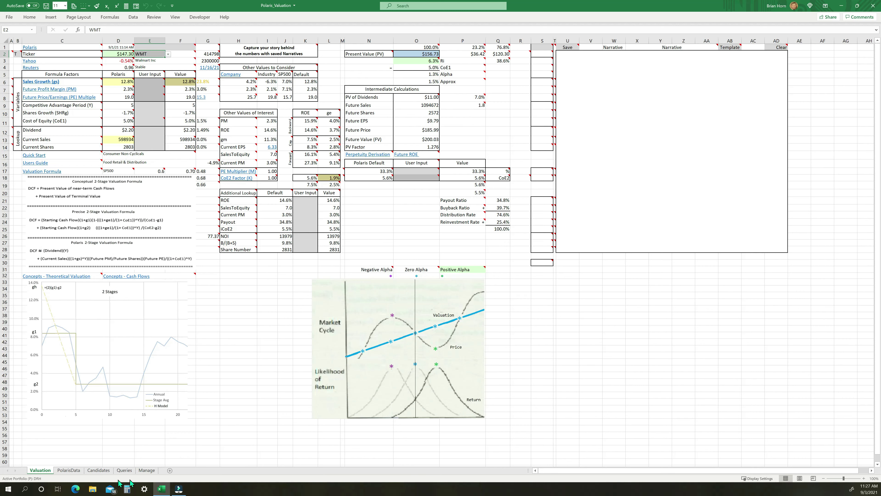
- Unhide the Topical worksheet and select its tickers in cells A1 to A21
right_click(146, 474)
click(168, 456)
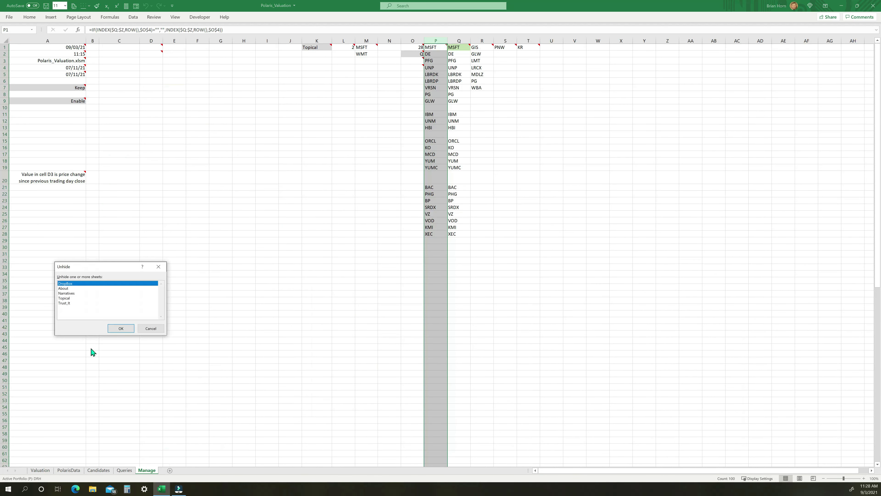
click(68, 298)
click(115, 328)
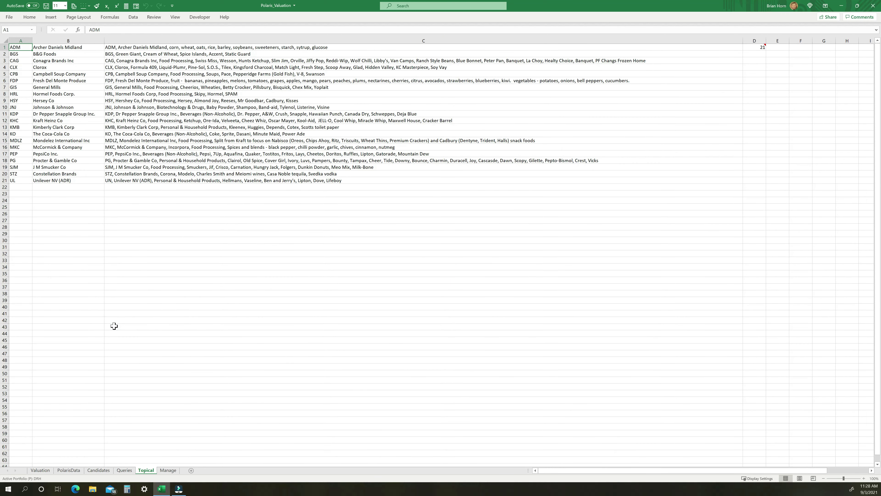
drag(18, 48, 16, 181)
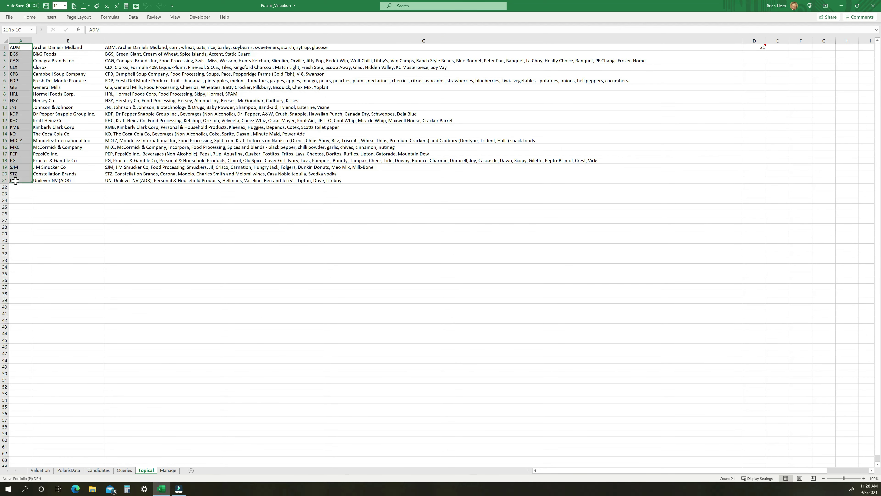
- Switch the ticker list to Candidates (C) on the Valuation worksheet, and review the query and its tickers on the Candidates worksheet
click(44, 470)
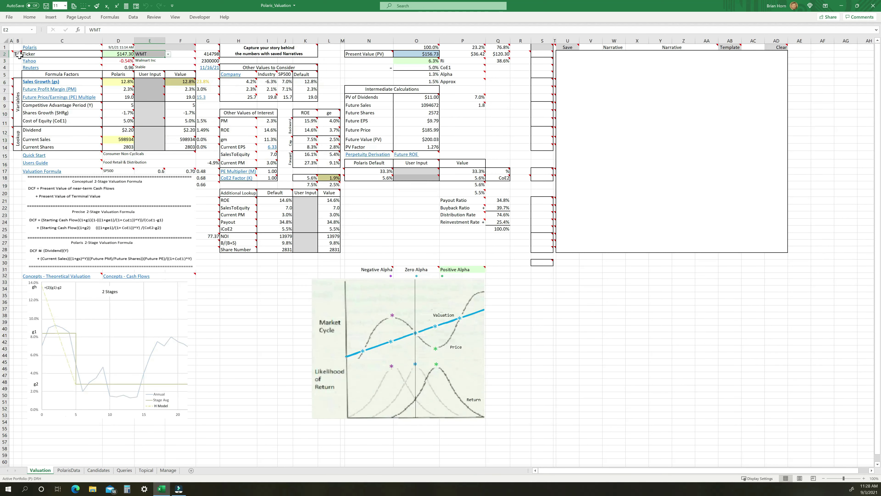
mouse_move(51, 86)
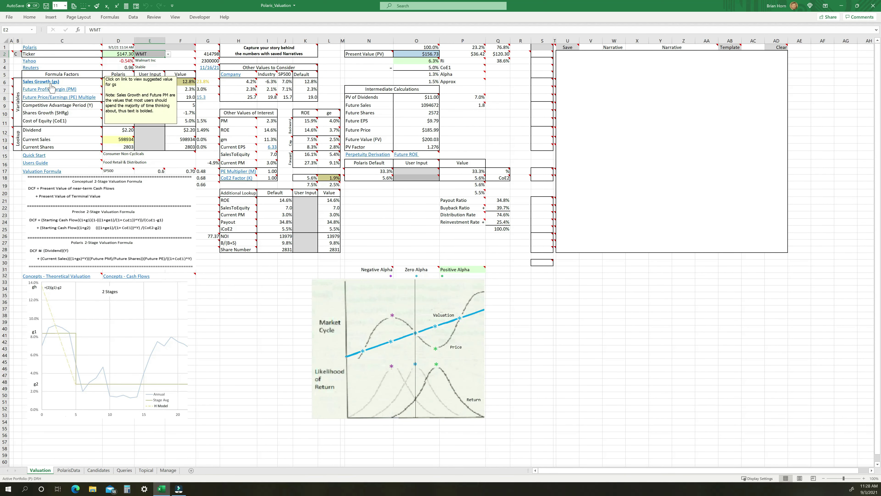
click(102, 472)
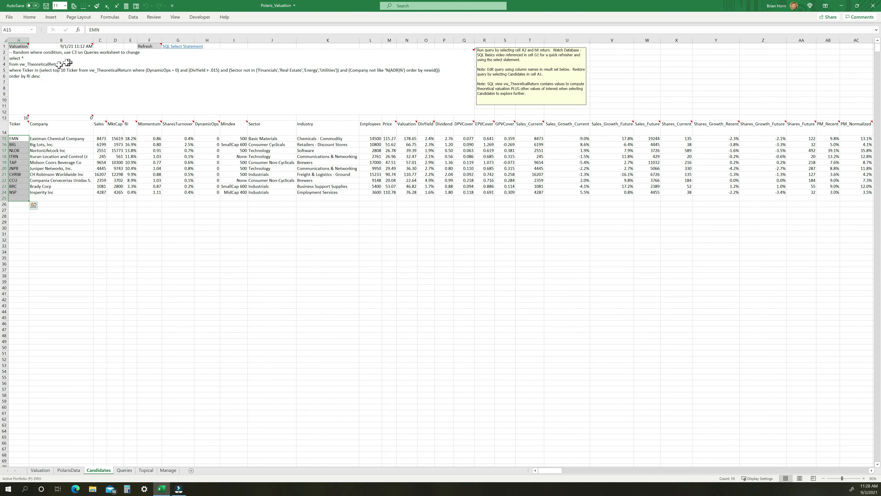
click(25, 56)
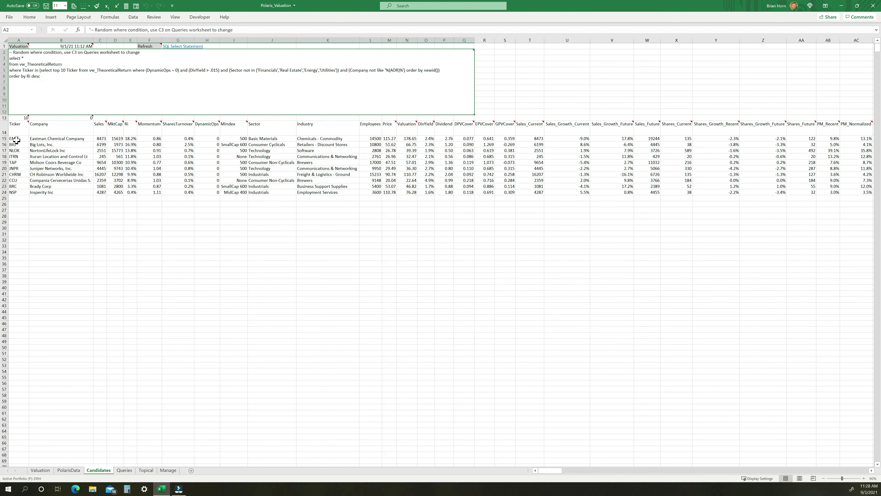
drag(15, 138, 14, 192)
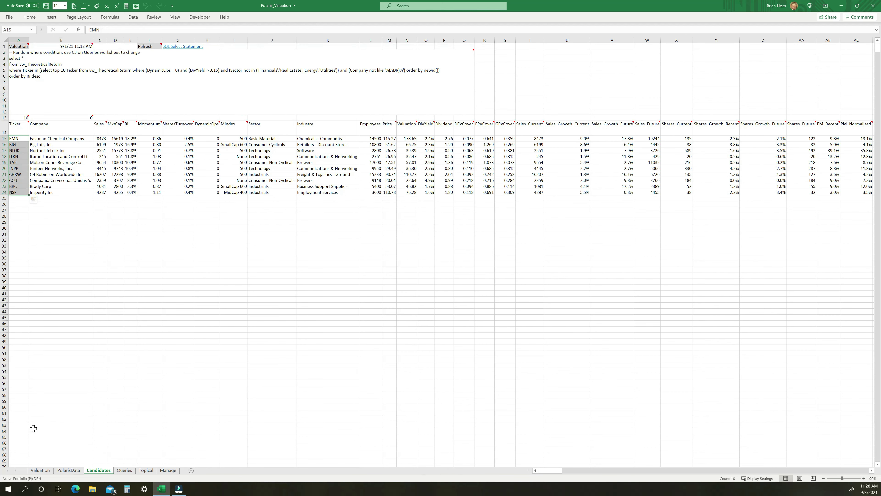
- Read the notes on the default Sales Growth, Current Shares and Sales Growth user input cells on the Valuation worksheet
click(40, 470)
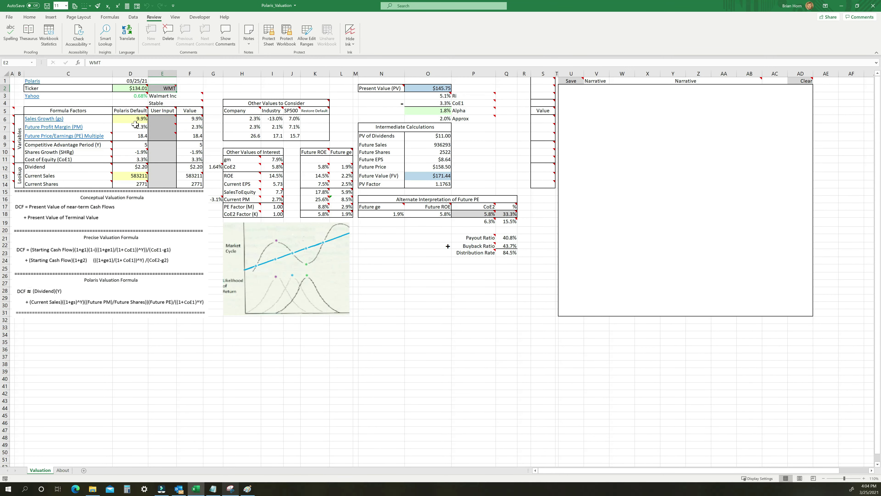
mouse_move(135, 116)
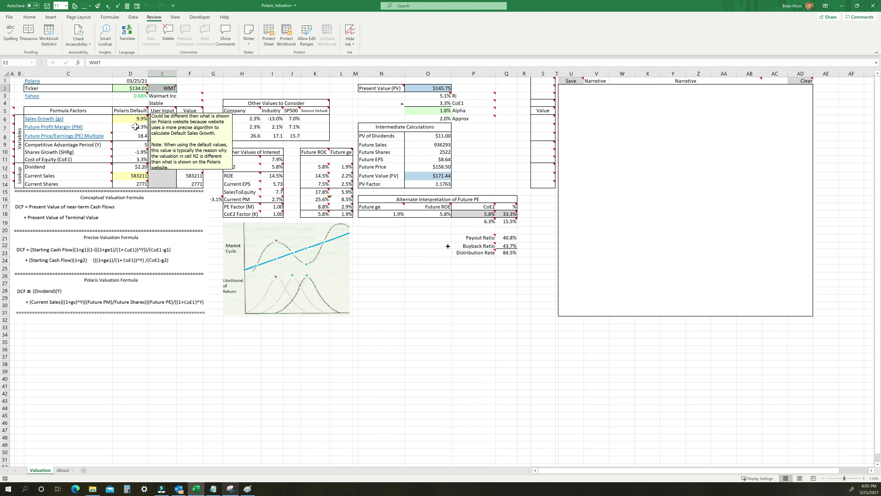
mouse_move(141, 182)
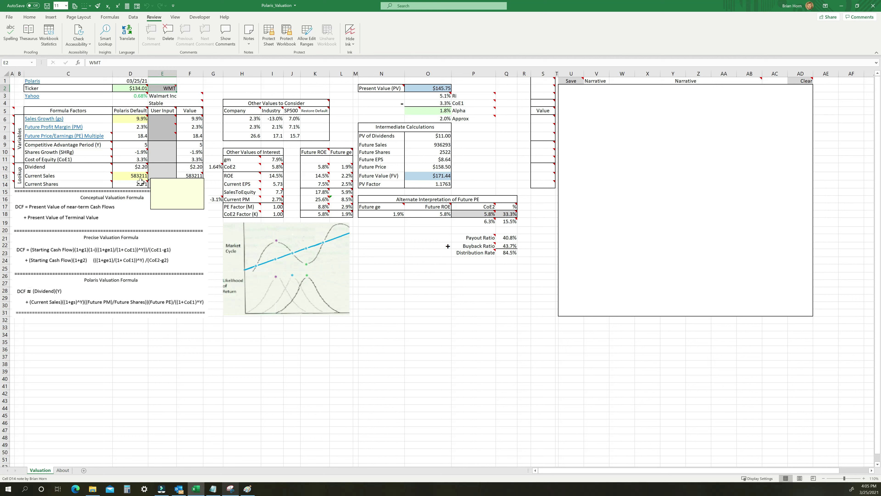
mouse_move(169, 119)
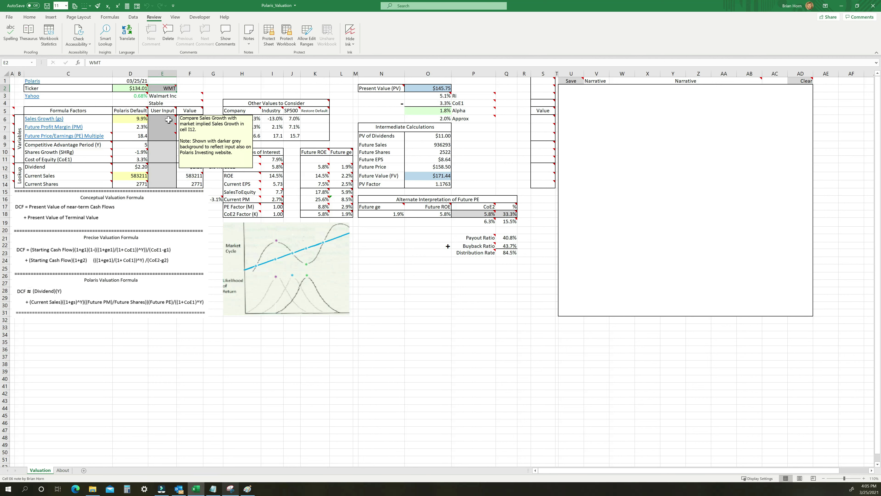
- Try a Future Profit Margin of 3% in user input cell E7, and clear the cell's contents
click(166, 127)
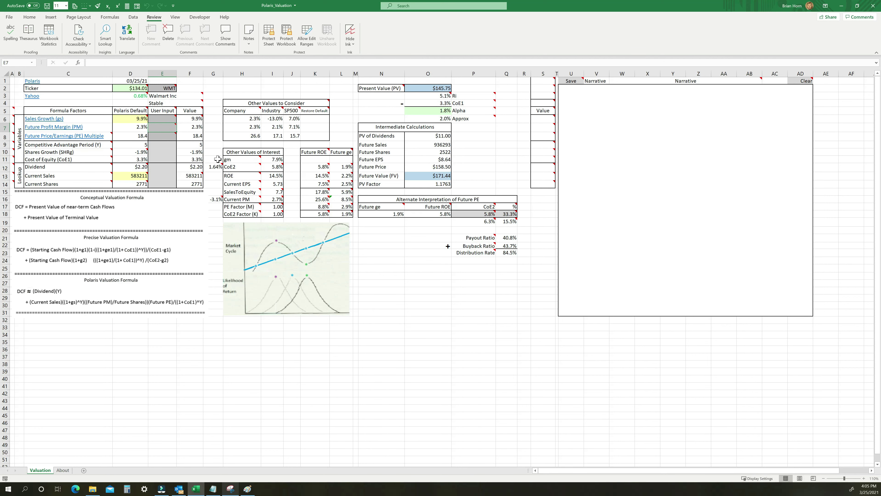
mouse_move(196, 119)
text(3)
key(Return)
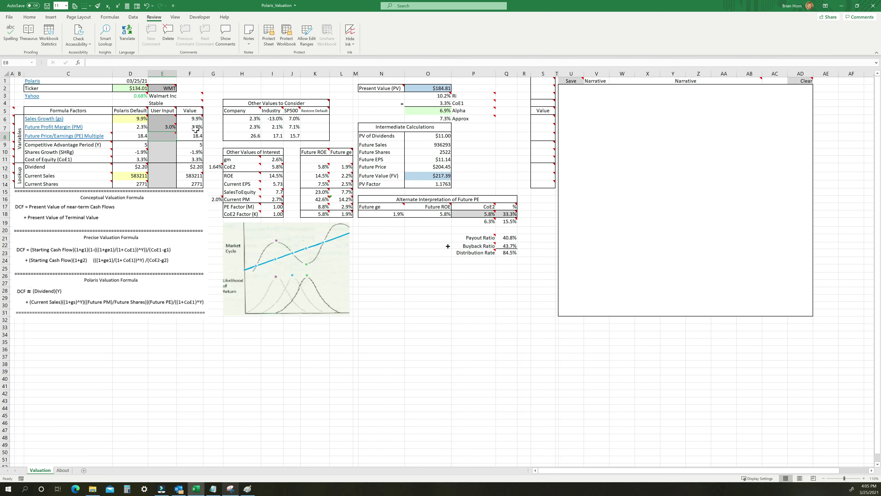
mouse_move(332, 196)
right_click(170, 129)
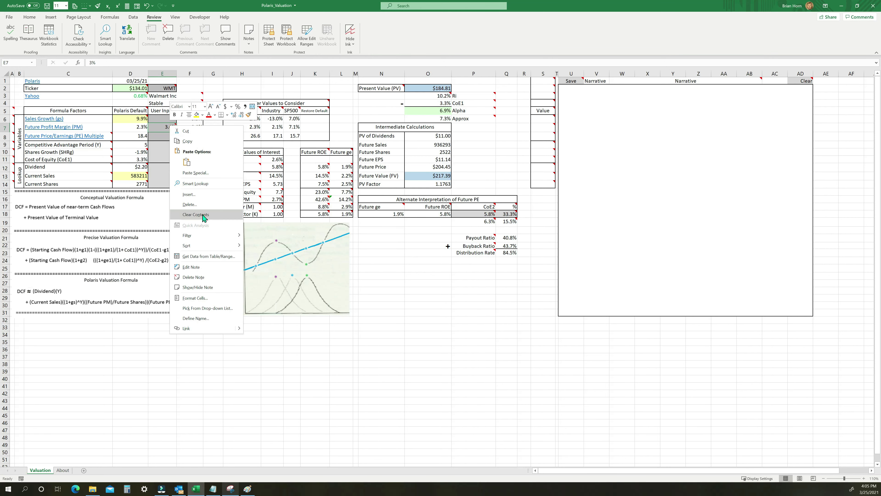
click(196, 214)
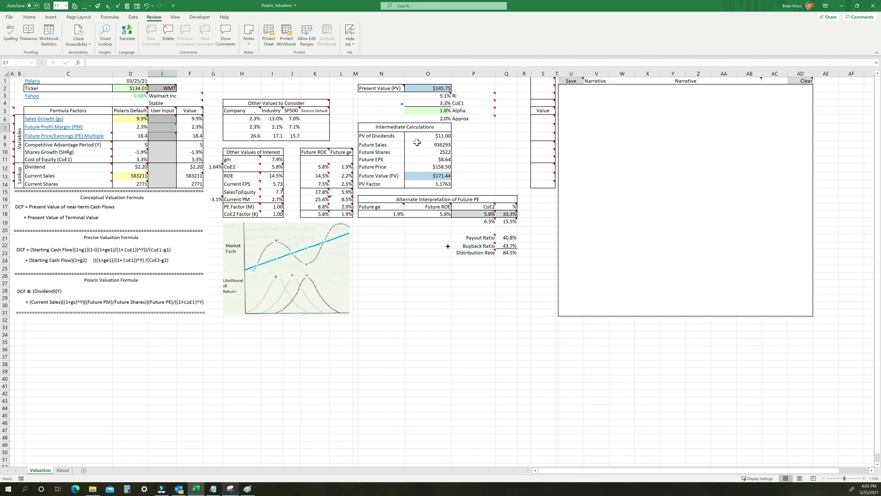
- Read the note on cell E7 and set the Future Profit Margin user input to 3%
mouse_move(170, 129)
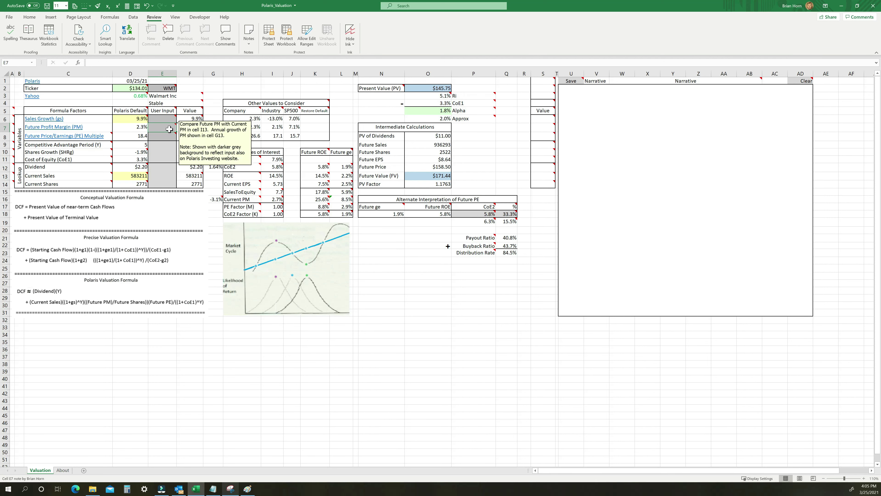
text(3)
key(Return)
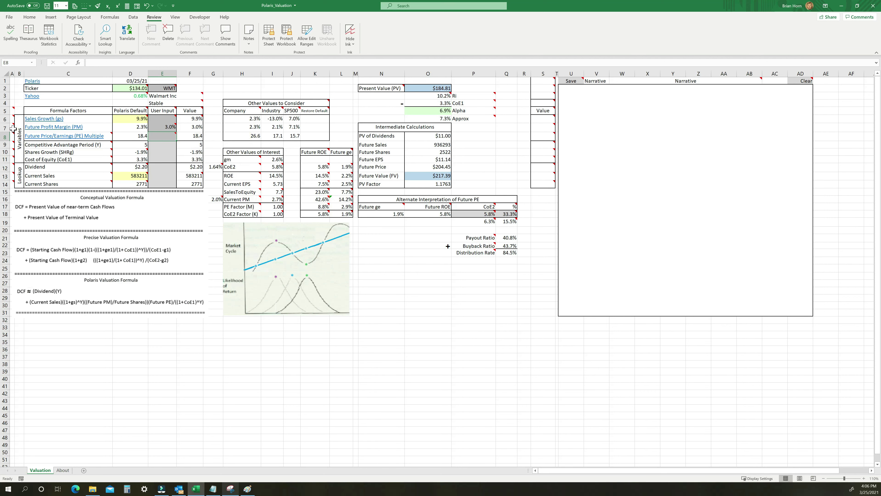
- Restore the default Future Profit Margin, and compare the Other Values to Consider table with the sliders on WMT's Polaris web page
mouse_move(13, 129)
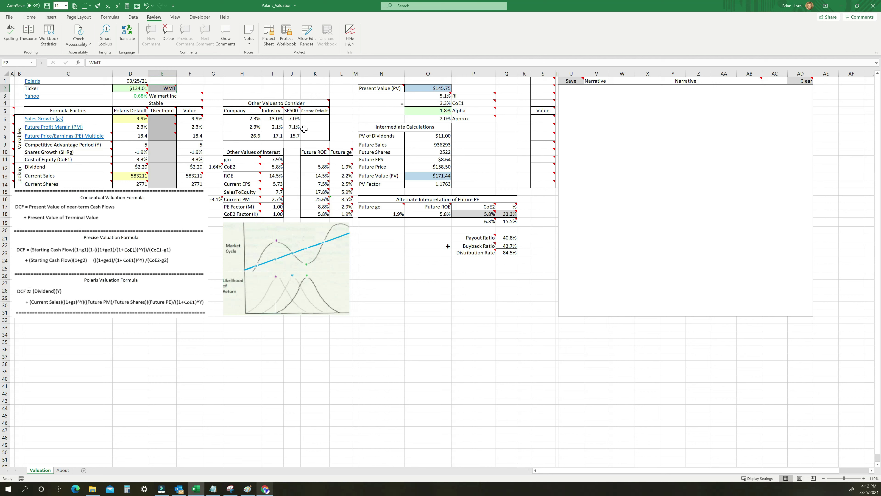
click(267, 104)
drag(267, 104, 316, 136)
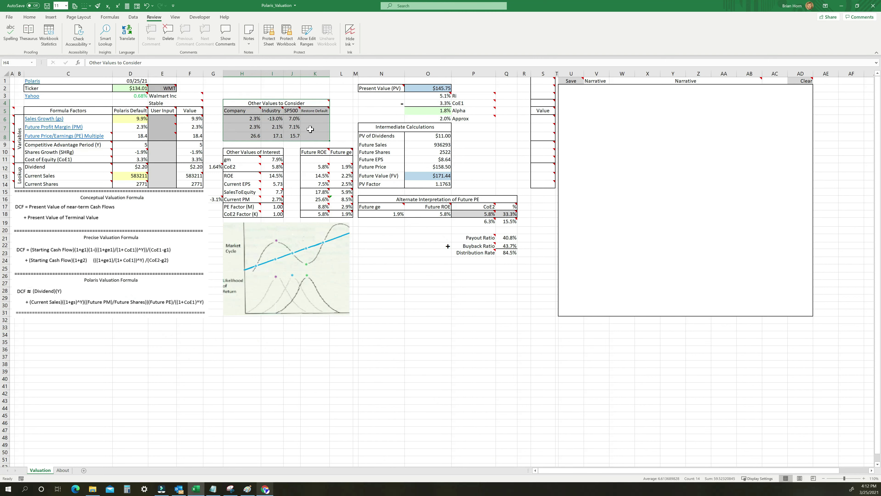
click(270, 491)
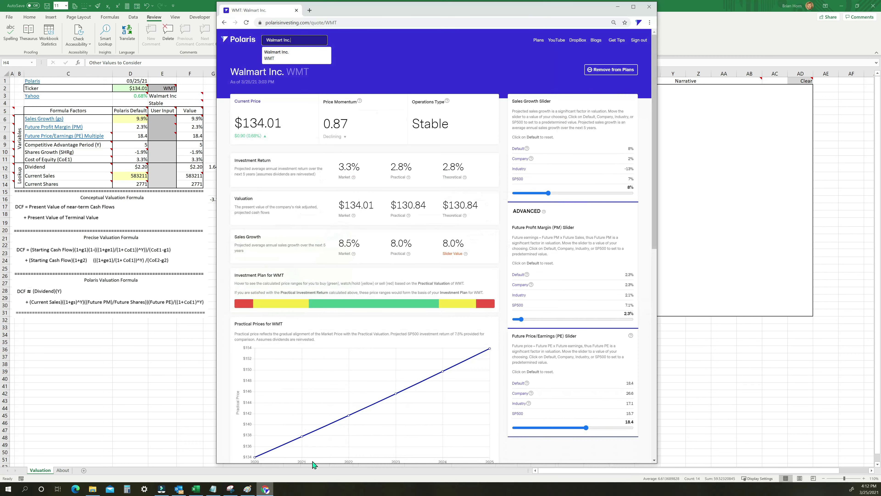
drag(438, 13, 550, 30)
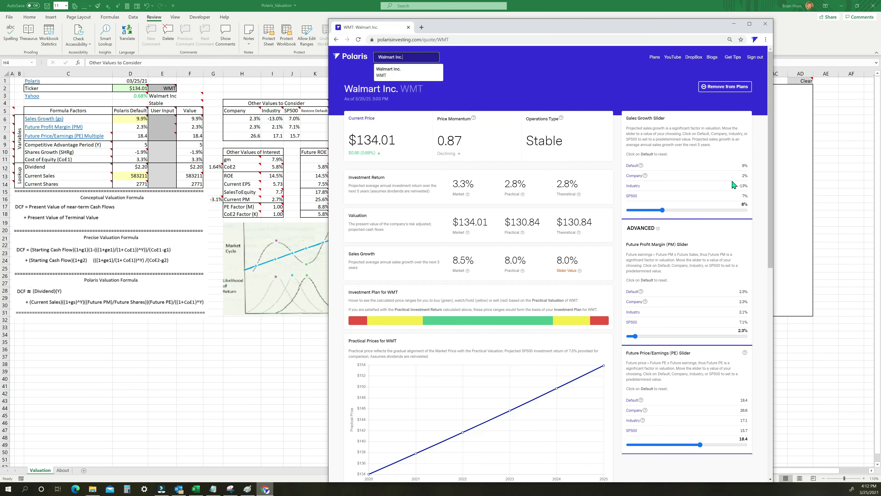
mouse_move(639, 168)
- Return to the workbook and review the Company, Industry and SP500 values for sales growth, profit margin and PE in H6:J8
click(247, 122)
drag(247, 119, 293, 119)
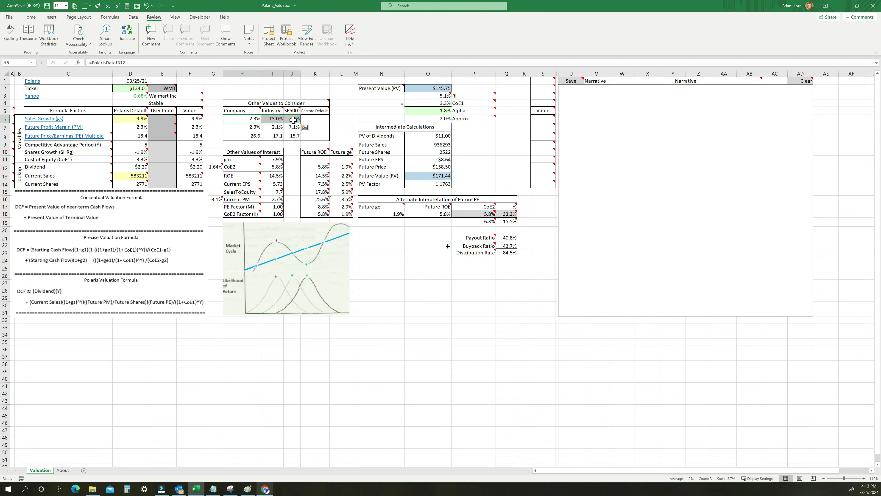
drag(251, 128, 288, 126)
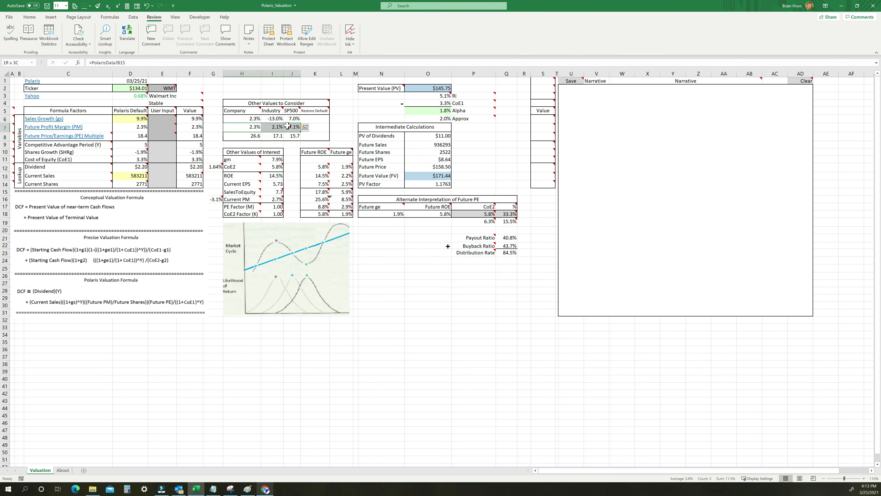
drag(246, 136, 294, 137)
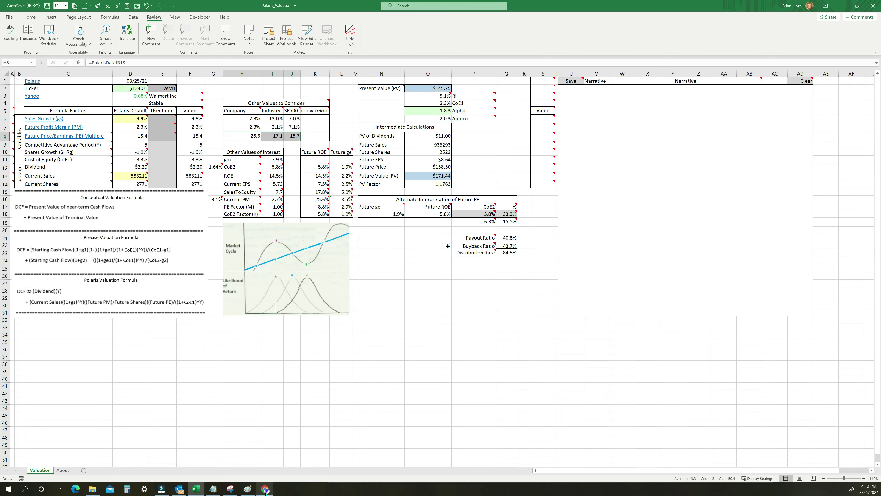
- On WMT's Polaris web page, set the Sales Growth slider to the Industry value of -13%, and return to the Excel workbook
click(266, 490)
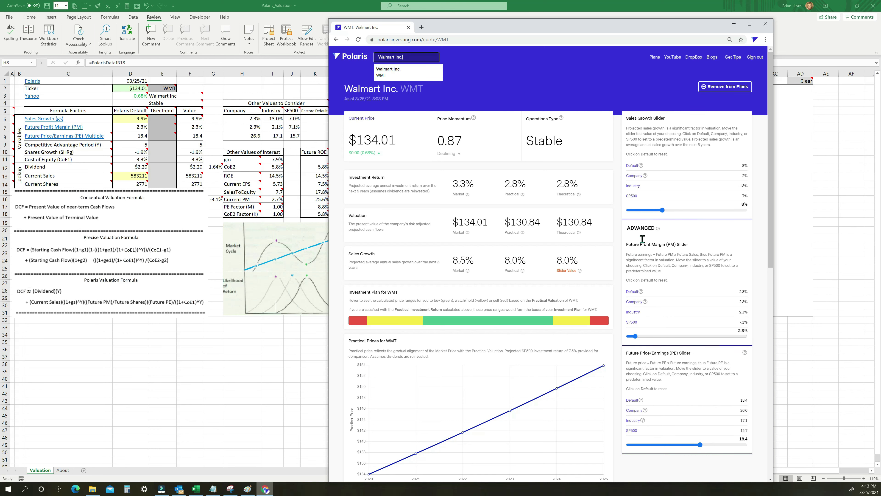
click(635, 187)
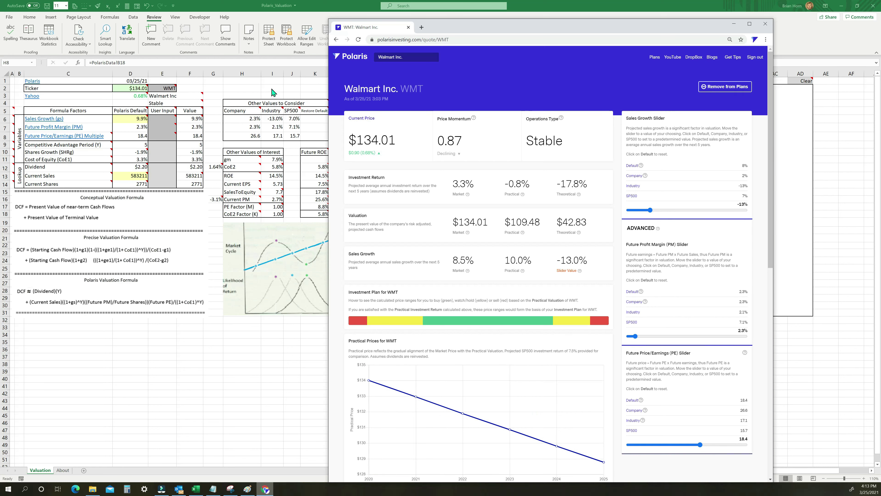
click(608, 9)
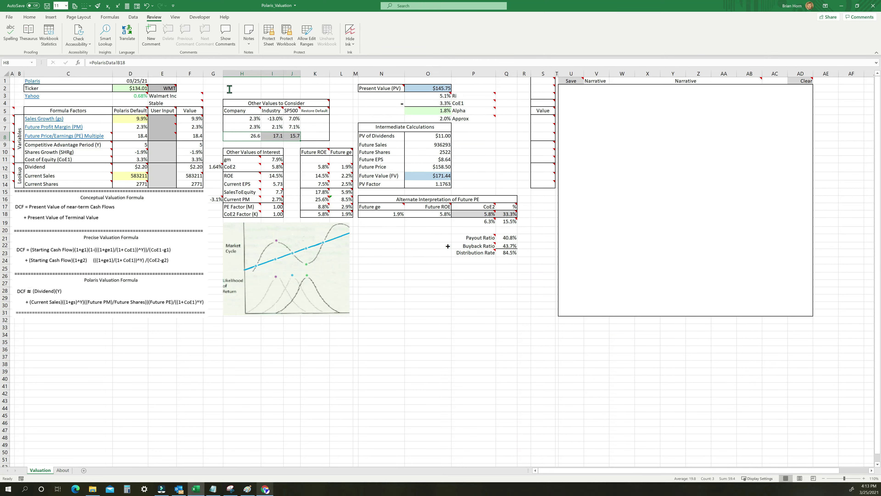
- Try the industry Future Profit Margin of 2.1% as WMT's user input and restore the default, using both ways of resetting it
mouse_move(166, 121)
click(276, 127)
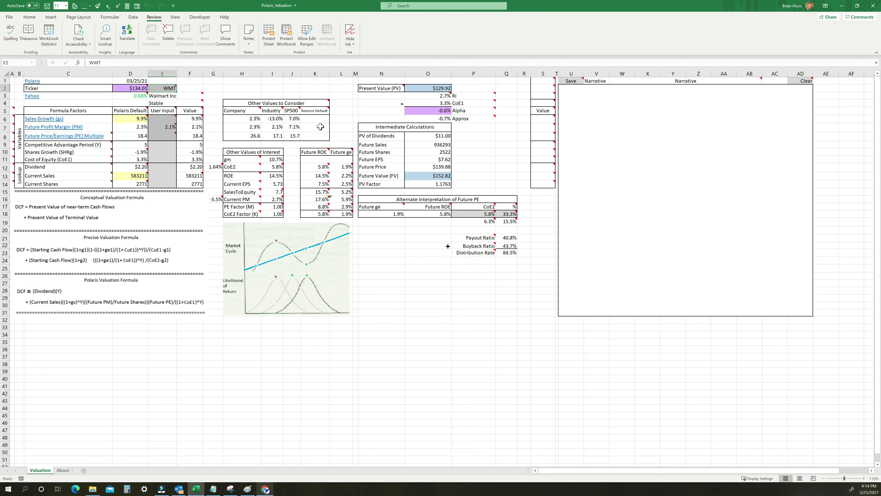
click(311, 127)
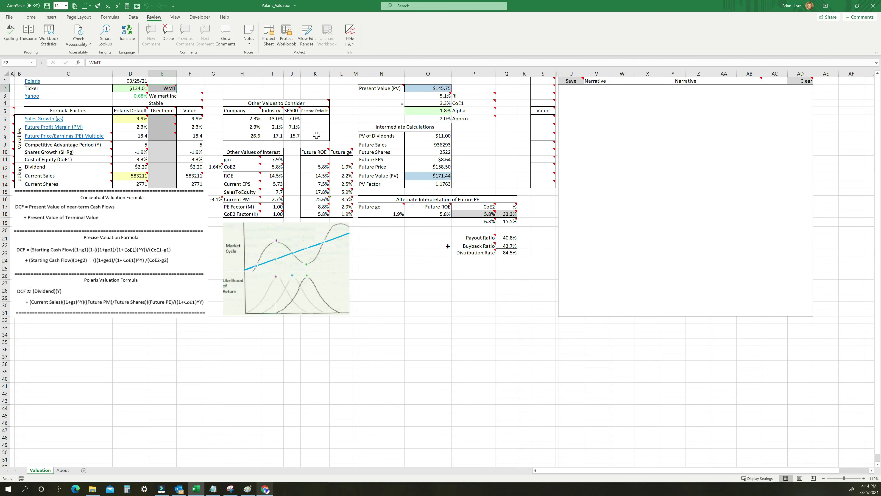
click(274, 128)
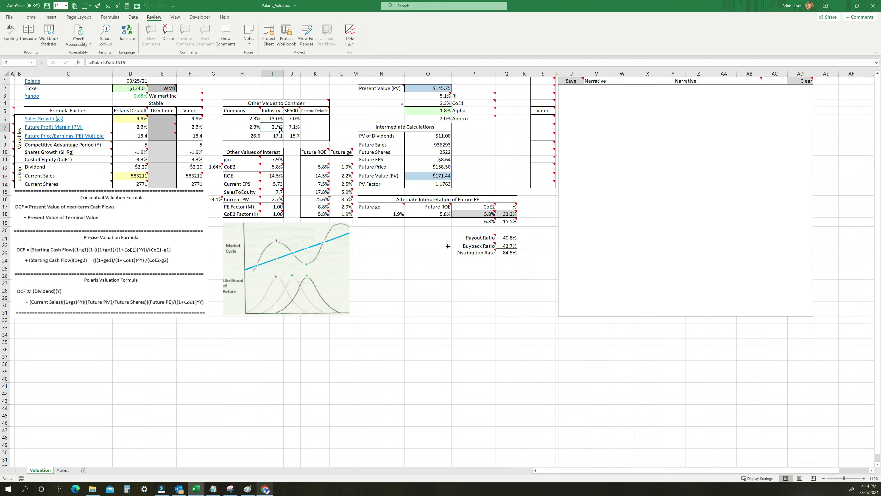
click(13, 130)
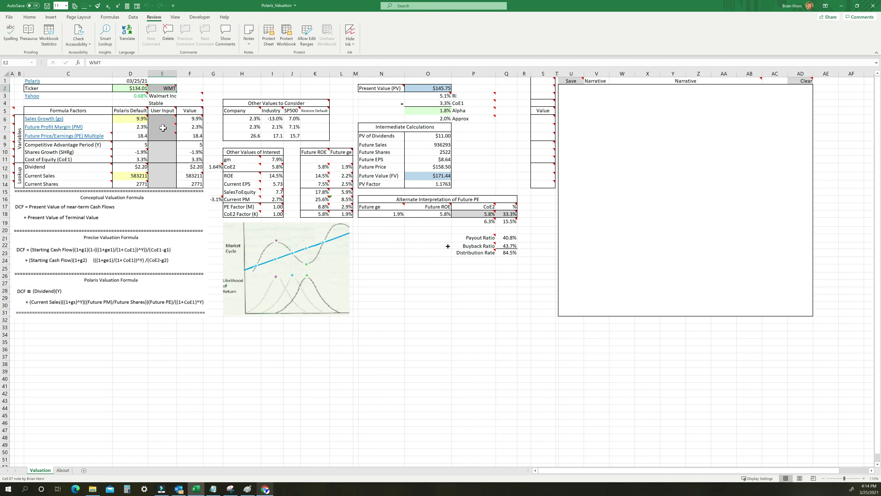
mouse_move(163, 128)
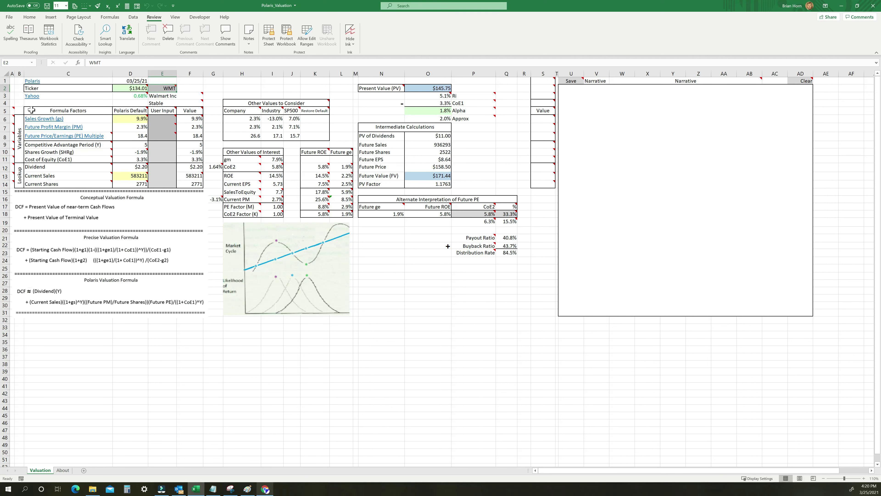
- Review the Formula Factors table C5:F14, its Dividend, Current Sales and Current Shares lookup rows, and the default Sales Growth note
drag(31, 110, 189, 184)
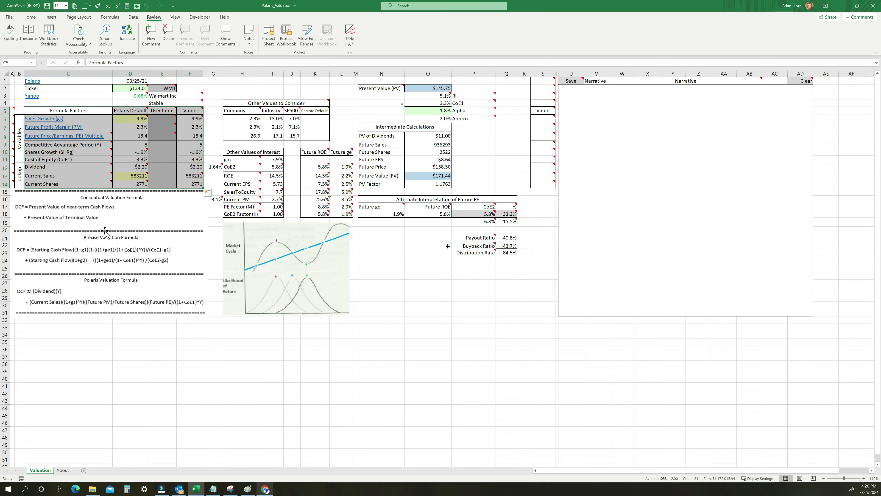
mouse_move(27, 185)
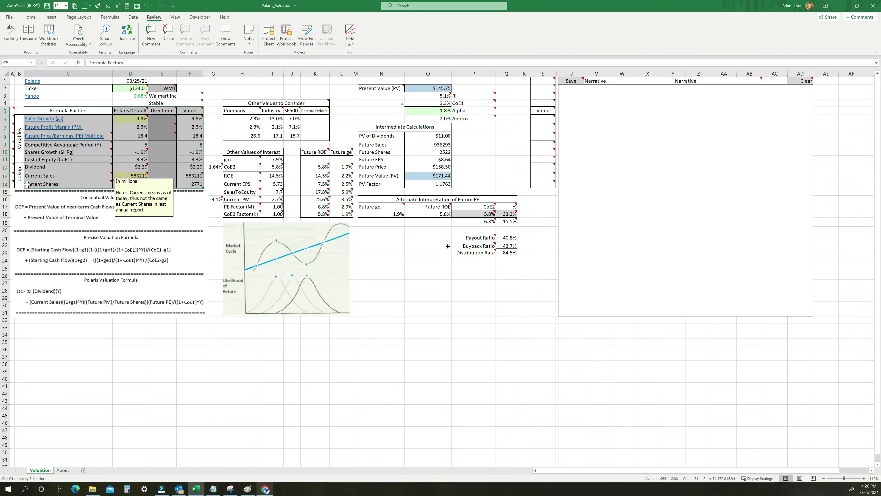
mouse_move(30, 158)
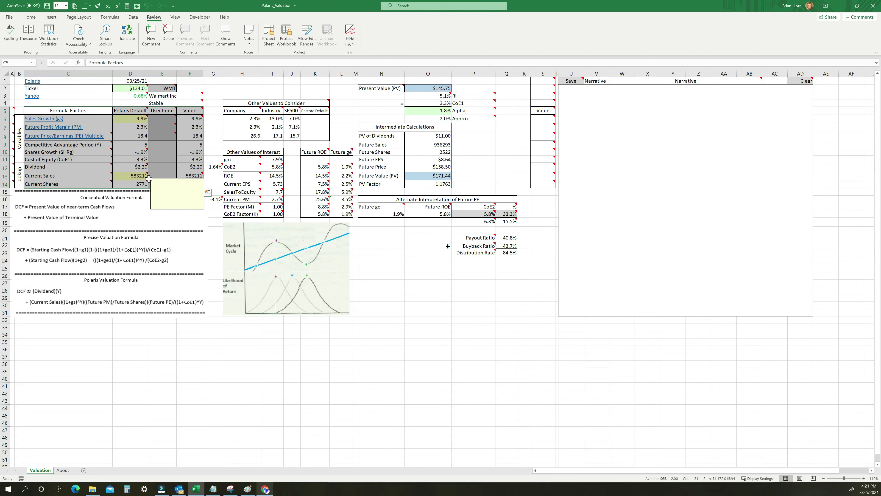
drag(46, 166, 187, 183)
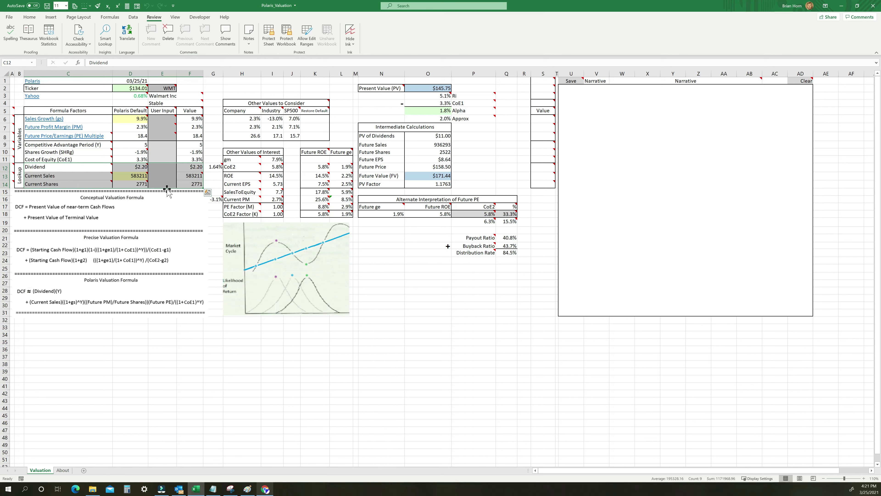
mouse_move(143, 119)
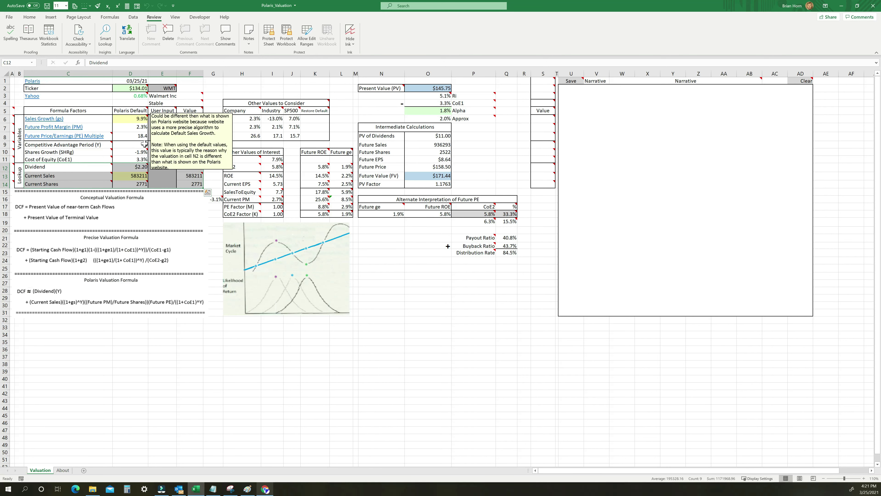
- Highlight the variable factors' user input cells E6:E11, and inspect the Sales Growth hyperlink formula in C6 and the factor labels below it
drag(169, 118, 166, 161)
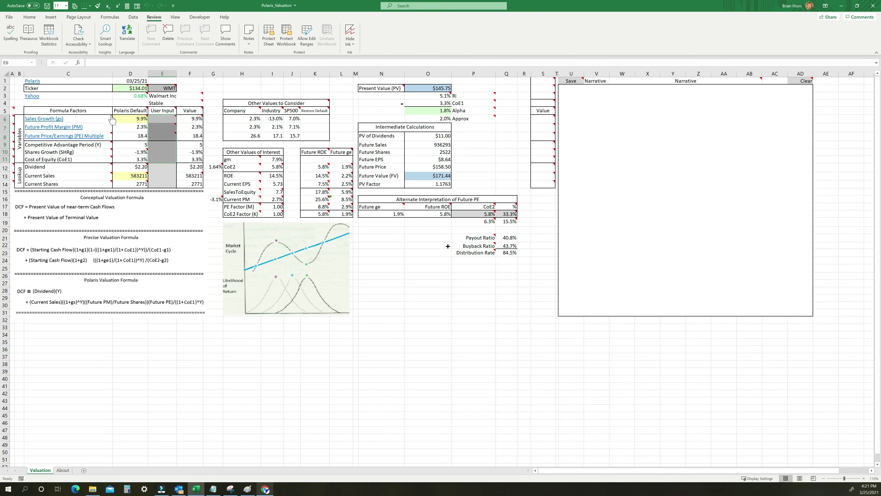
click(97, 118)
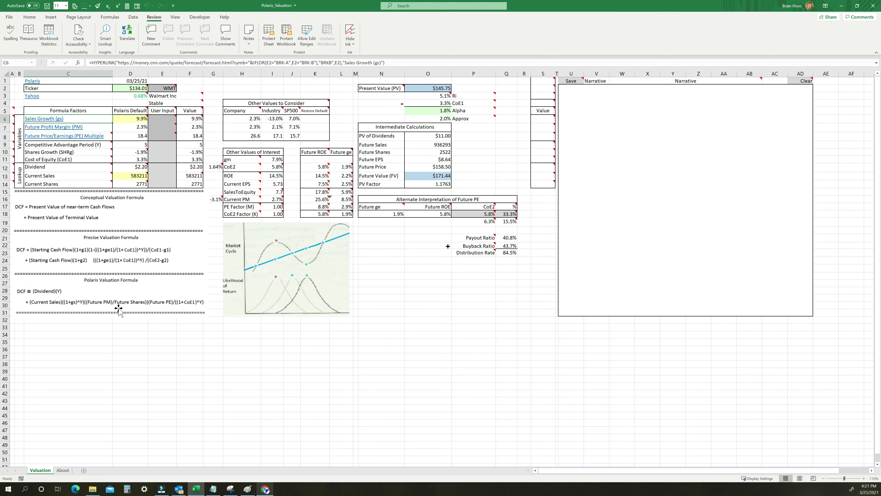
mouse_move(93, 136)
mouse_move(96, 151)
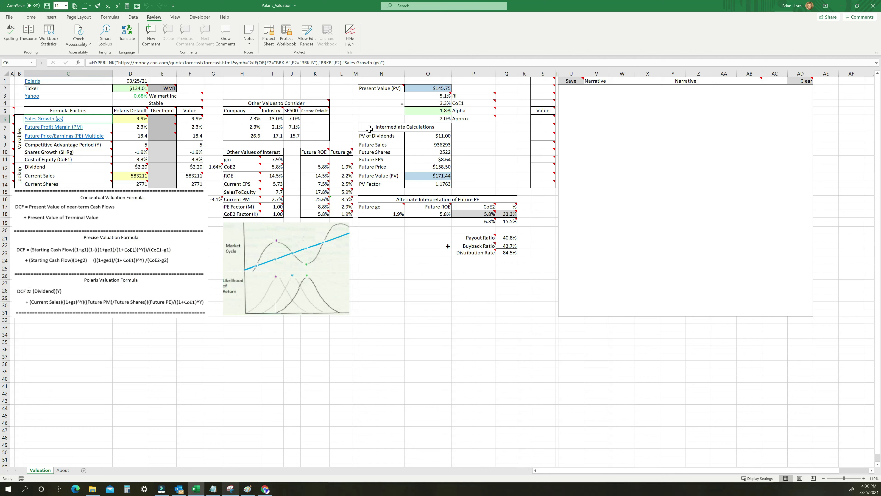
- Highlight the Intermediate Calculations table N7:O14, review the Present Value and return figures above it, and clear the selection
drag(370, 127, 421, 151)
drag(427, 179, 427, 185)
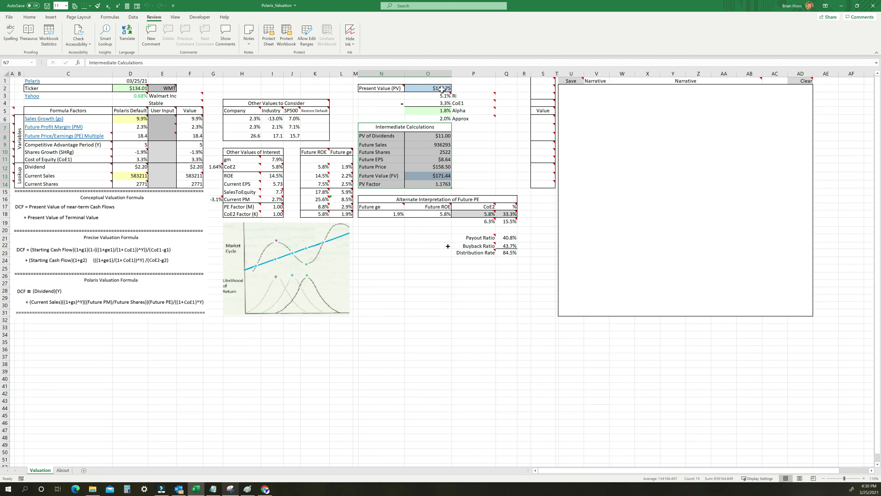
mouse_move(446, 95)
click(469, 139)
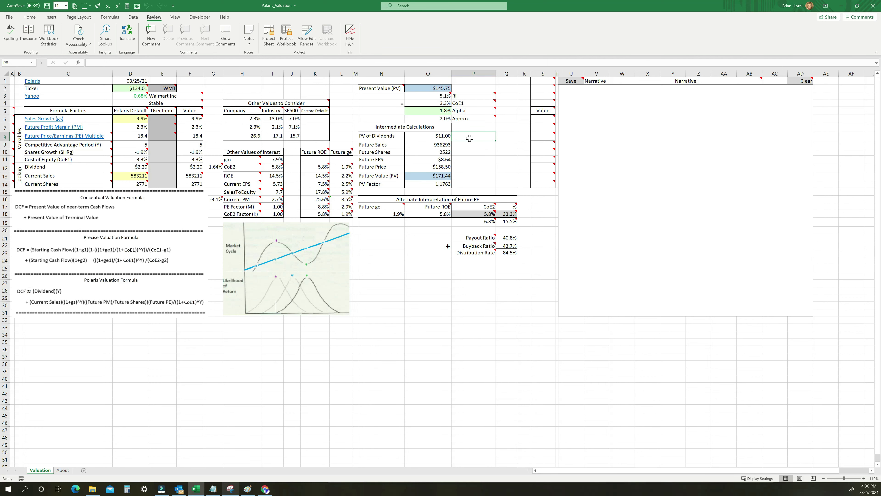
- Inspect the Future Shares formula in O10 and the Future Sales calculation in the Intermediate Calculations table
click(379, 152)
click(438, 153)
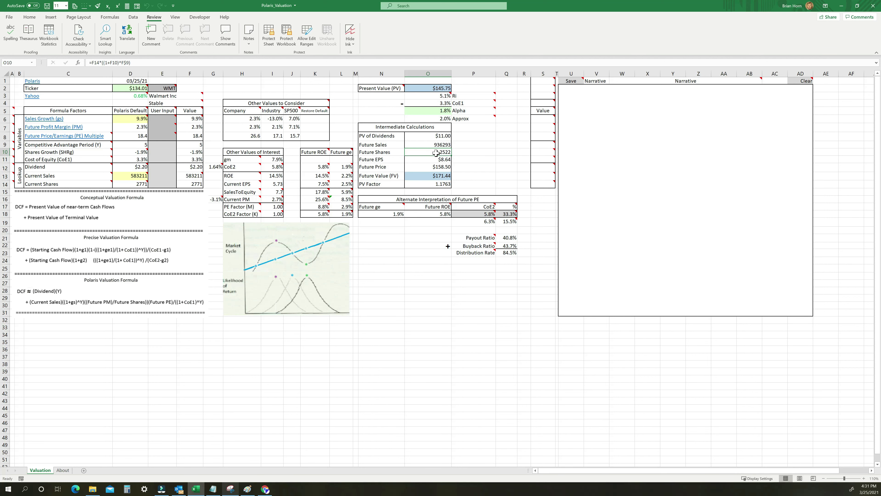
click(442, 144)
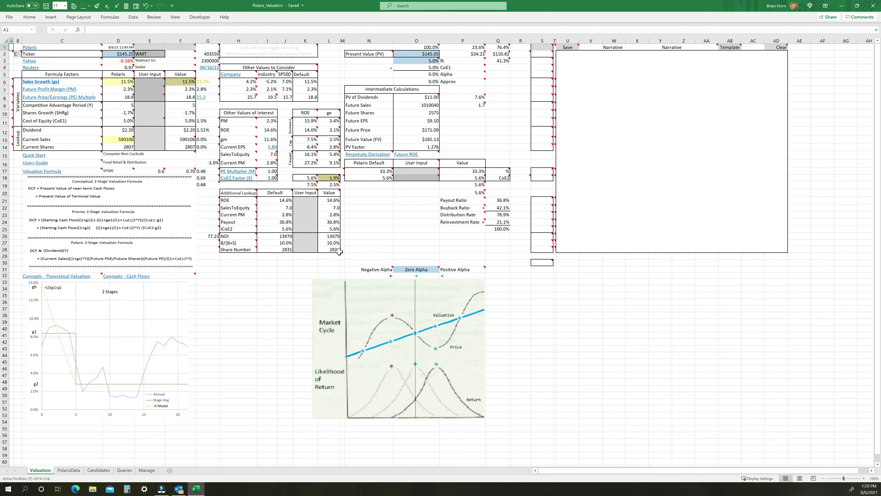
- In the newer workbook version, highlight Additional Lookup cells H20:L25 and locate ROE, SalesToEquity and Current PM under Other Values of Interest
drag(240, 193, 323, 232)
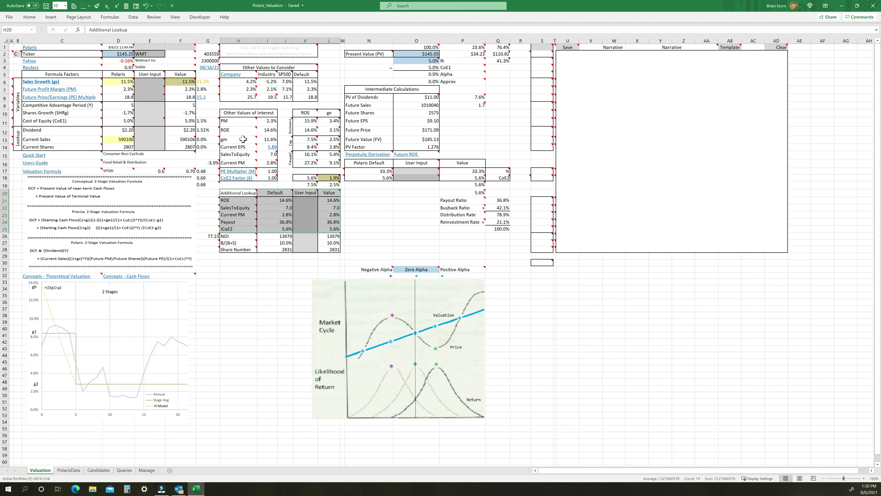
click(237, 130)
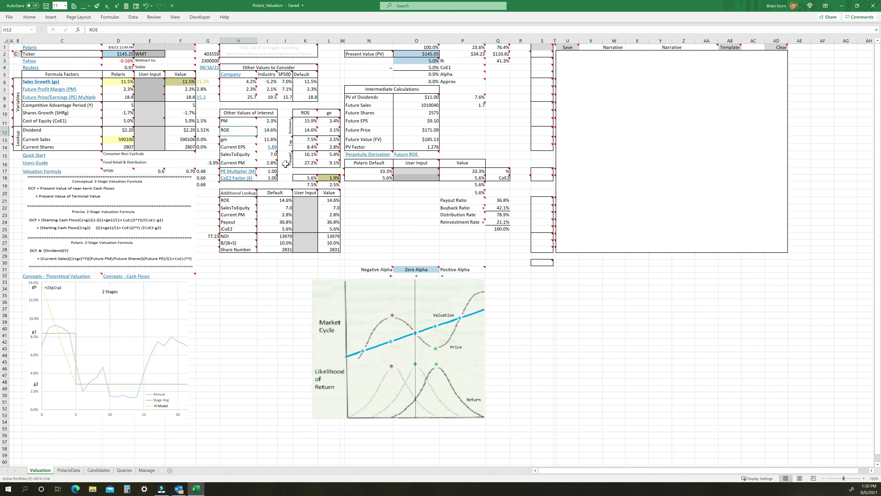
click(242, 155)
click(239, 163)
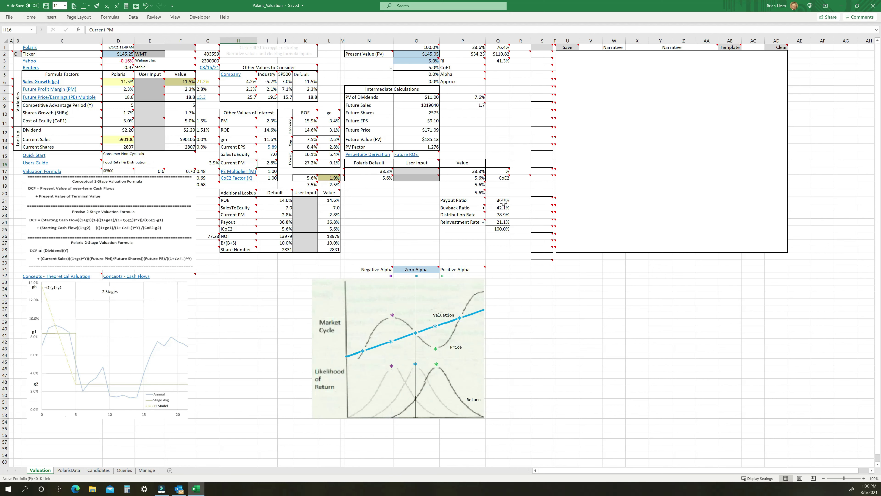
- Read the notes on the iCoE2 lookup label, the implied CoE2 cell P19 and the Current EPS label
mouse_move(239, 231)
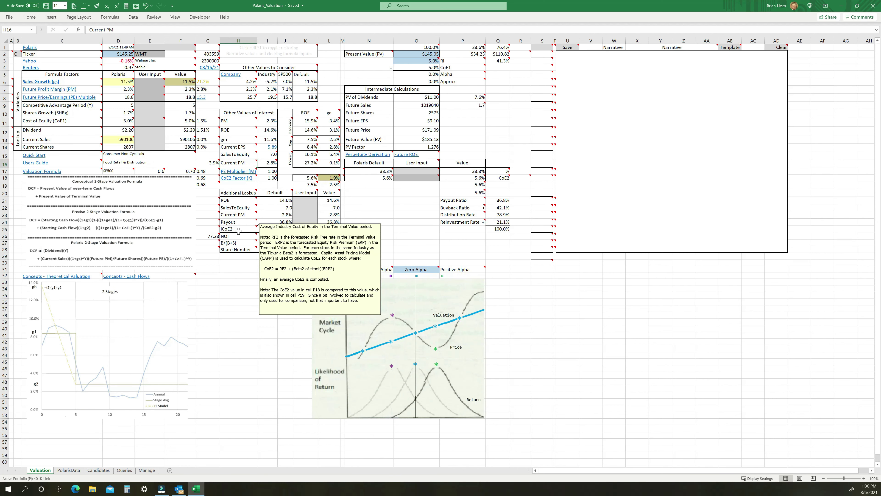
mouse_move(474, 187)
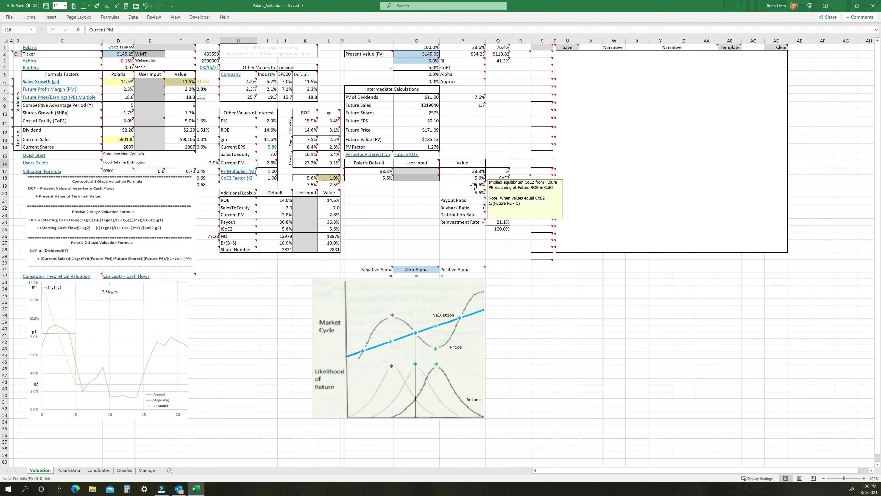
mouse_move(257, 145)
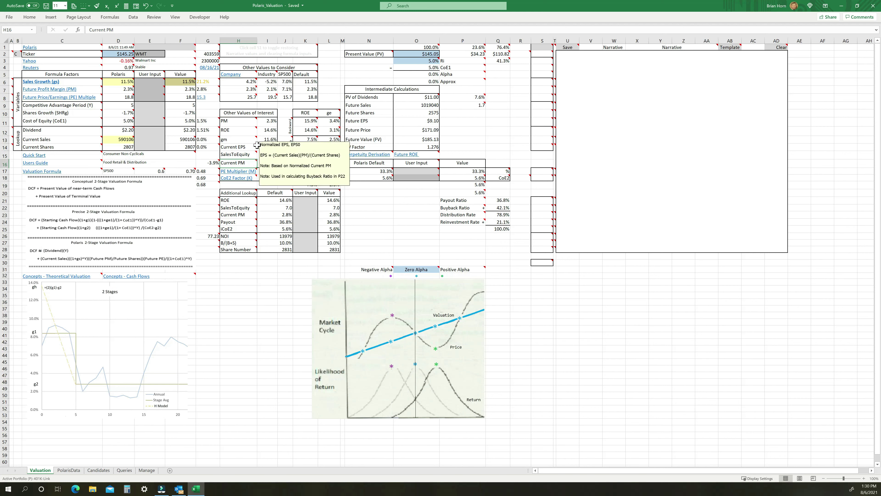
- Inspect the ROE formula in I12, and highlight the Additional Lookup user input cells K21:K25
click(271, 131)
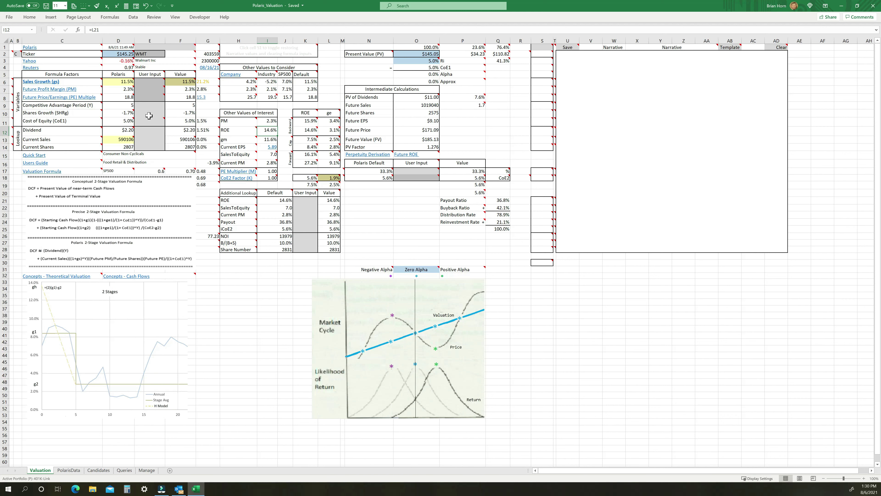
click(306, 200)
drag(306, 200, 307, 229)
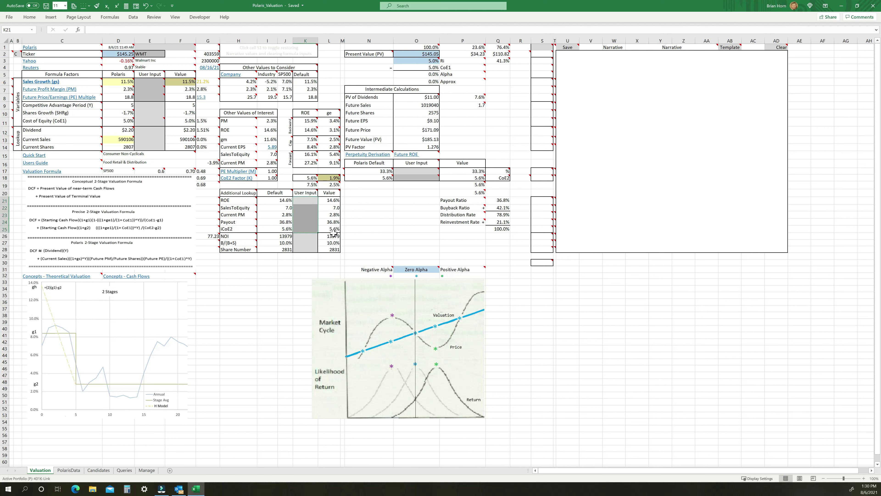
- Highlight the upper Additional Lookup rows, then NOI through Share Number in H26:L28, and inspect the Present Value formula in O2
drag(238, 193, 312, 228)
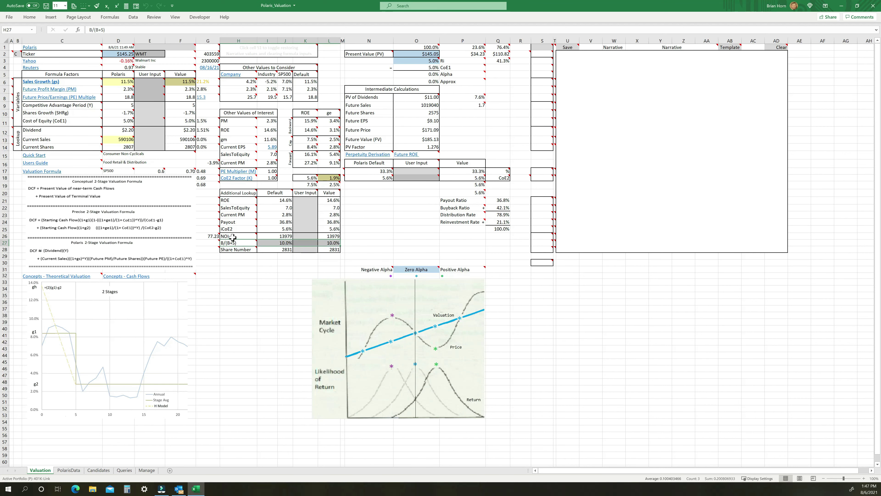
click(231, 236)
drag(231, 236, 329, 249)
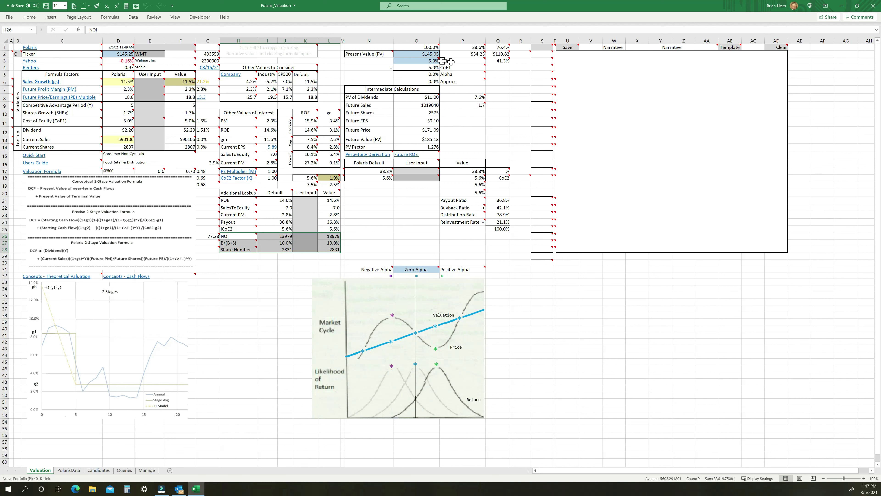
click(429, 55)
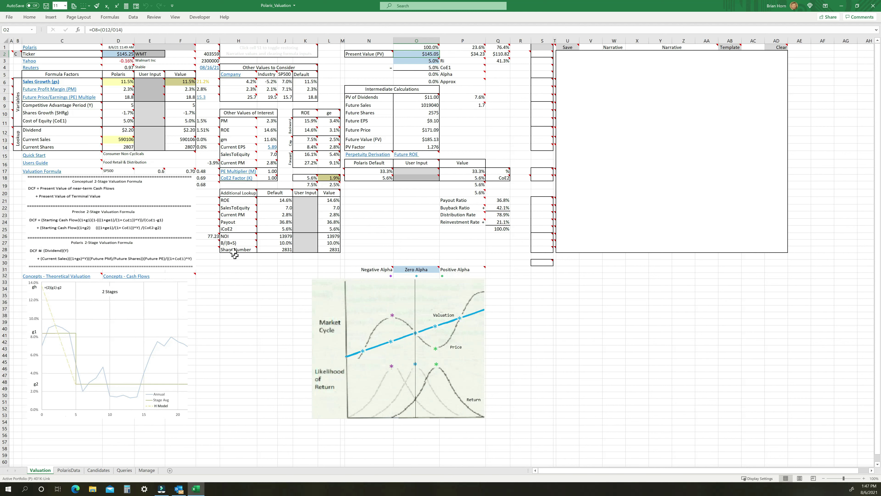
- Read the note on the NOI label and highlight the B/(B+S) row H27:L27
drag(226, 236, 332, 249)
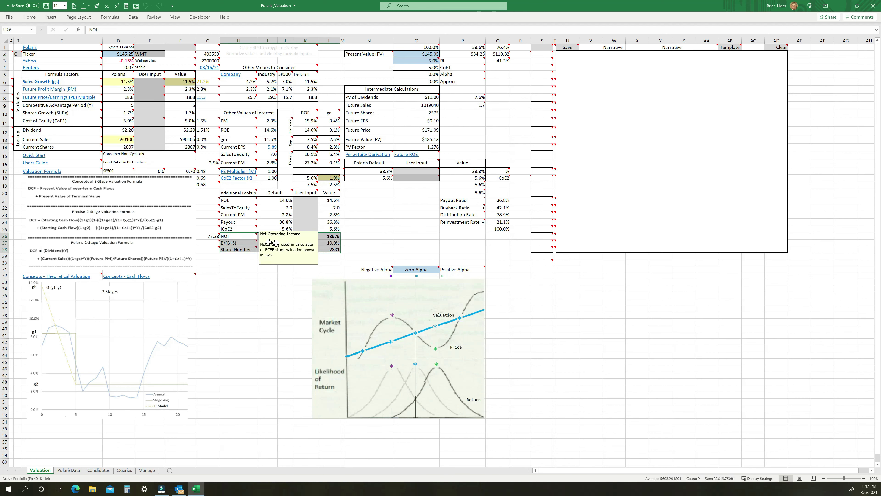
click(231, 243)
drag(253, 244, 331, 244)
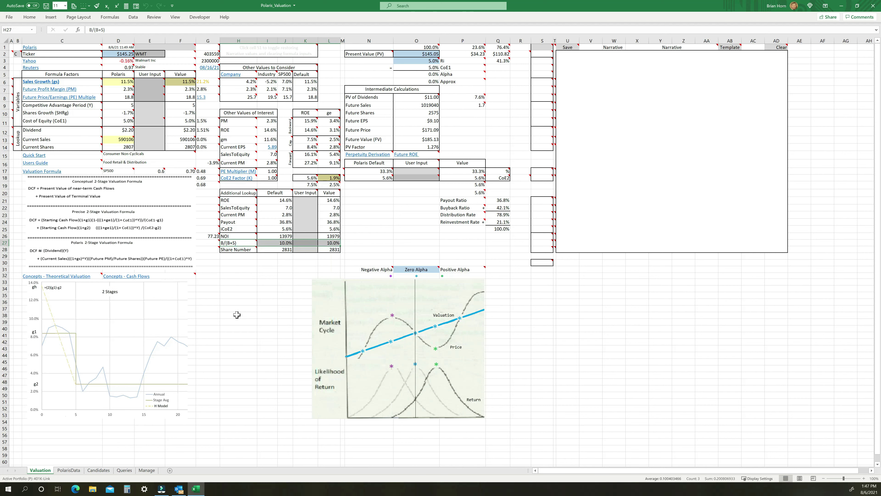
- Save the workbook and highlight the NOI, B/(B+S) and Share Number rows, including the valuation in G26
drag(231, 237, 336, 249)
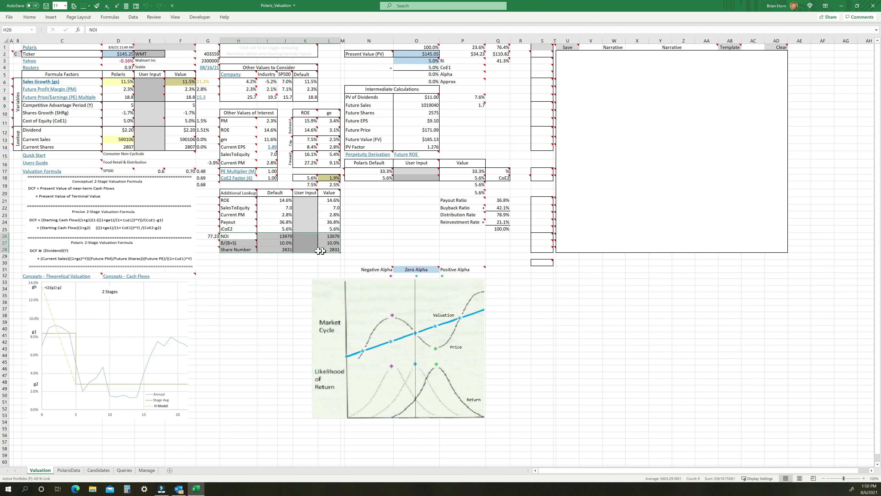
key(ctrl+s)
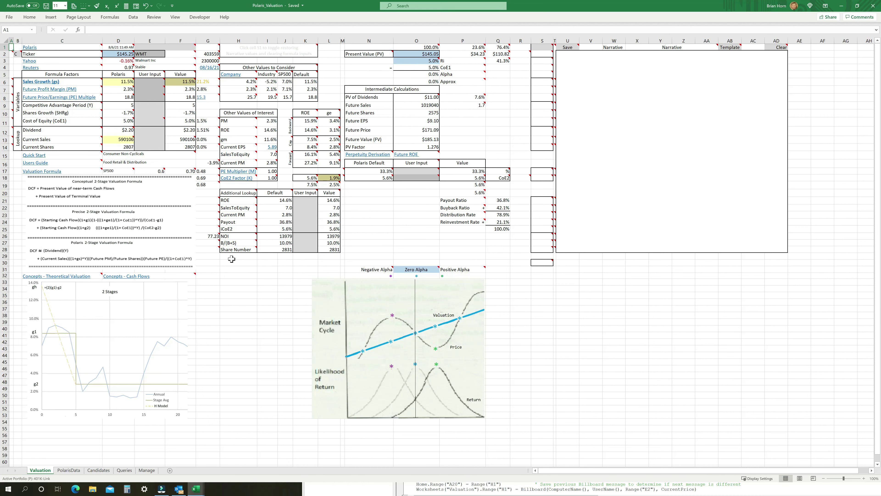
mouse_move(210, 236)
drag(344, 236, 212, 250)
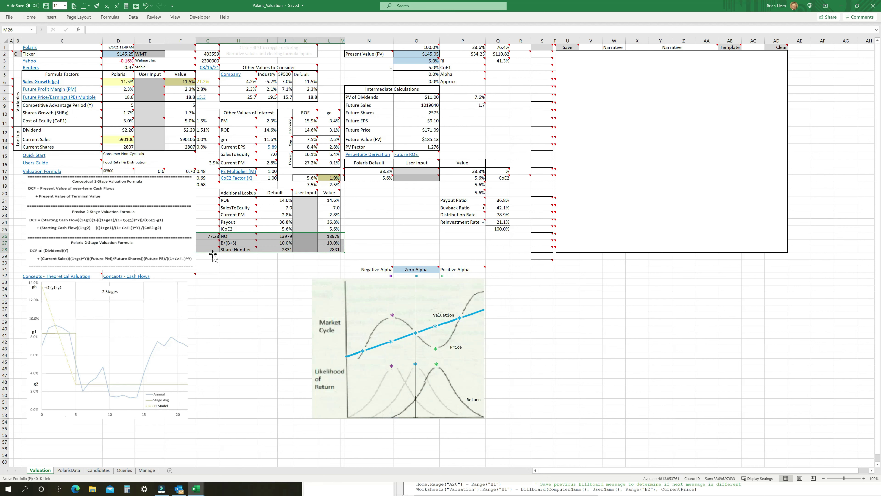
mouse_move(216, 237)
- On the PolarisData sheet, highlight columns X:AR and trace the value in D56 to cell Y18 within share prices Y13:Y21
click(69, 470)
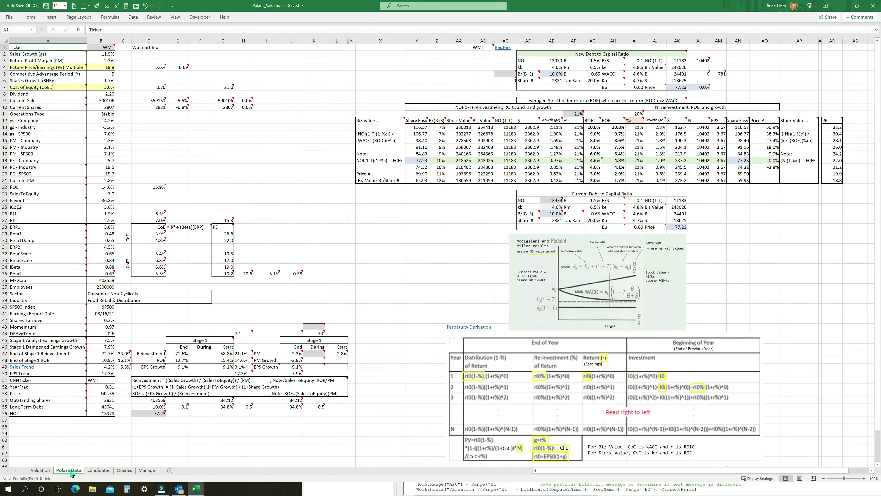
drag(381, 39, 838, 43)
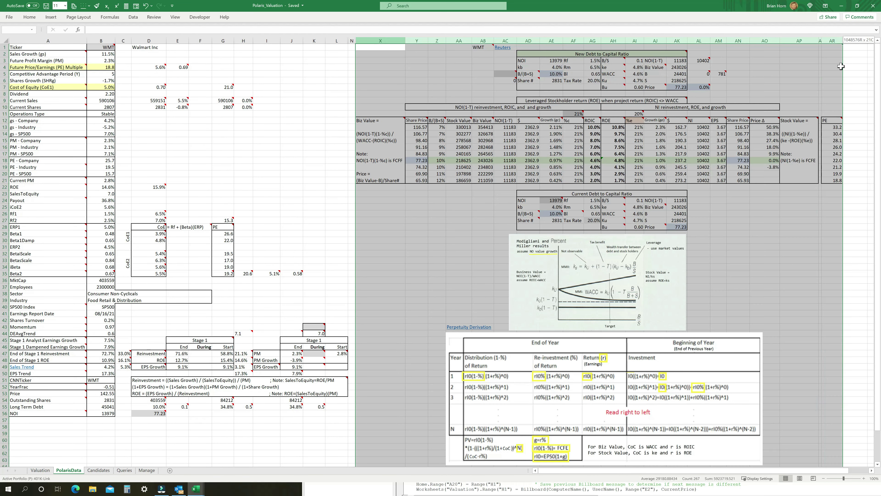
drag(418, 128, 420, 181)
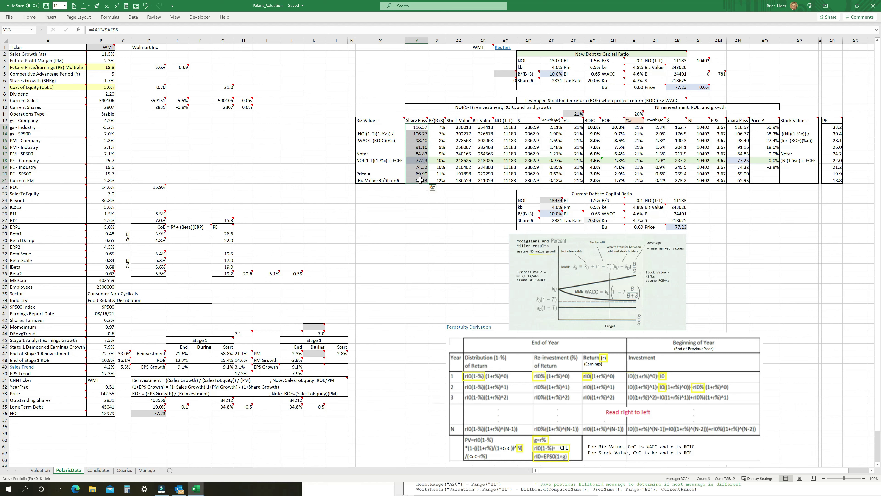
click(419, 160)
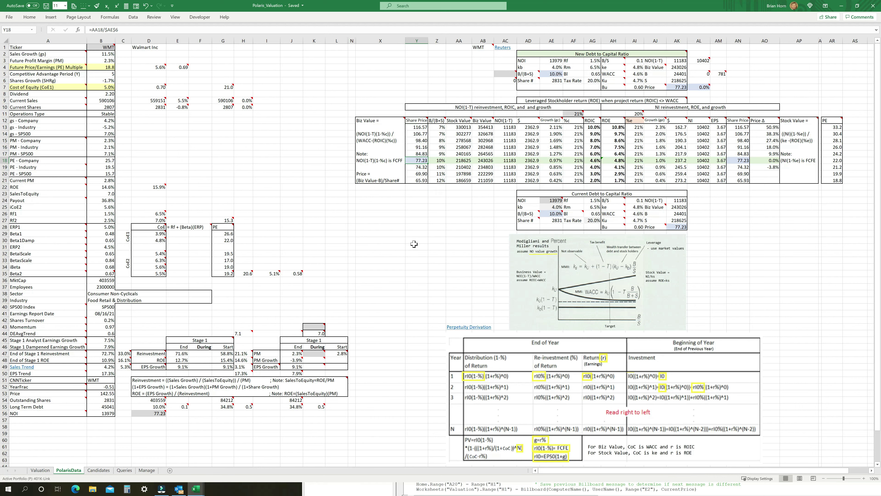
drag(417, 127, 415, 180)
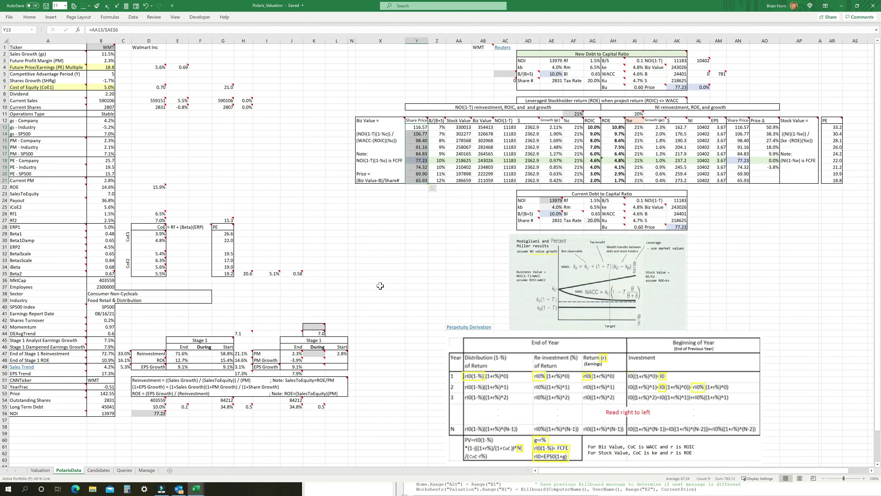
click(153, 414)
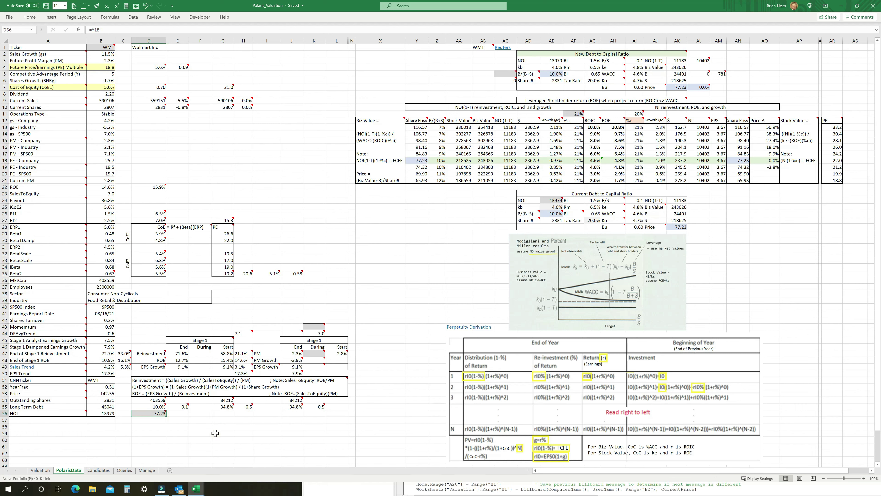
click(417, 160)
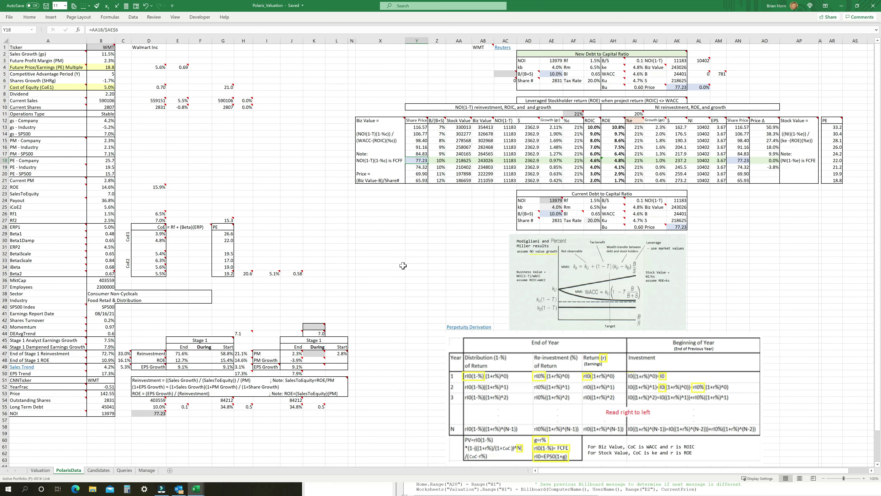
- Read the Biz Value note in X12 and examine the Concepts - Cash Flows link and the FCFF formula text below it
click(376, 134)
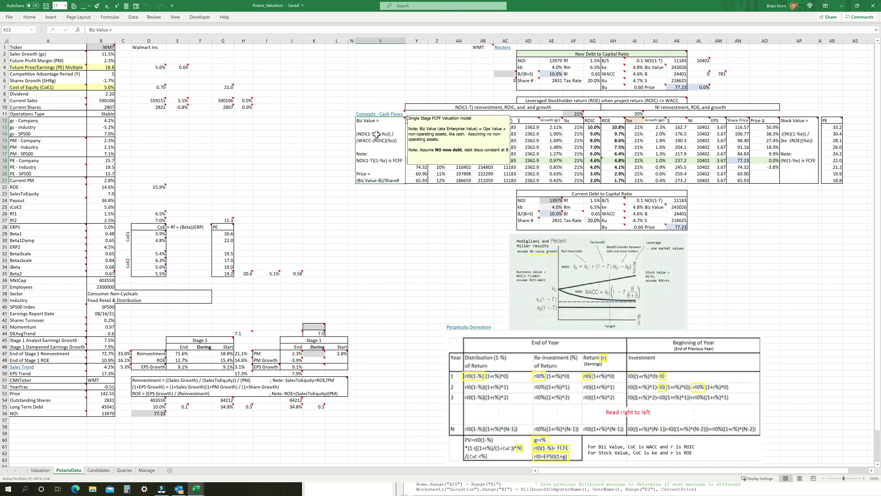
mouse_move(379, 115)
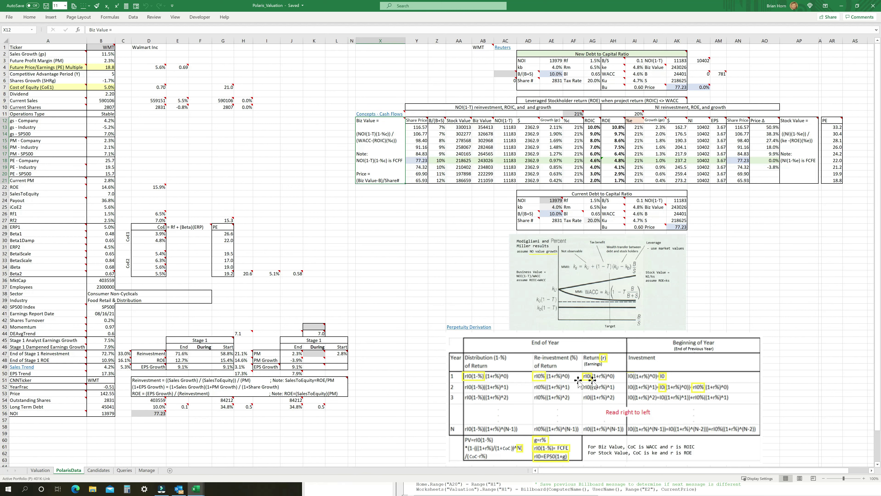
mouse_move(399, 136)
mouse_move(386, 148)
mouse_move(155, 414)
- Compare the share prices in Y14, Y17 and Y18 with the ROIC values in AG14 and AG18
click(417, 41)
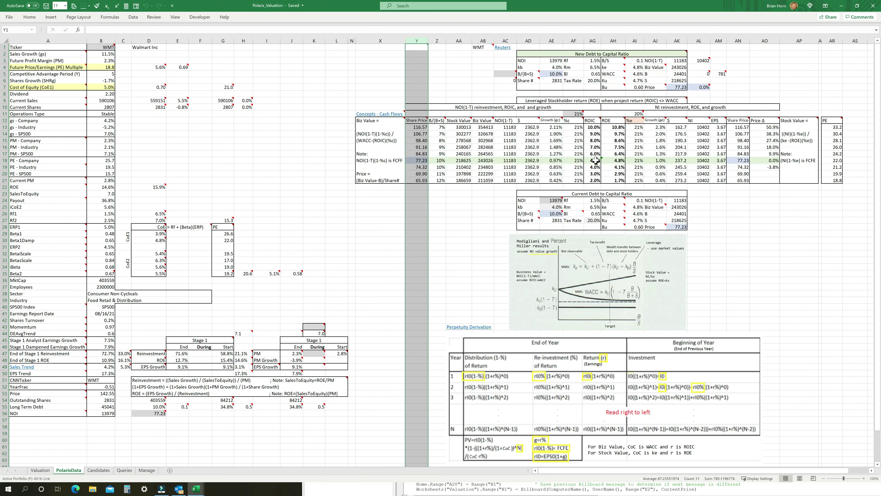
click(419, 154)
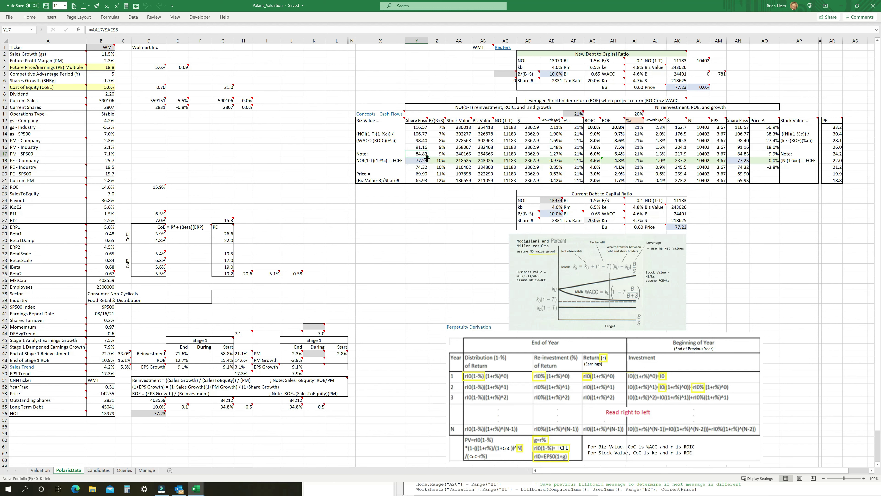
click(594, 134)
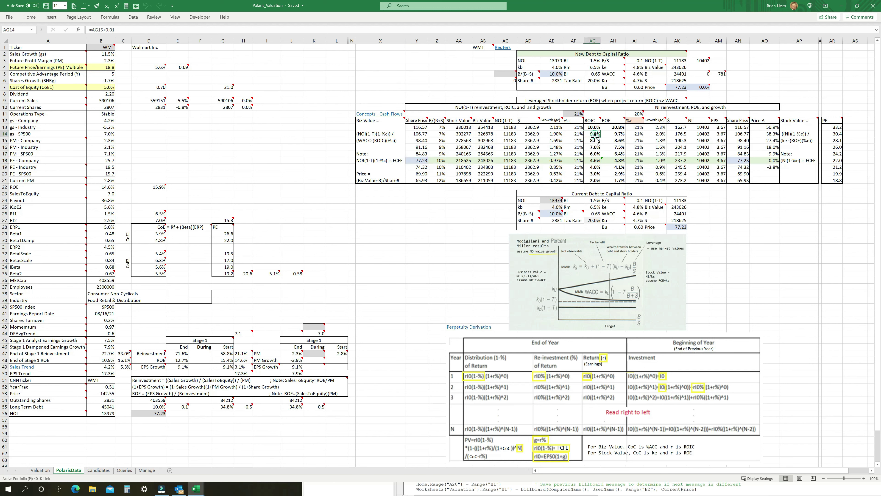
click(591, 160)
click(422, 136)
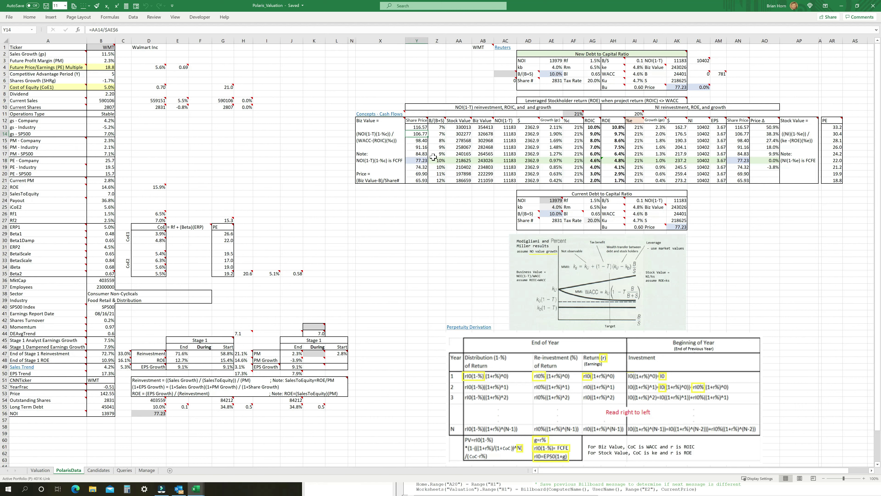
click(421, 162)
- Examine the Stock Value and Price formula texts, and compare the share price formulas in AN18 and Y18
mouse_move(804, 141)
mouse_move(379, 183)
click(746, 162)
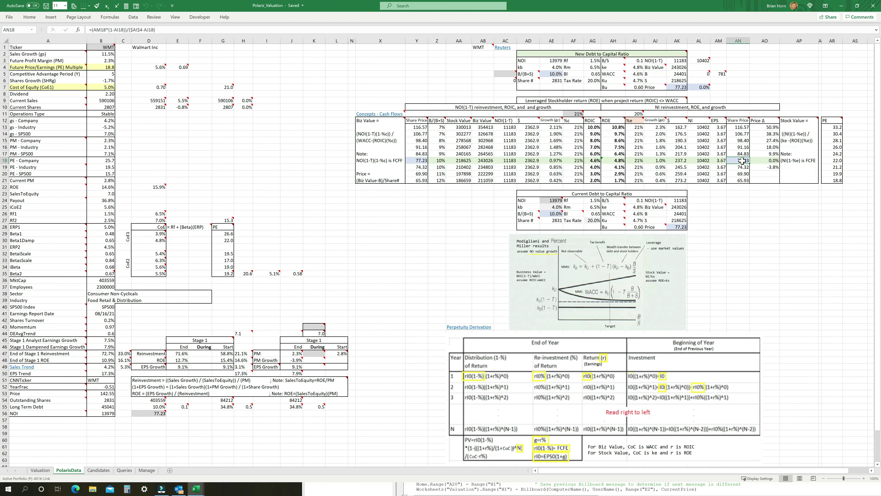
click(423, 161)
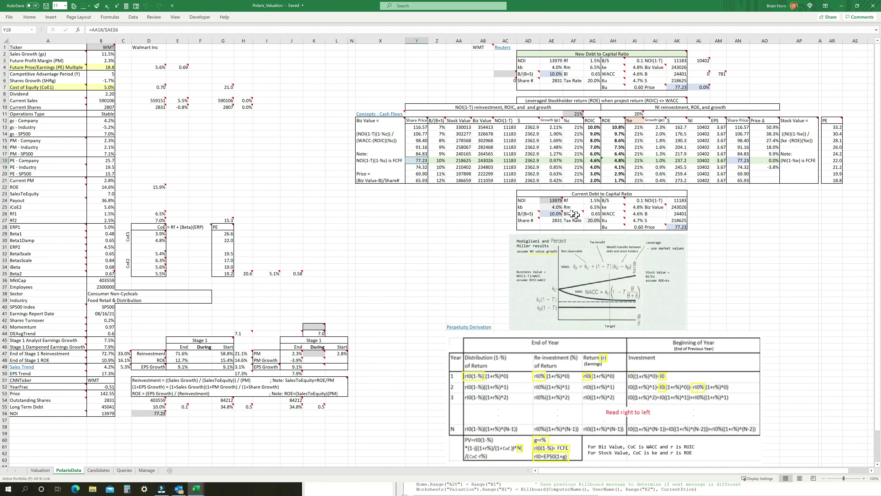
- Highlight the Current Debt to Capital Ratio table and inspect its NOI, kb and Tax Rate inputs, tracing NOI to B56
drag(529, 201, 673, 227)
click(718, 227)
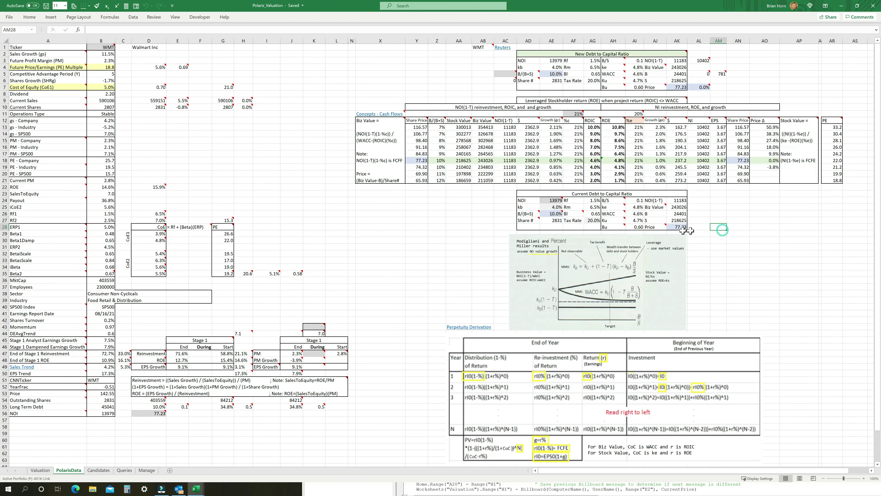
click(552, 200)
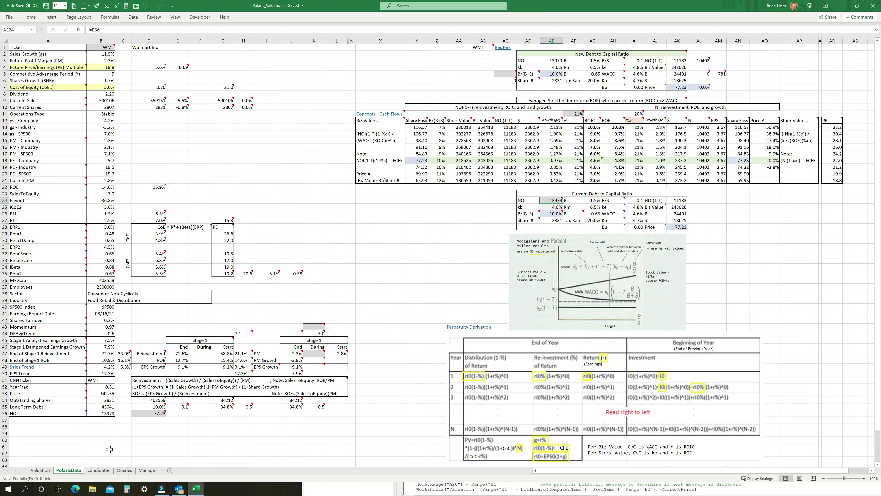
click(104, 413)
click(555, 207)
click(598, 221)
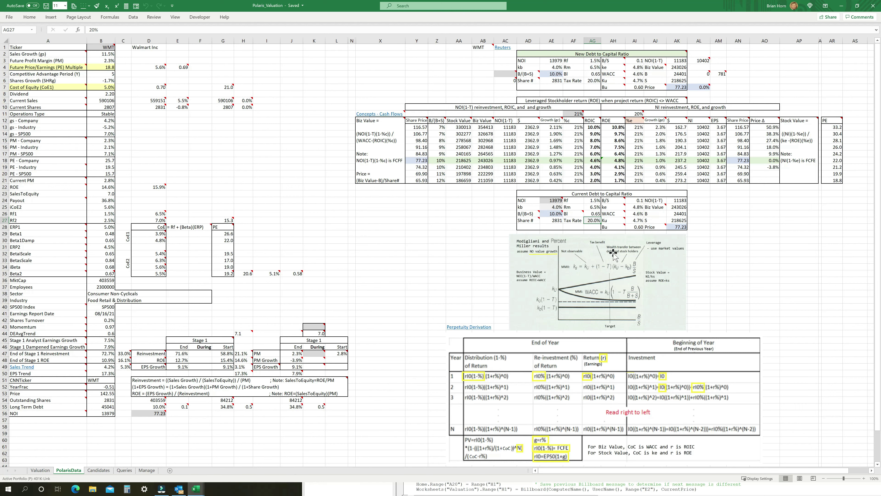
- Read the notes on the current B/(B+S) and Share # entries and on the debt ratios in D55 and G55
mouse_move(553, 214)
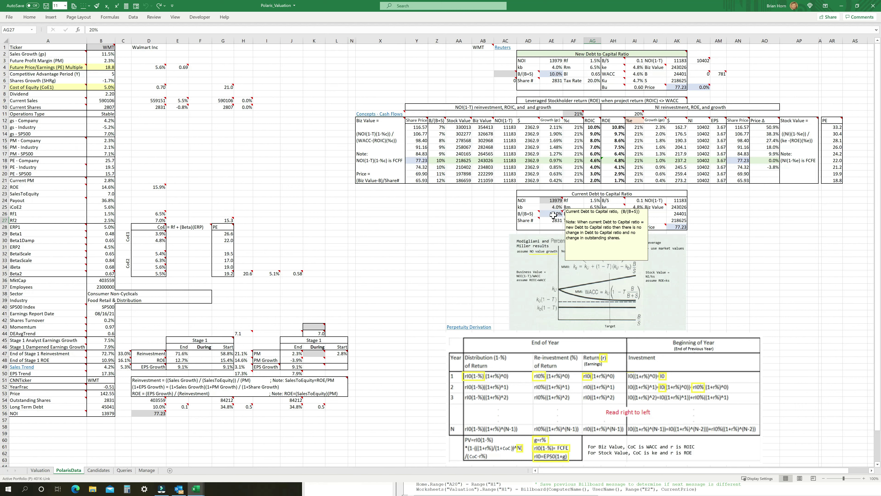
mouse_move(523, 219)
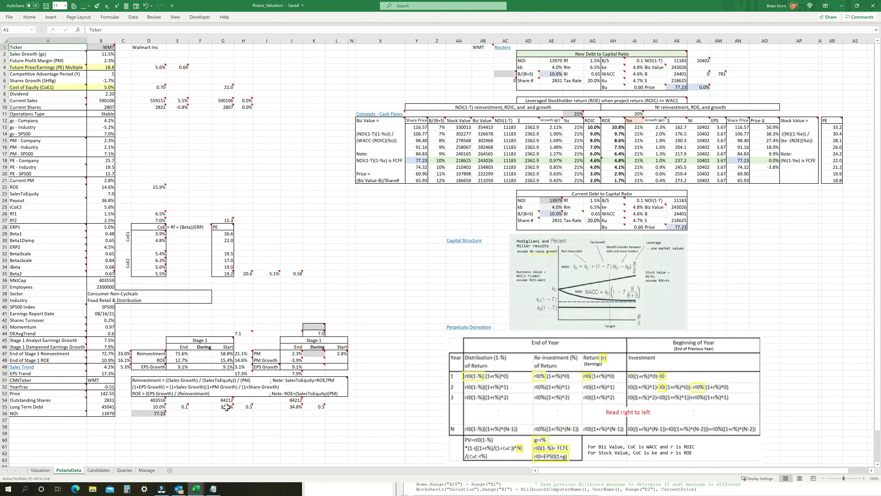
mouse_move(227, 407)
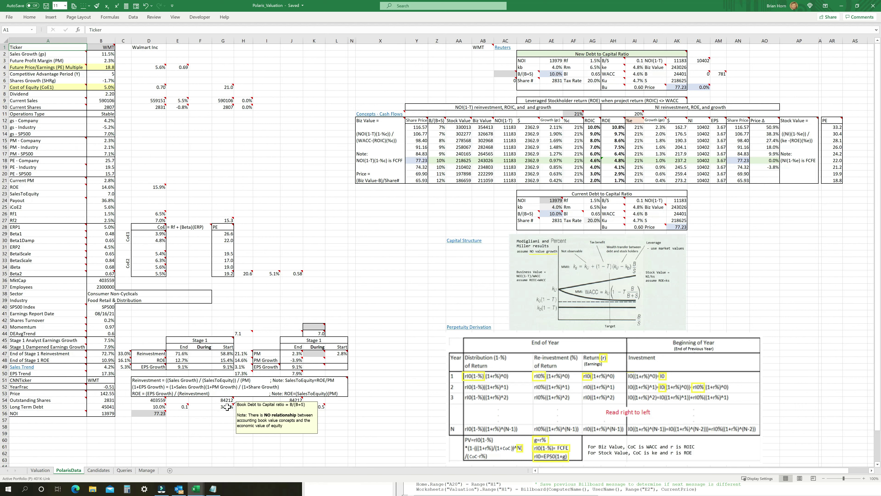
mouse_move(152, 407)
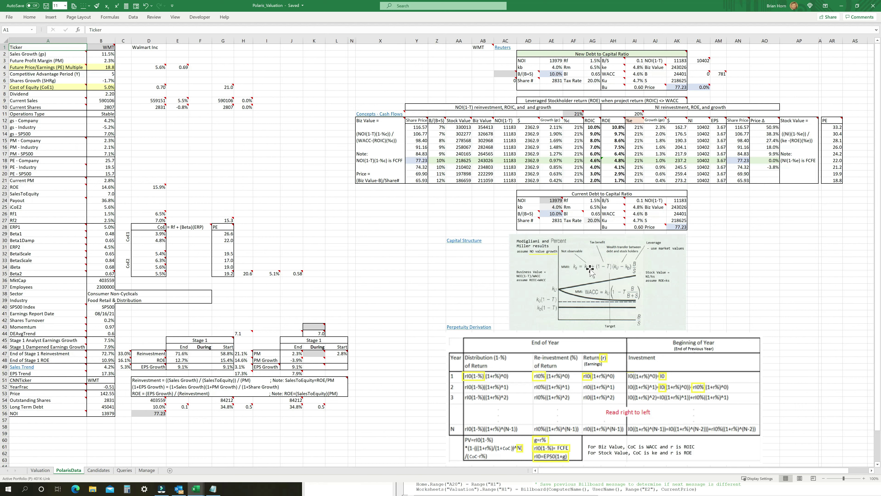
mouse_move(555, 214)
- Set the new Debt to Capital ratio in AC5 to 20%
click(502, 74)
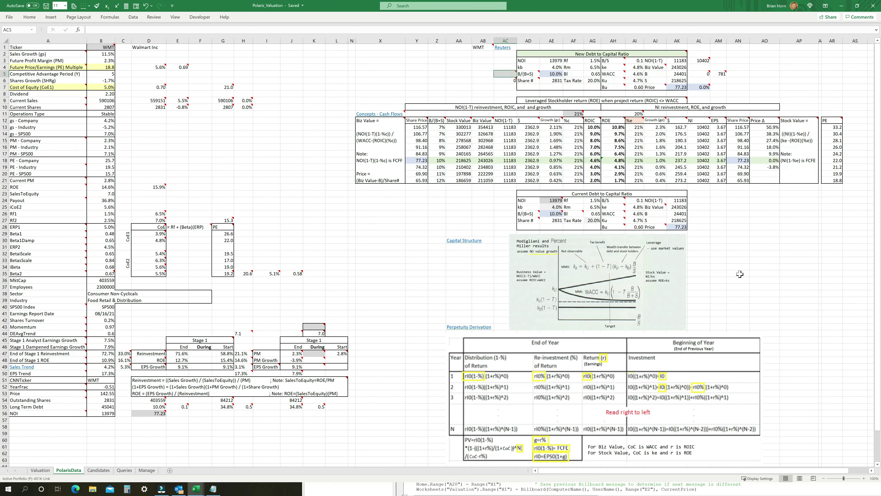
text(20%)
key(Return)
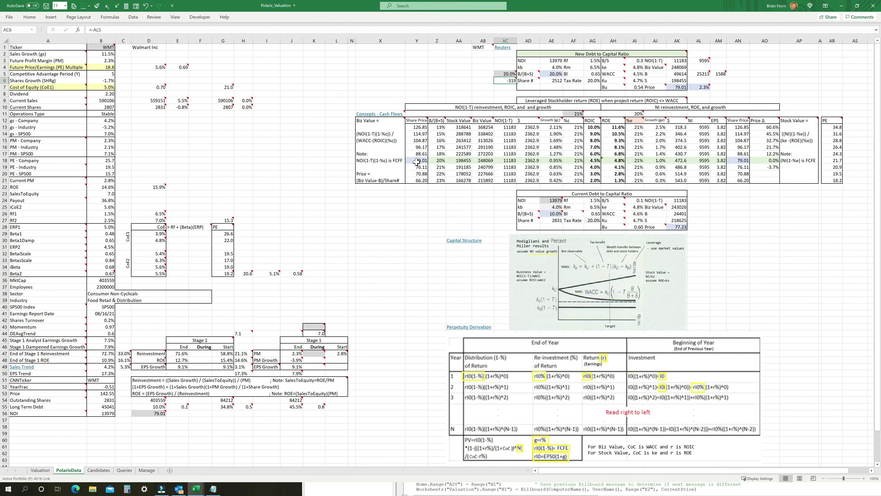
- Set the new Debt to Capital ratio in AC5 to 40% and highlight the New Debt to Capital Ratio table
double_click(505, 73)
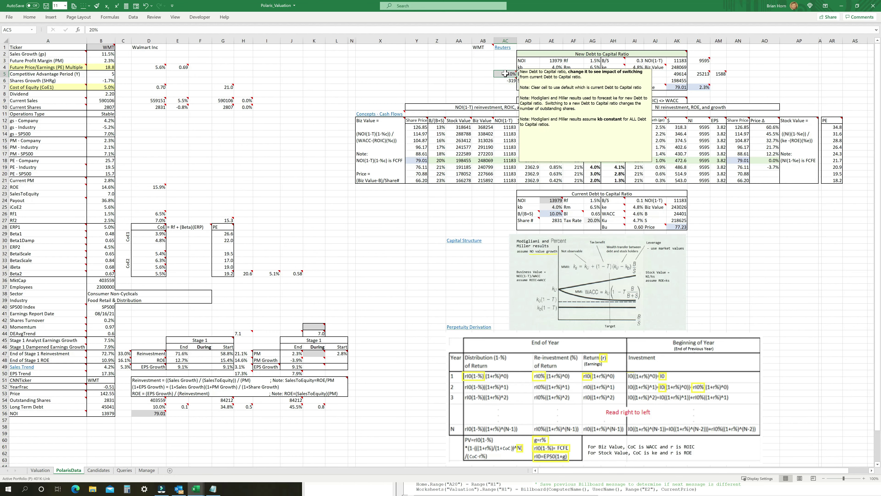
text(40%)
key(Return)
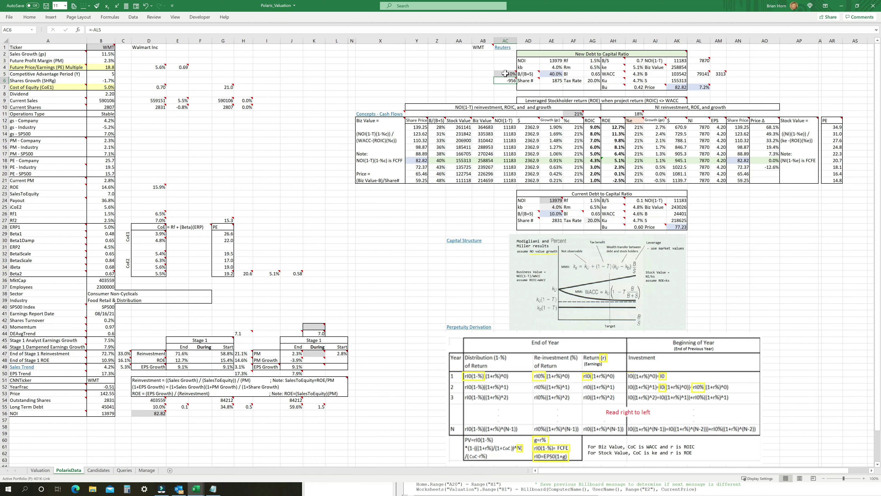
drag(527, 60, 677, 81)
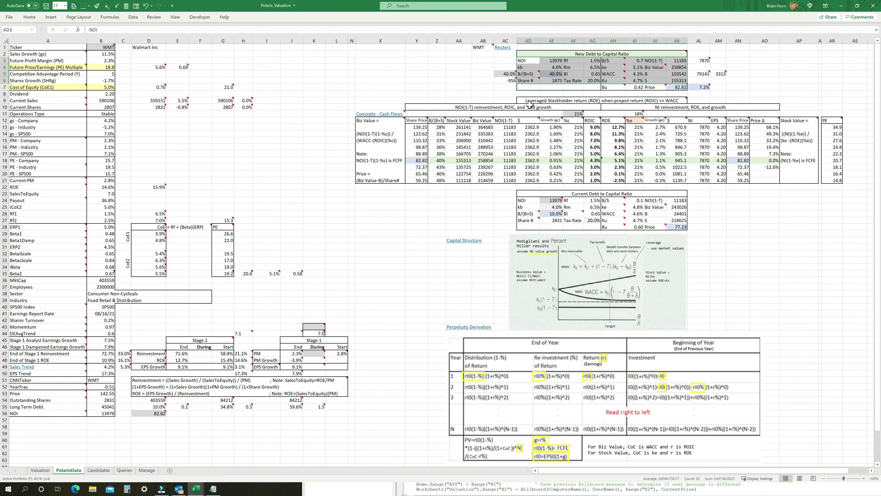
- Clear the new Debt to Capital ratio in AC5 and compare the Current and New Debt to Capital Ratio tables
right_click(505, 74)
click(532, 162)
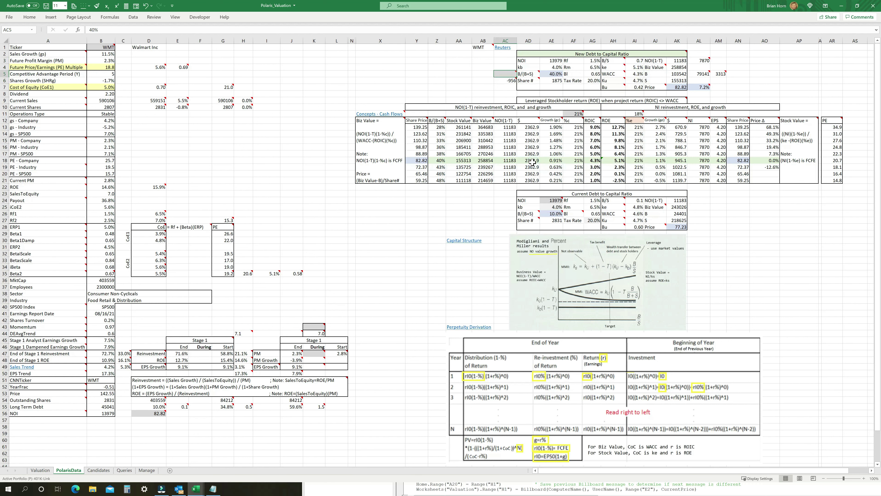
drag(526, 200, 691, 233)
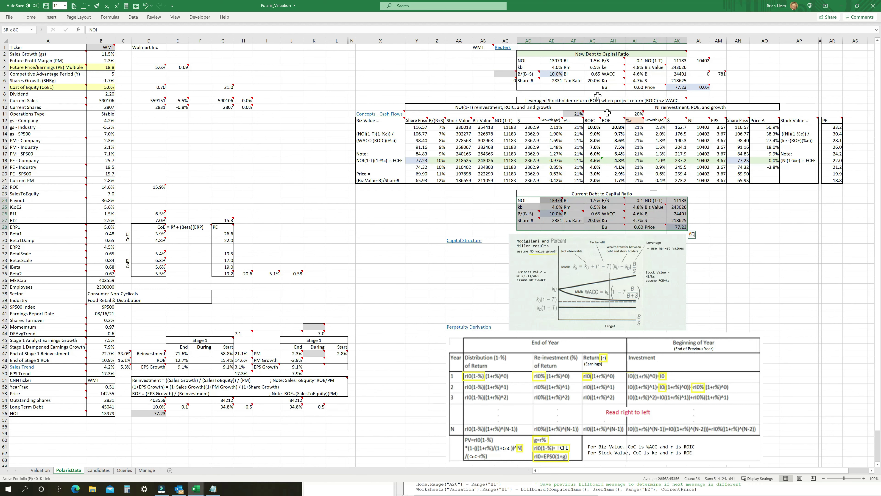
drag(528, 61, 672, 83)
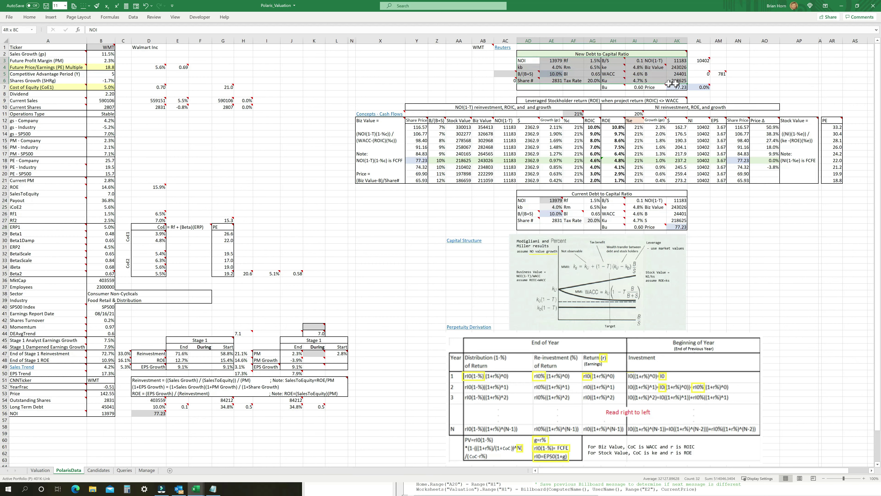
click(505, 74)
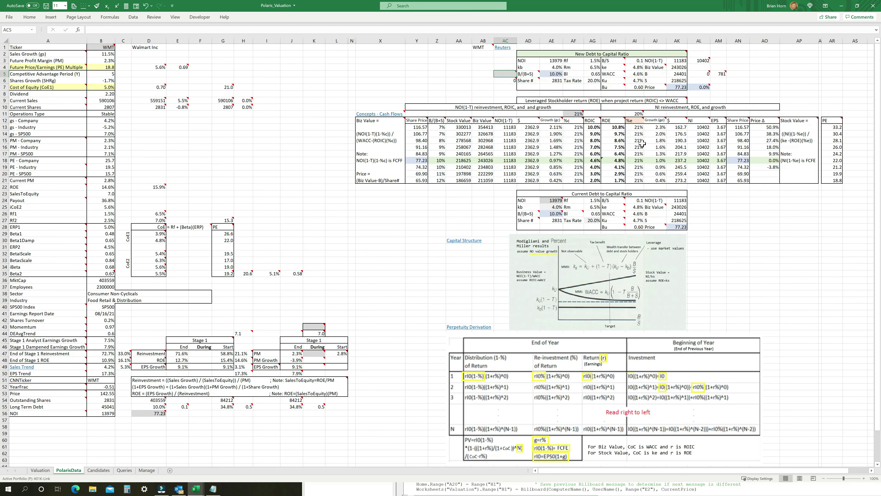
- Examine the NOI, B/(B+S) and Share Number rows and cell G26 on the Valuation sheet, and return to the PolarisData sheet
click(42, 469)
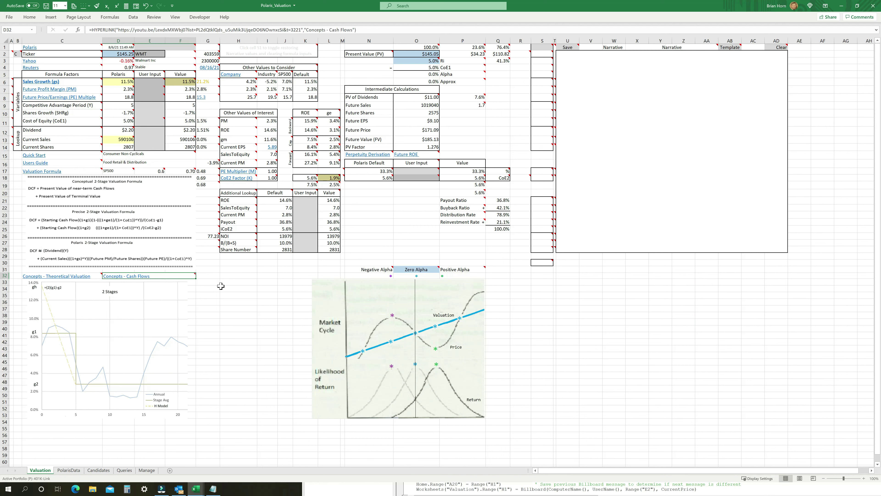
drag(230, 239, 330, 250)
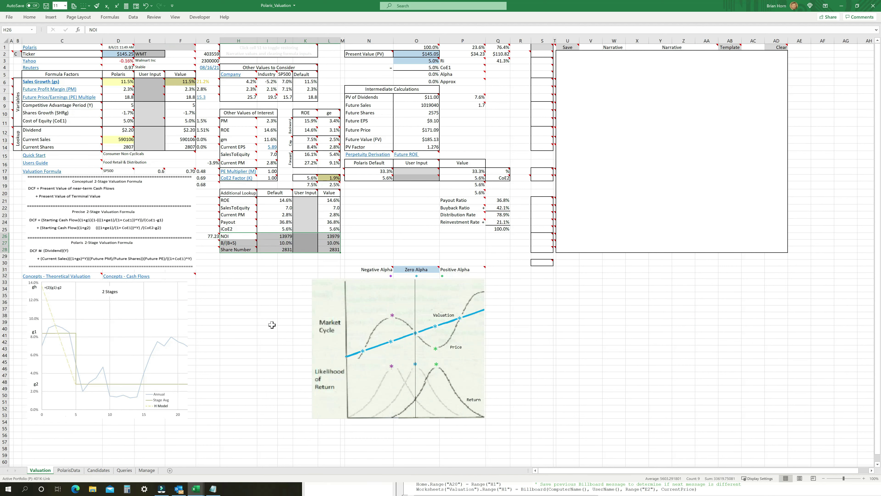
mouse_move(233, 240)
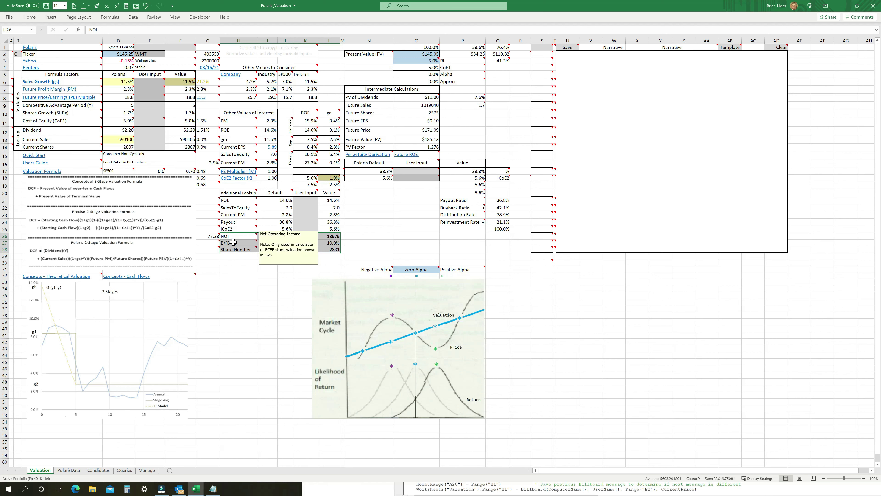
click(233, 242)
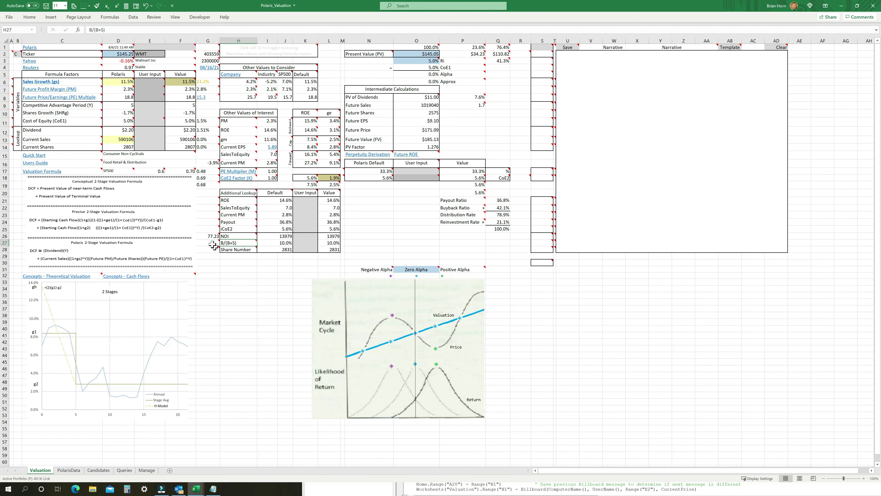
mouse_move(213, 237)
click(63, 471)
drag(380, 40, 840, 63)
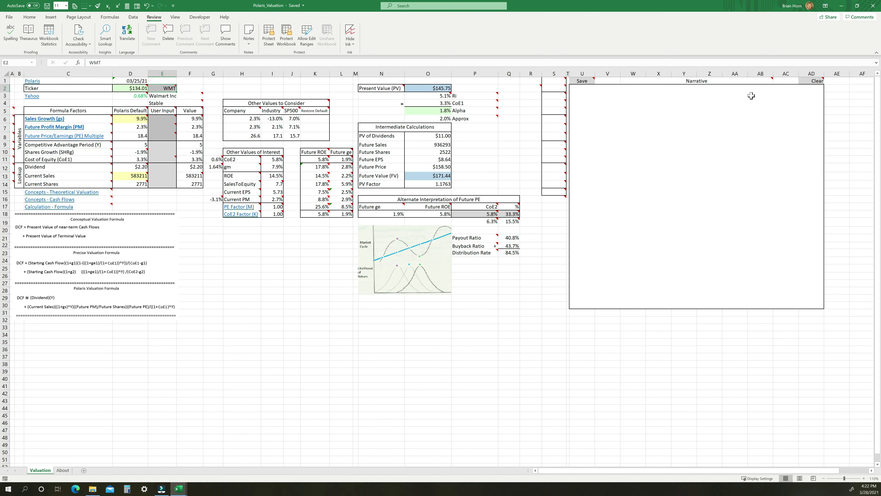
- Open the Investment Plans page on the Polaris website and look across the plans table's price ranges
mouse_move(750, 80)
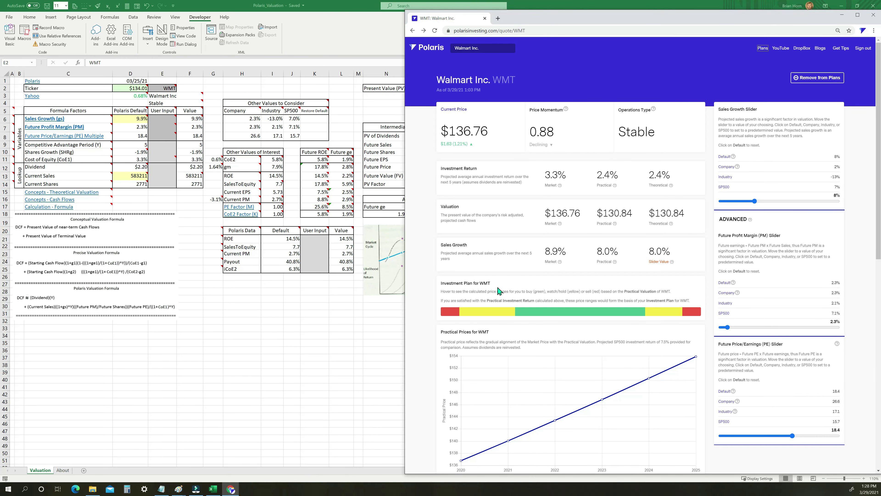
click(760, 51)
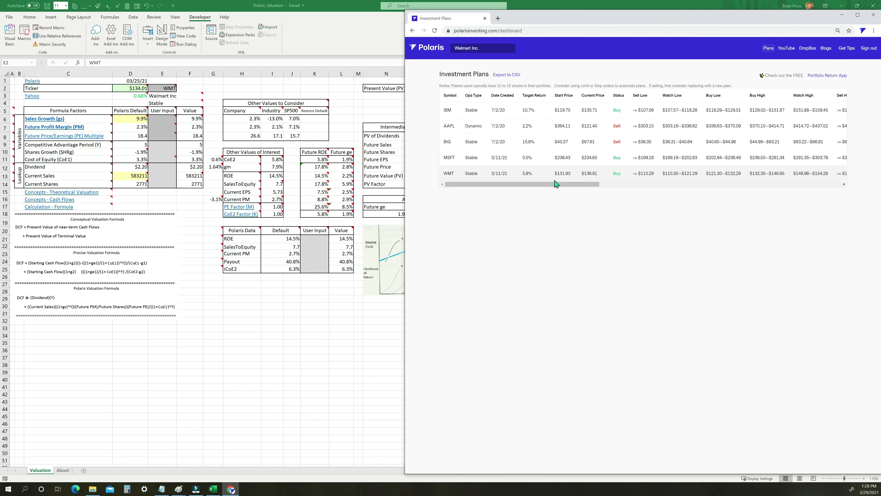
drag(486, 185, 466, 186)
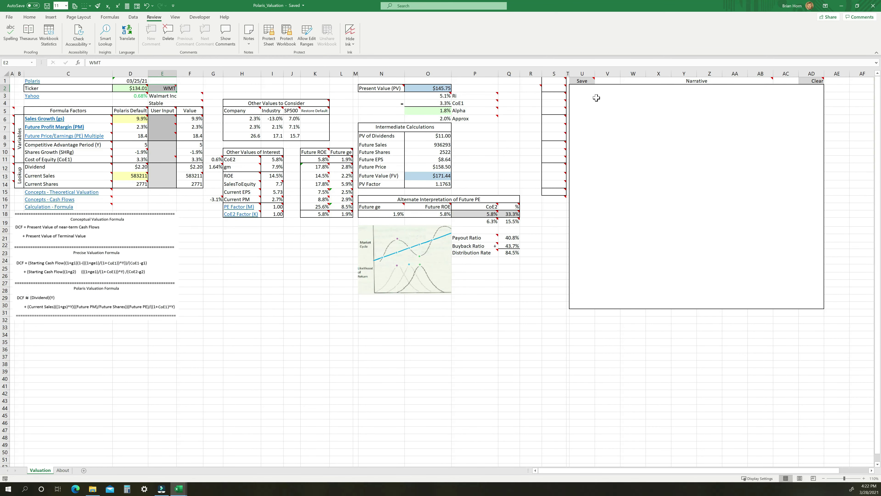
- Select the narrative area on the Valuation sheet and unhide the Narratives worksheet
click(596, 98)
click(599, 100)
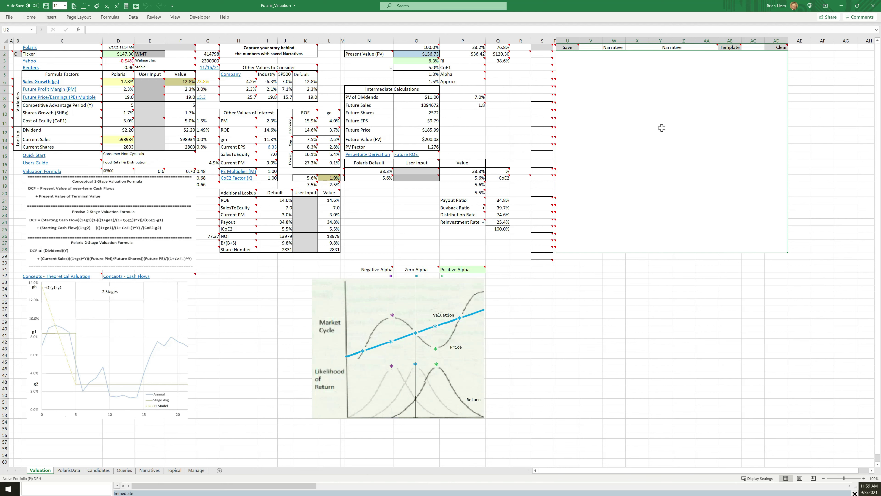
mouse_move(732, 48)
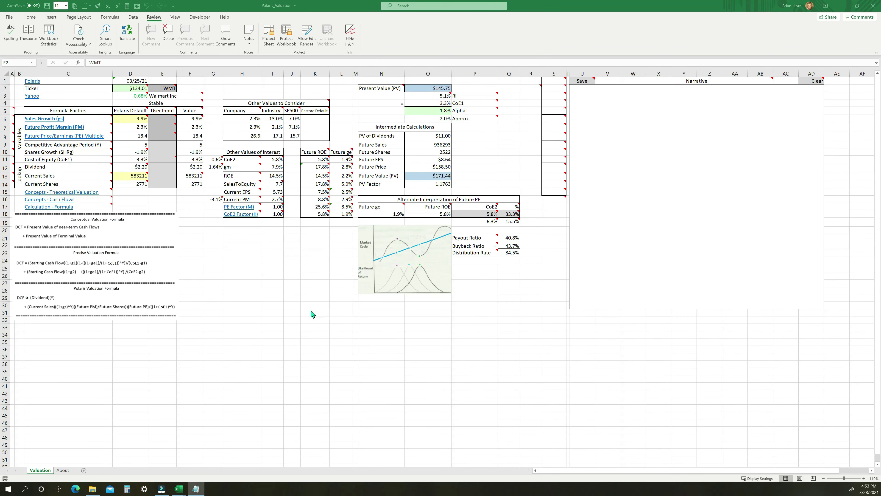
right_click(44, 471)
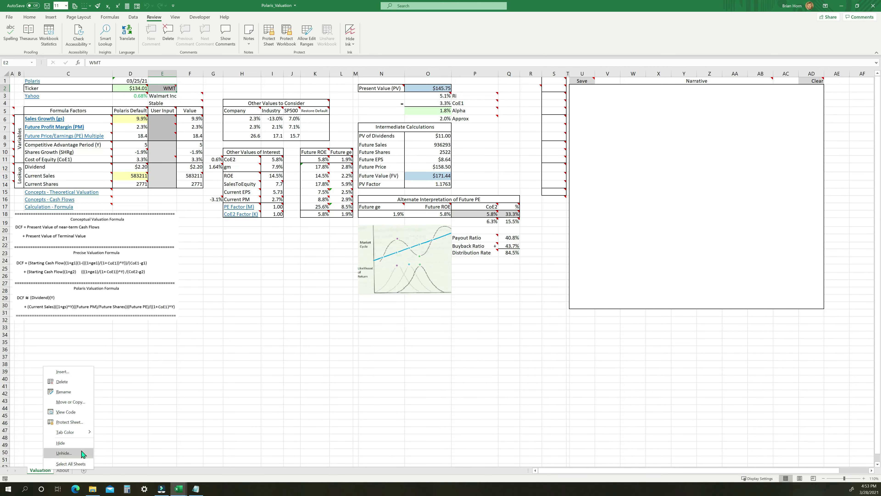
click(68, 455)
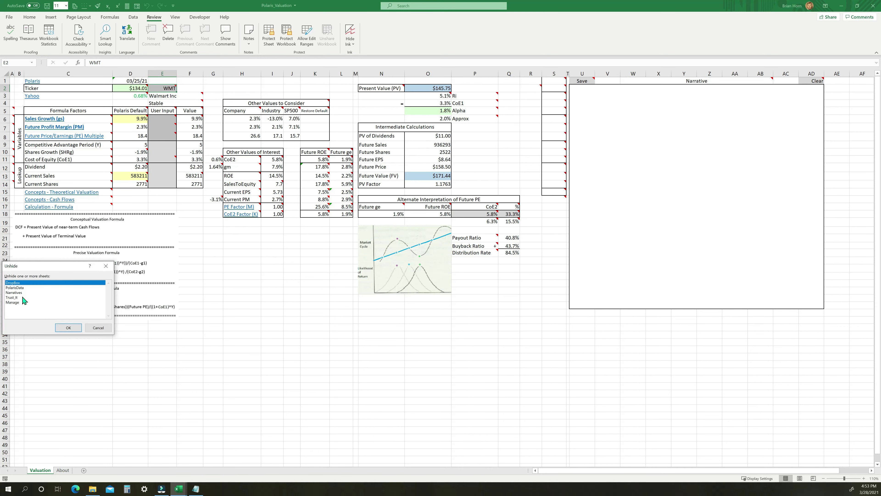
click(16, 292)
click(69, 328)
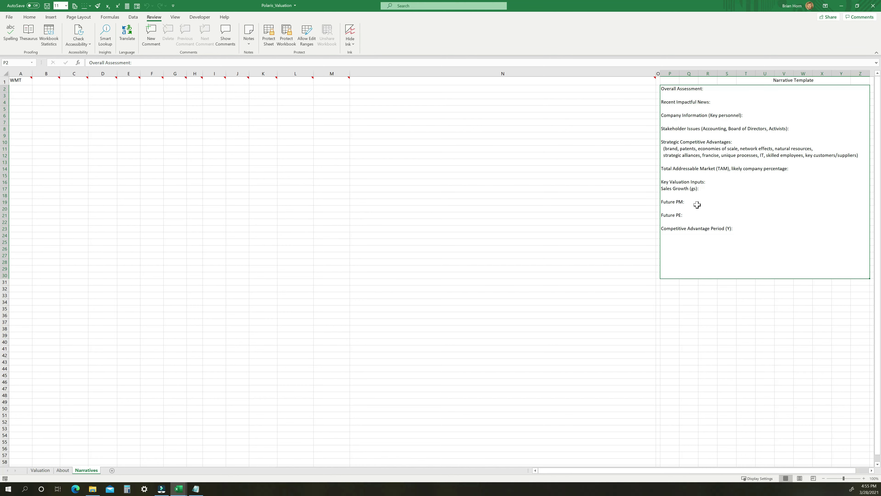
- Copy the narrative template text from the Narratives sheet into WMT's narrative cell U2 on the Valuation sheet and save the narrative
double_click(686, 188)
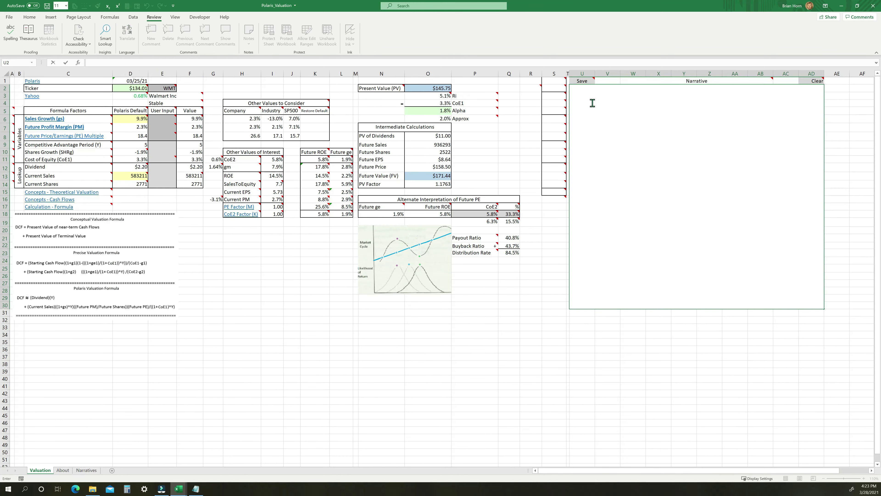
text(Overall Assessment:  Recent Impactful News:  Company Information (Key personnel):  Stakeholder Issues (Accounting, Board of Directors, Activists):  Strategic Competitive Advantages:   (brand, patents, economies of scale, network effects, natural resources,   strategic alliances, francise, unique processes, IT, skilled employees, key customers/suppliers)  Total Addressable Market (TAM), likely company percentage:  Key Valuation Inputs: Sales Growth (gs):  Future PM:  Future PE:  Competitive Advantage Period (Y):)
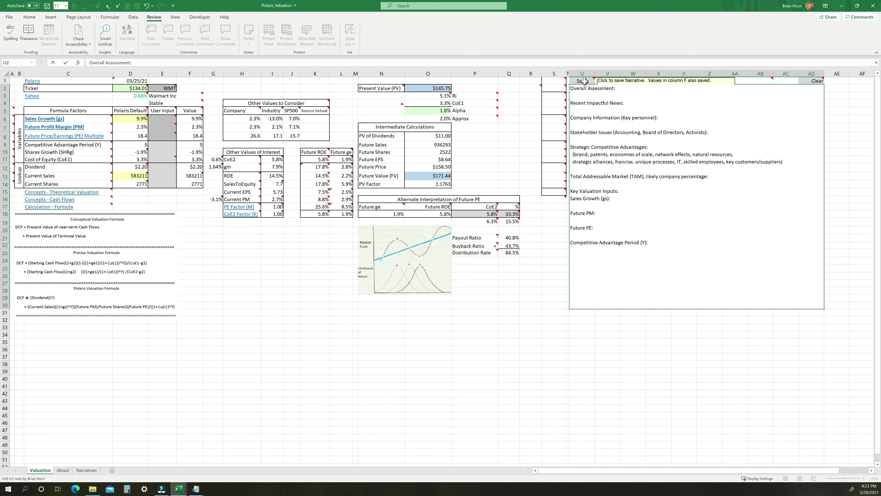
click(584, 81)
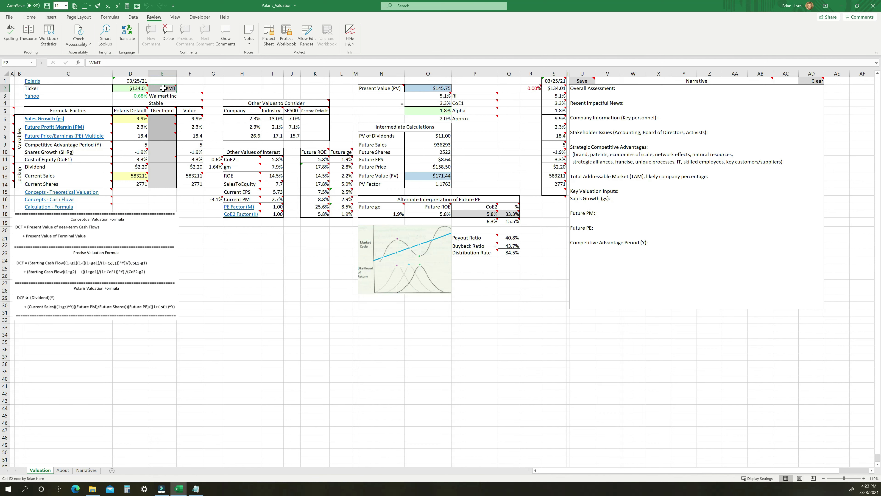
- Switch the ticker in E2 to MSFT and back to WMT to check that the saved narrative reloads
text(MSFT)
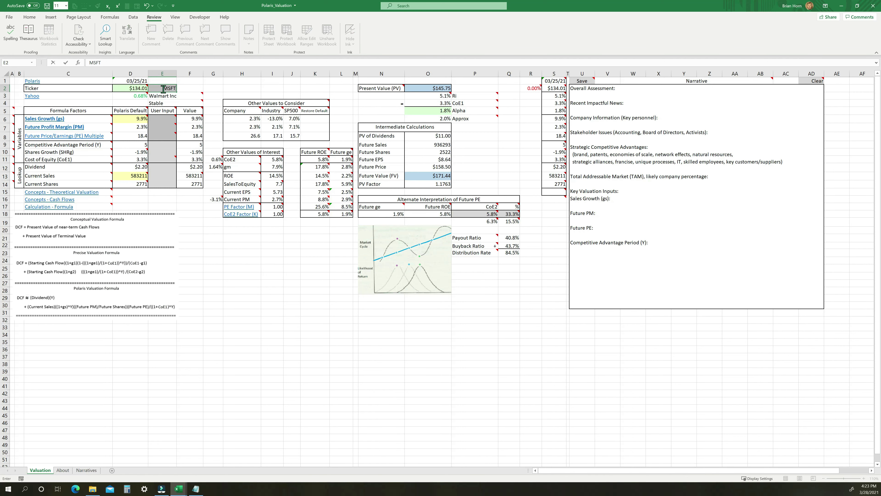
key(Return)
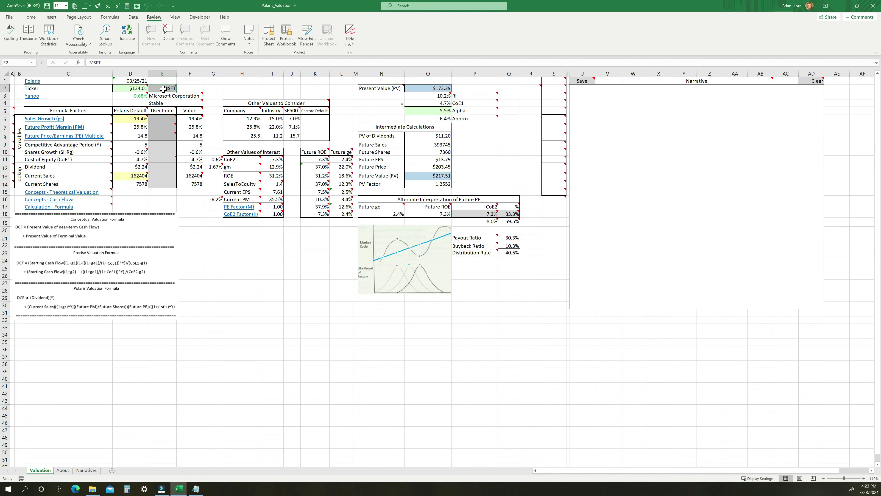
mouse_move(168, 88)
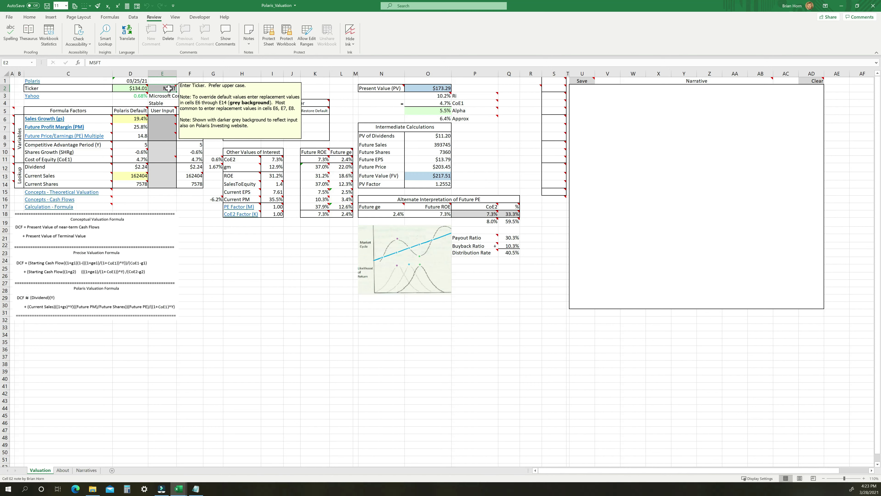
text(WMT)
key(Return)
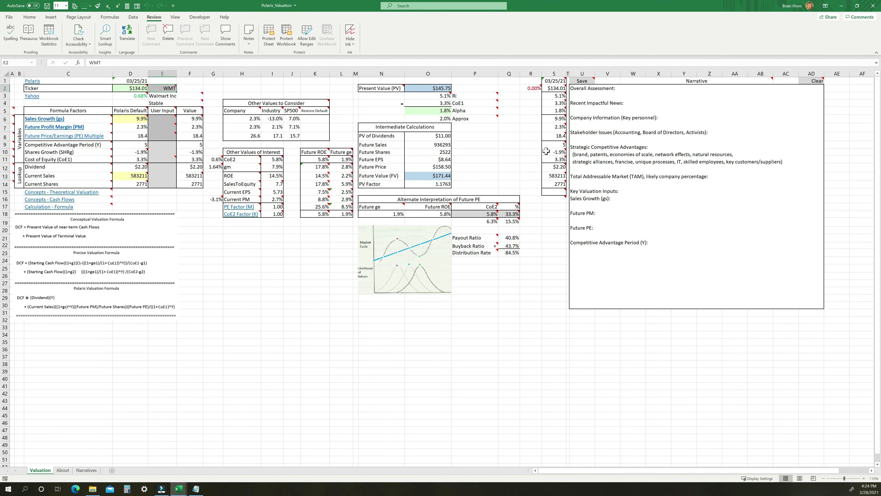
- Load the saved narrative values from column S into the User Input cells E6 to E14
mouse_move(563, 101)
mouse_move(560, 119)
click(560, 119)
click(560, 135)
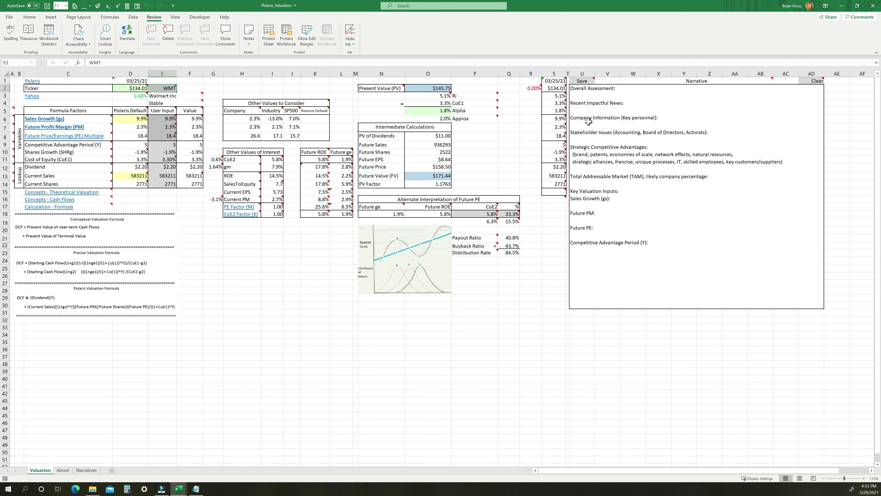
- Clear WMT's saved narrative by deleting all its text and saving it empty, and re-enter WMT as the ticker
double_click(652, 241)
drag(652, 241, 548, 81)
key(Delete)
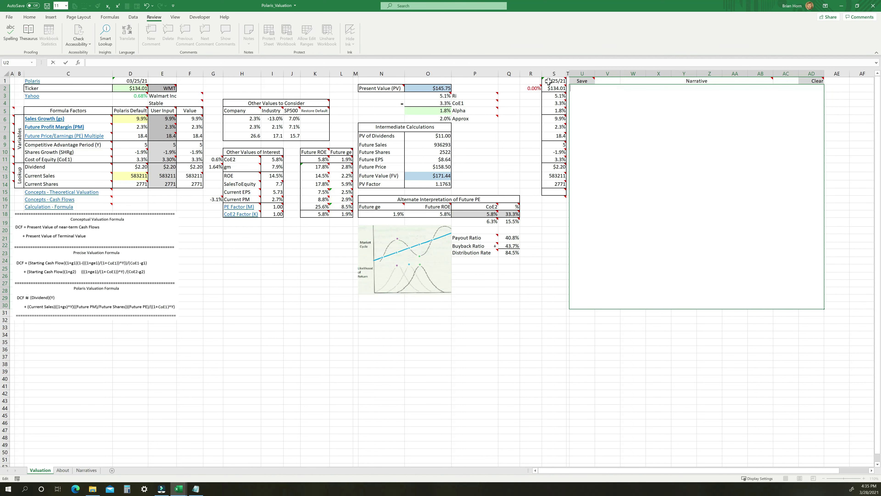
click(585, 80)
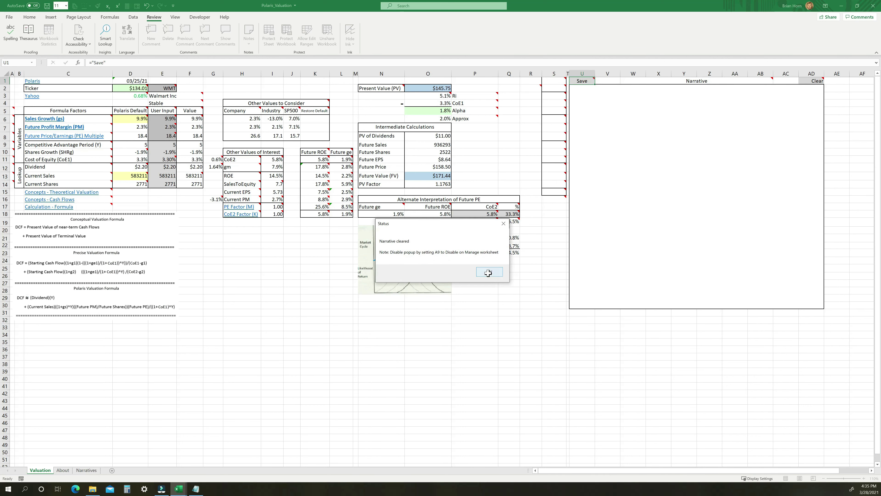
click(490, 274)
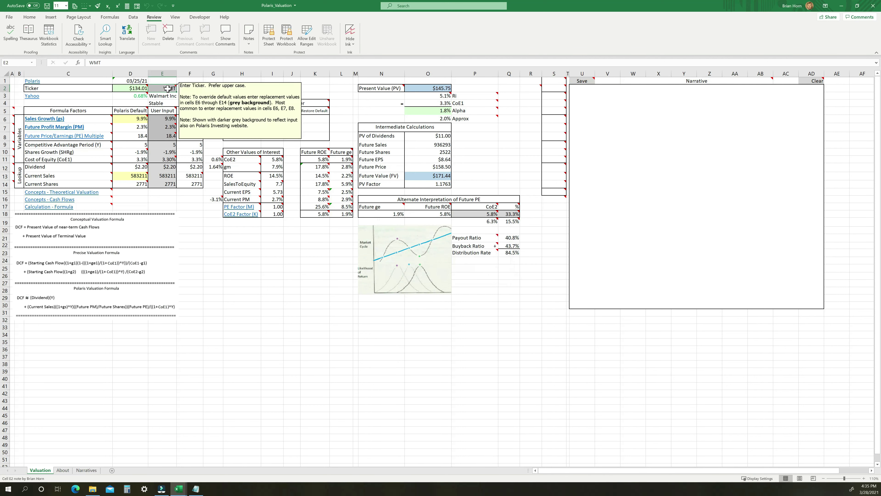
text(WMT)
key(Tab)
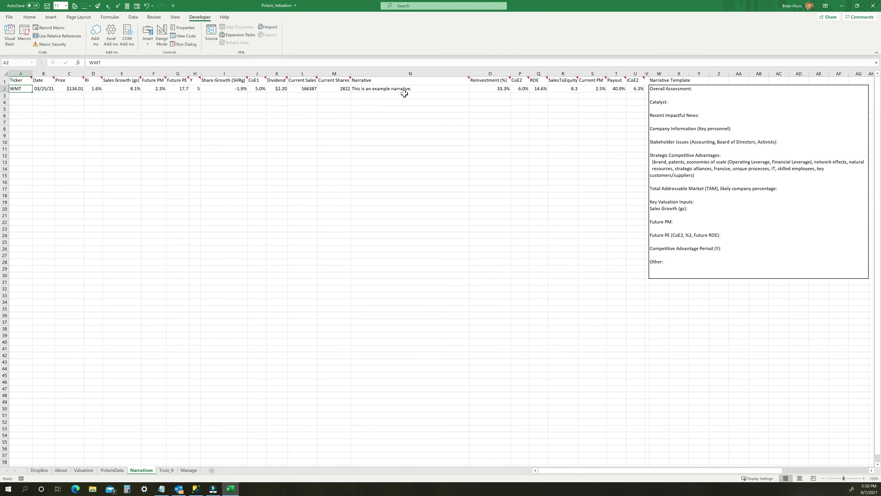
- Examine the Narratives sheet's Narrative column, WMT's example narrative in N2 and the Narrative Template in column W
click(394, 68)
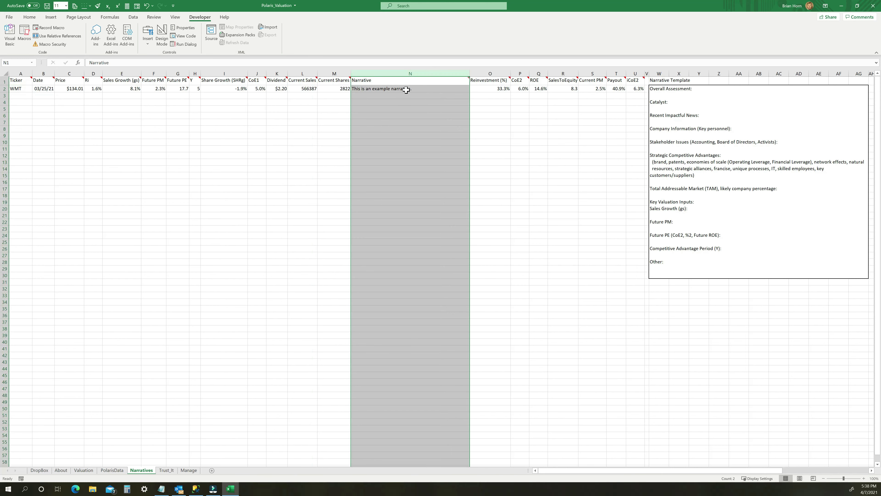
click(406, 89)
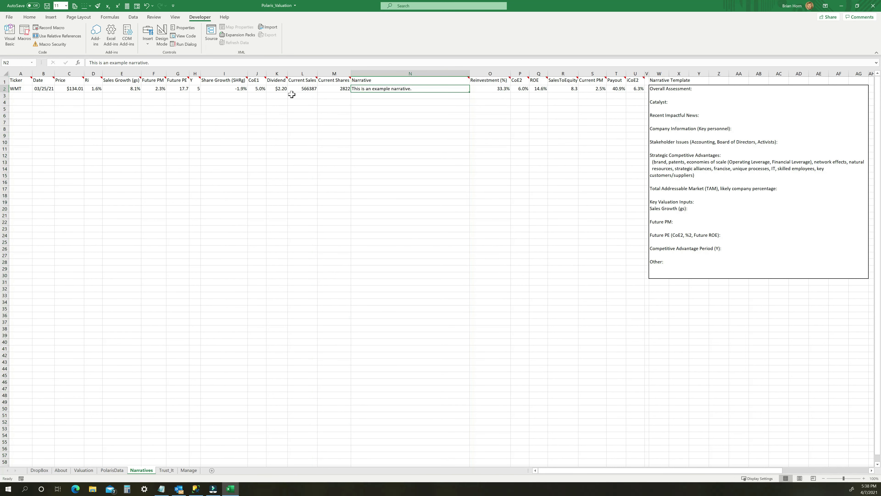
click(660, 73)
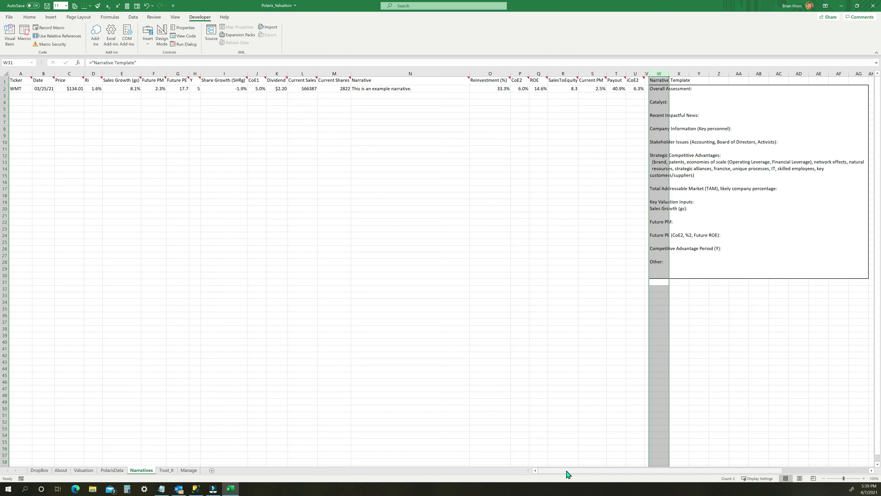
- Examine the default CoE1 and CoE2 columns AI to AR, their Rf1 to Beta1 components, and the saved CoE2 and CoE1 headers
drag(568, 474, 717, 472)
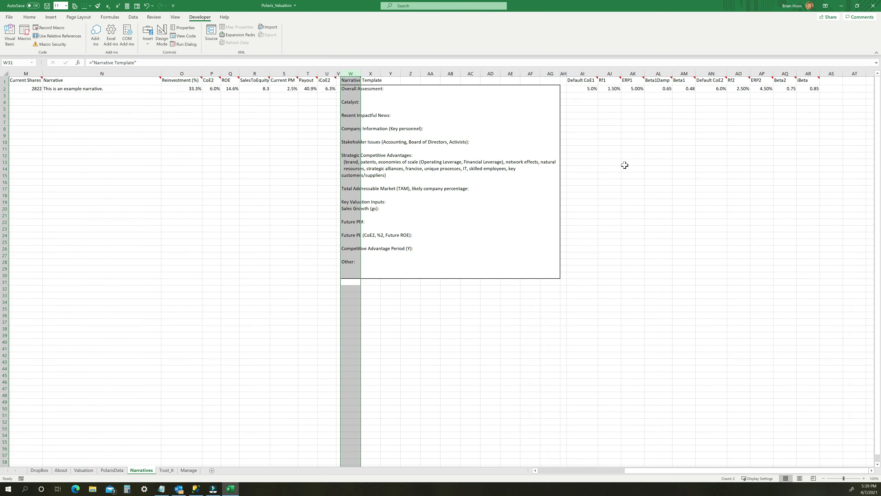
drag(588, 74, 805, 85)
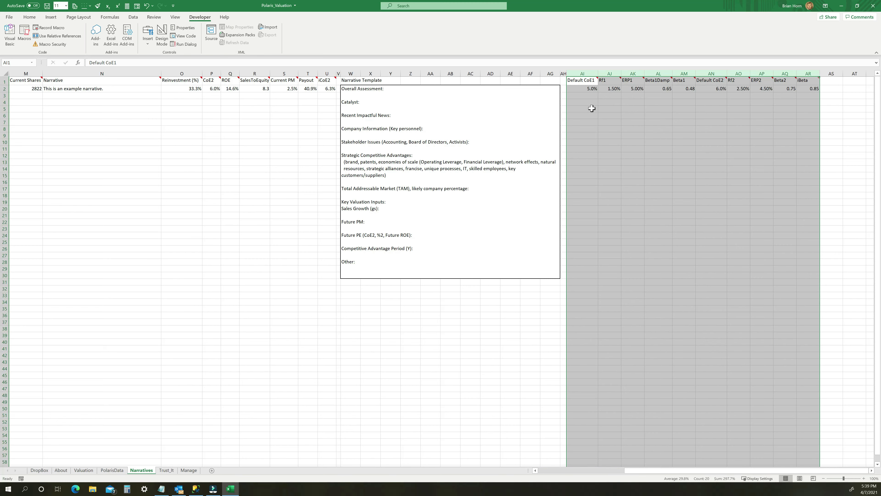
click(588, 81)
click(717, 80)
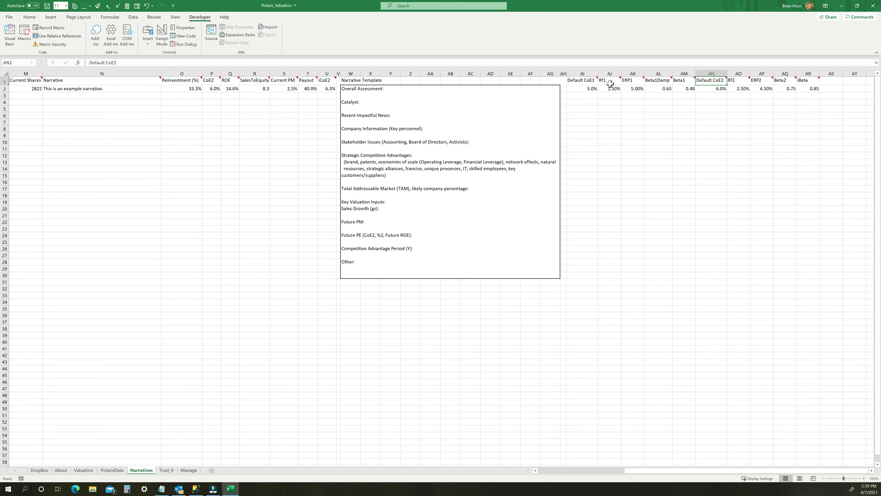
drag(610, 84, 676, 80)
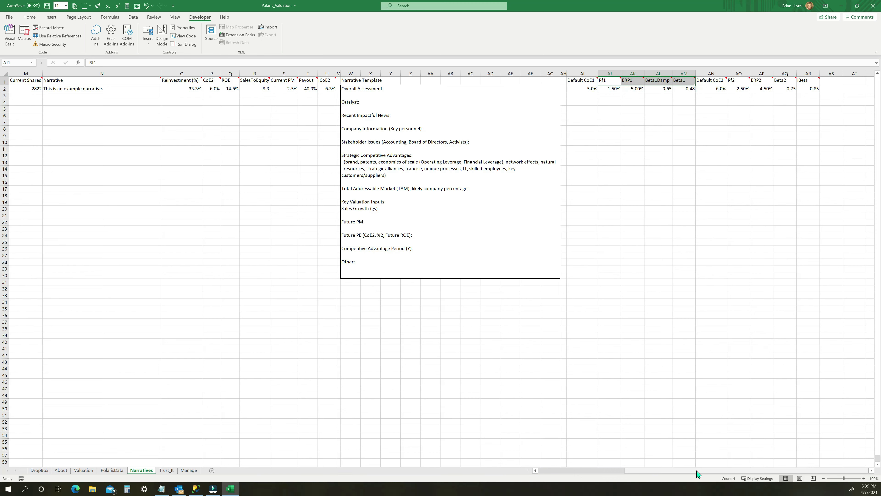
drag(697, 475, 534, 471)
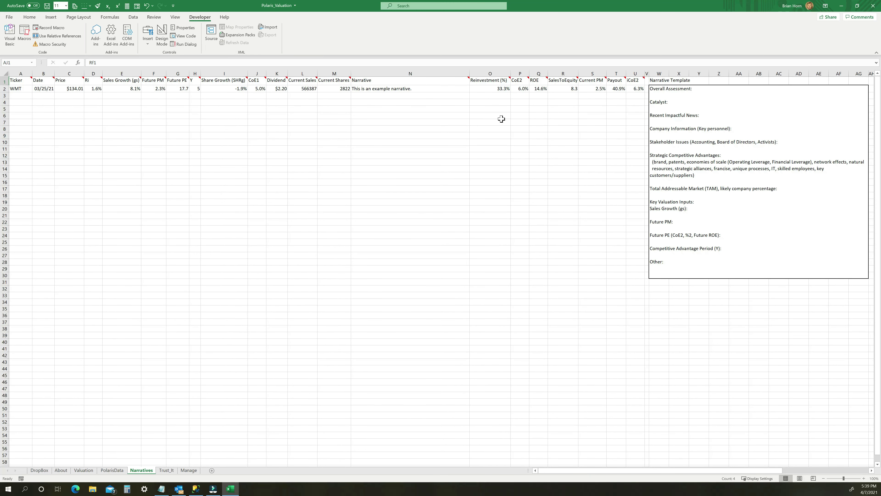
click(517, 83)
click(254, 82)
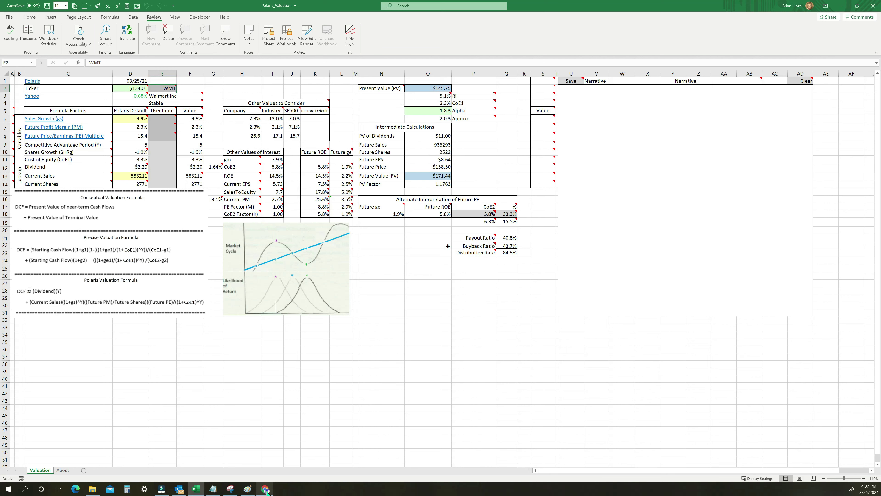
- Switch to Chrome and review Walmart's Polaris quote page down to its Company Information section, returning to the summary at the start
mouse_move(172, 98)
click(265, 489)
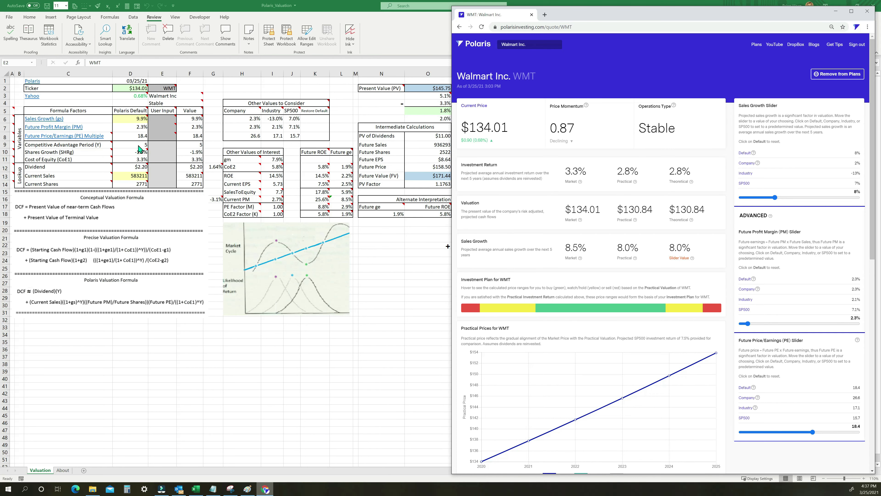
drag(875, 207, 809, 423)
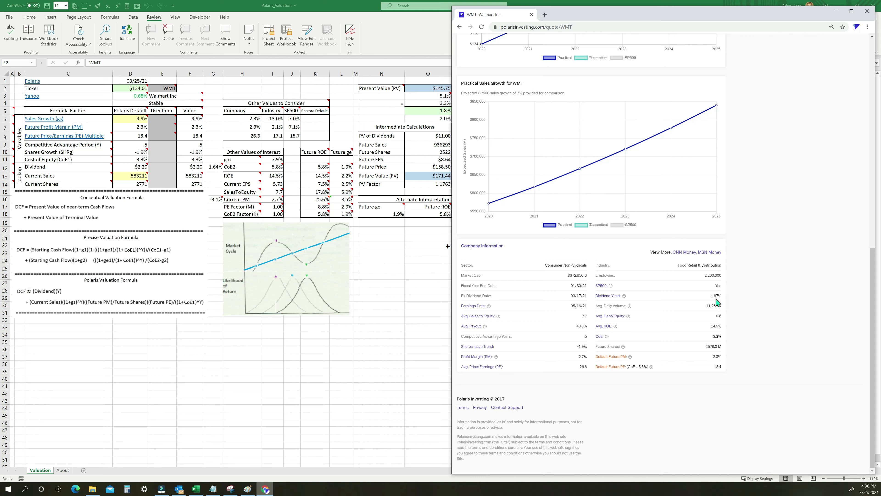
mouse_move(489, 204)
drag(875, 319, 873, 101)
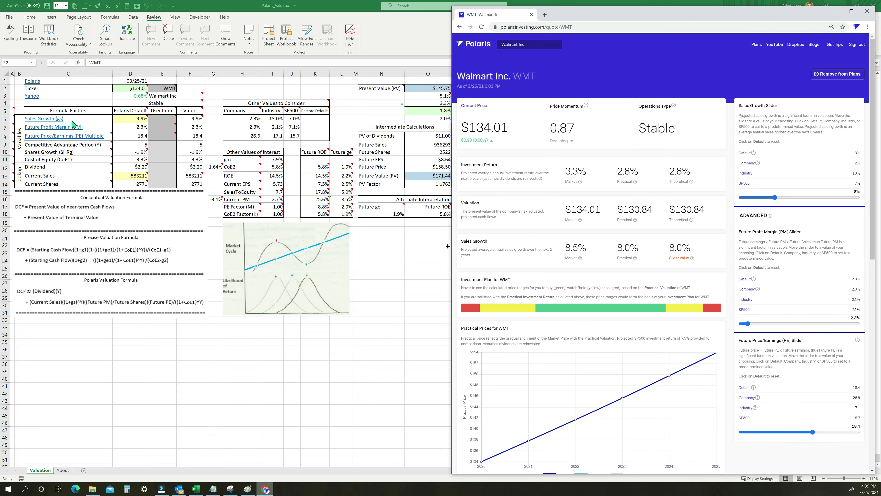
- In the Excel valuation sheet, enter 8% as the user input for Sales Growth (gs)
click(161, 118)
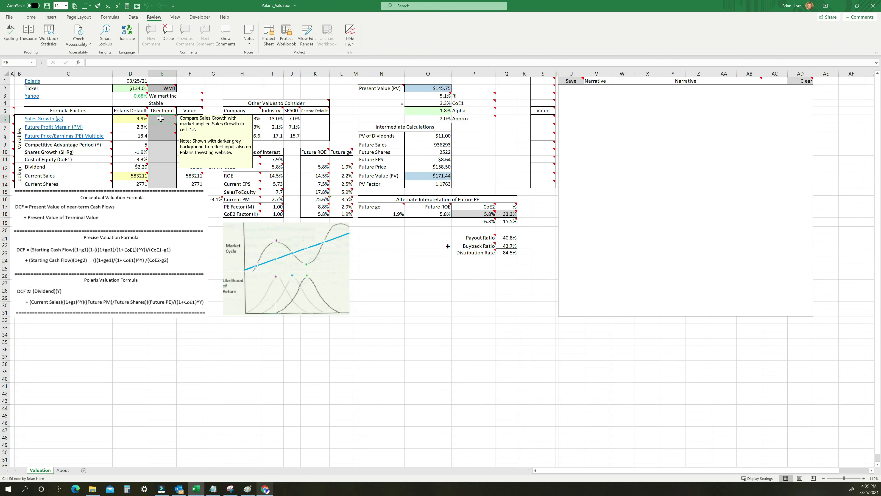
text(8)
key(Return)
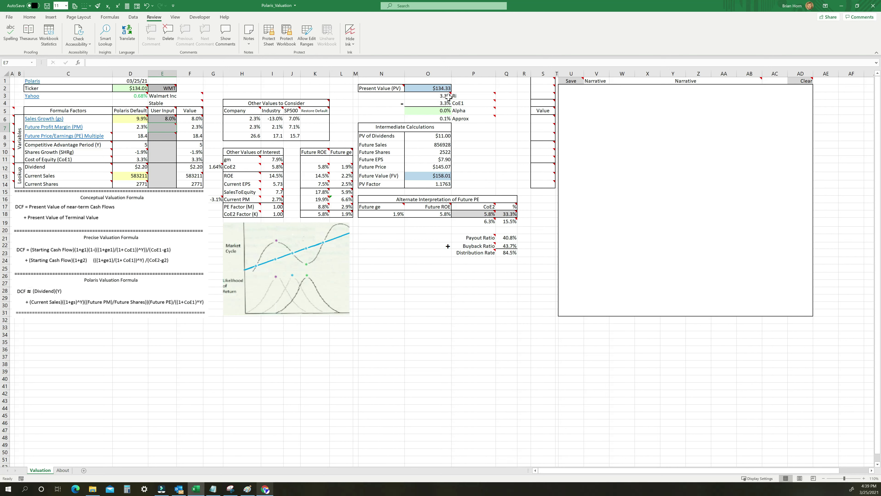
- Switch to Chrome and compare Walmart's valuation and Company Information on the Polaris page with the spreadsheet
click(265, 489)
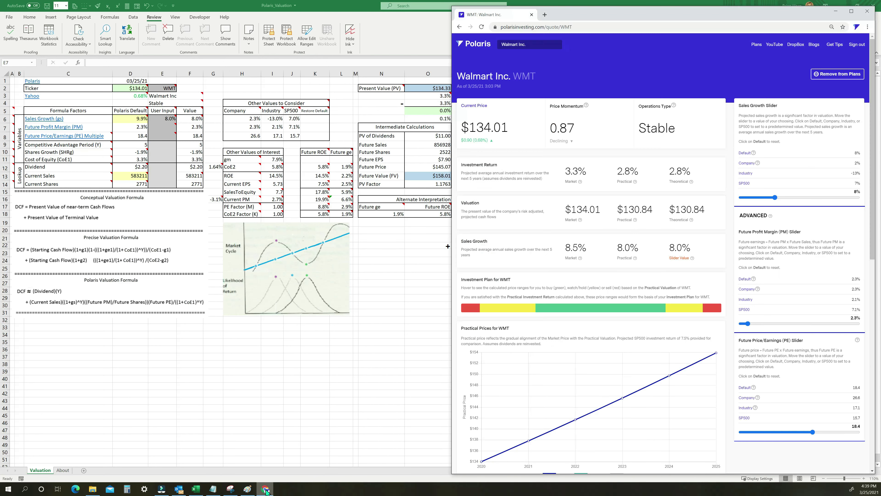
mouse_move(692, 222)
drag(873, 238, 868, 413)
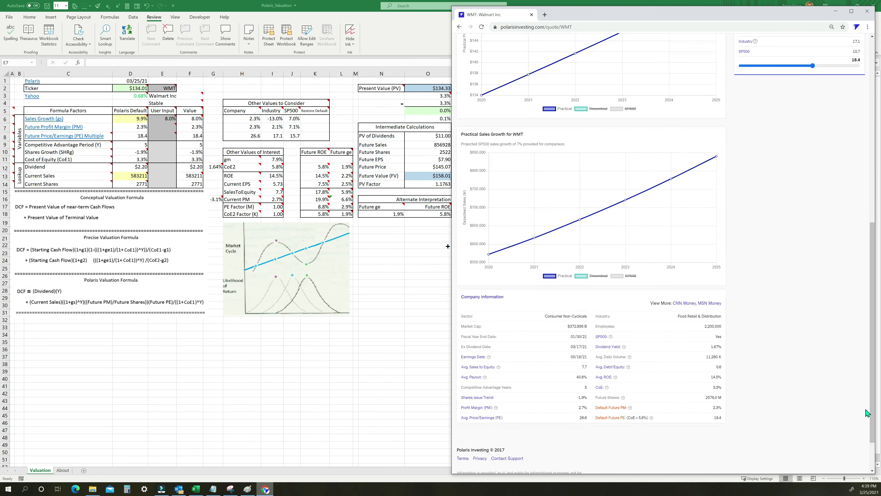
mouse_move(488, 255)
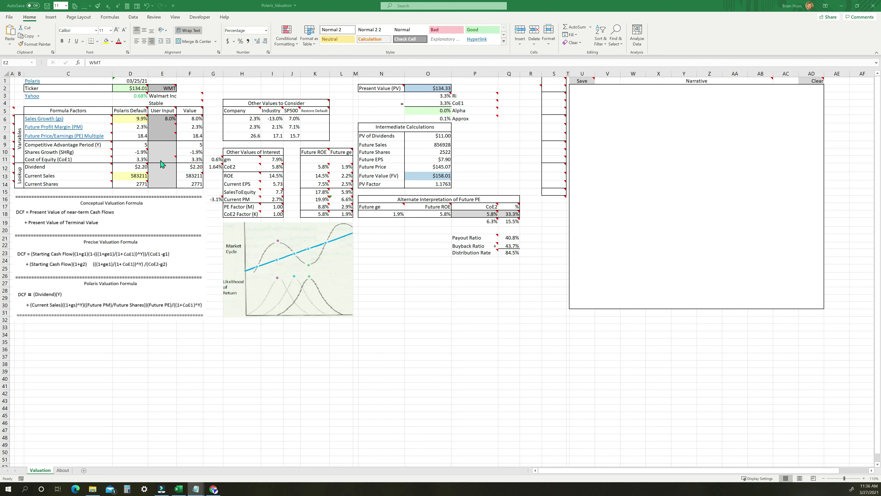
- In the Excel valuation sheet, enter 572000 as the user input for Current Sales
click(159, 175)
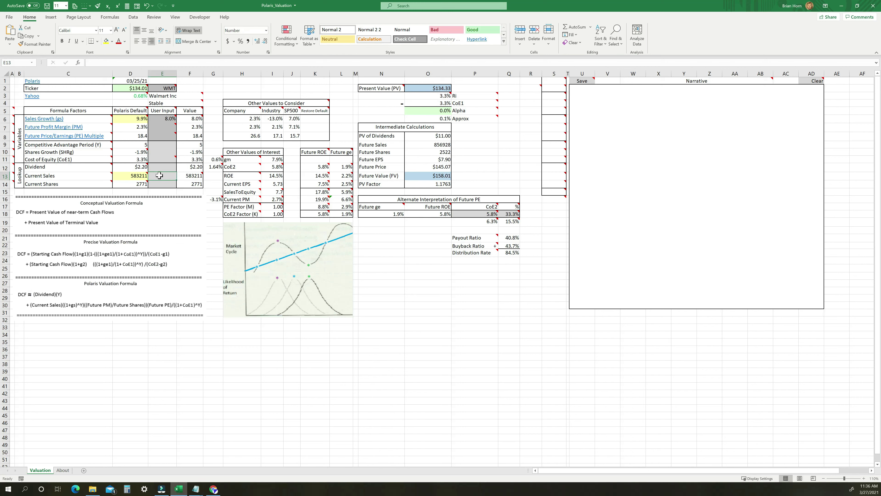
text(572000)
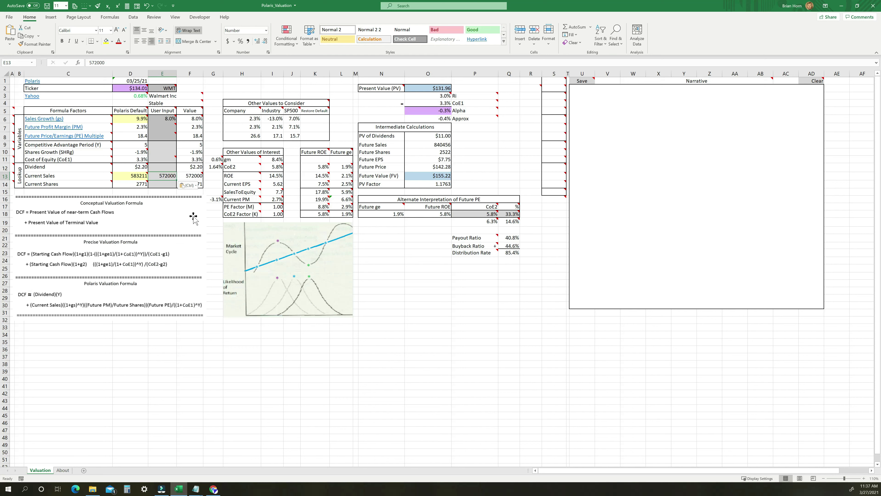
mouse_move(425, 93)
mouse_move(62, 177)
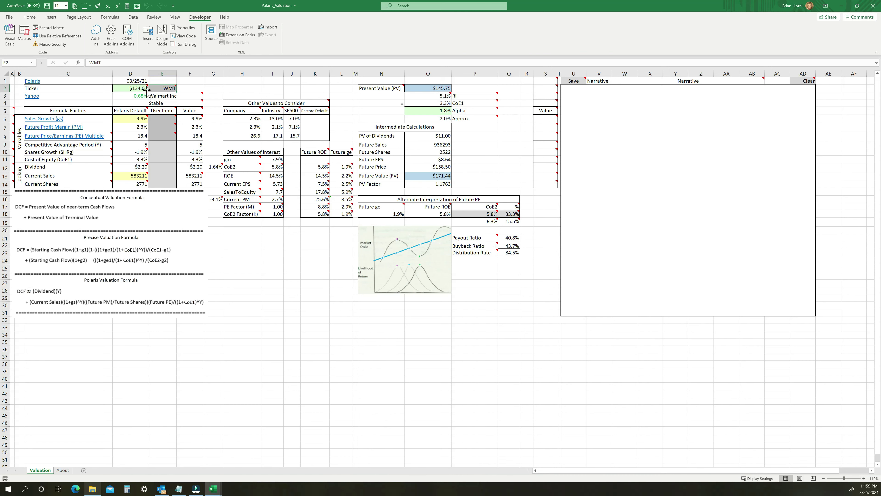
- Inspect the formula behind the theoretical investment return (Ri) in cell O3
mouse_move(143, 89)
mouse_move(458, 106)
mouse_move(457, 96)
click(442, 96)
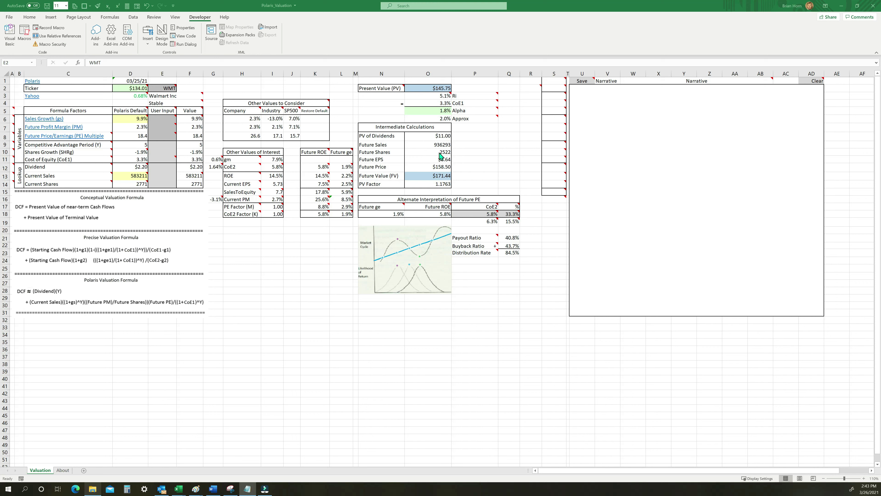
click(440, 97)
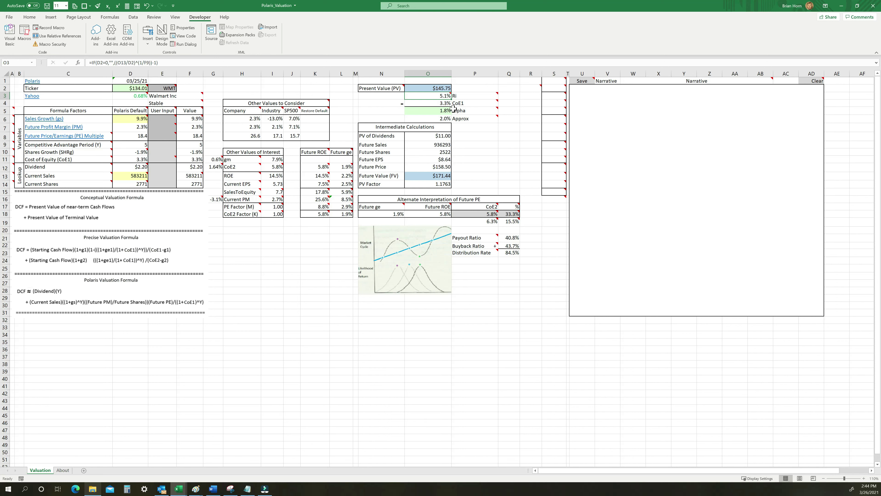
- Read the notes on the Alpha, CoE1 and Approx labels, and examine the Future Value (FV) cell
mouse_move(460, 110)
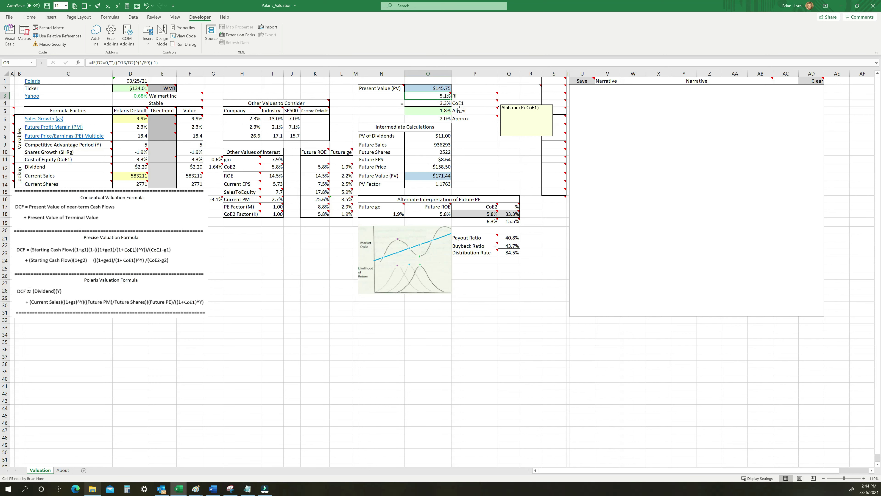
mouse_move(444, 96)
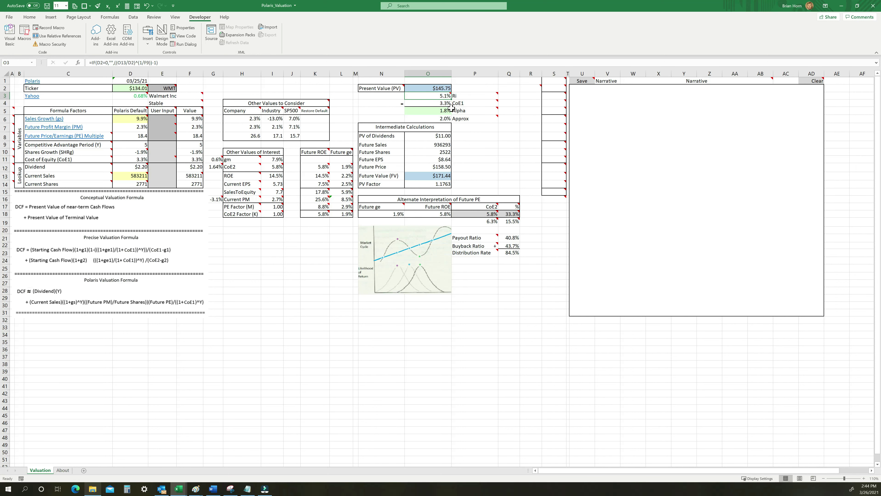
click(465, 112)
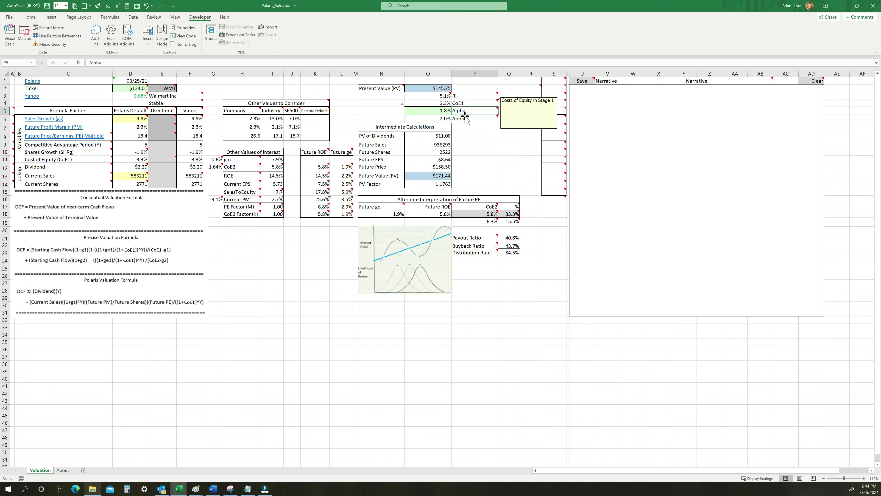
mouse_move(465, 119)
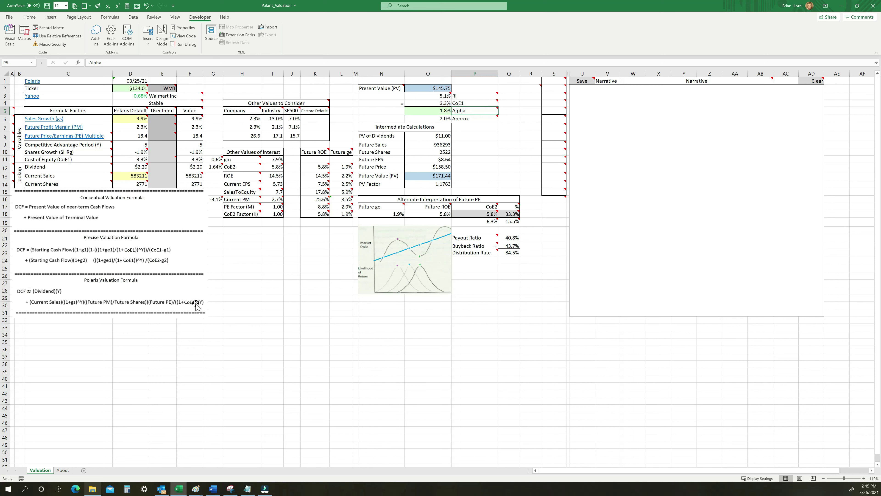
click(442, 178)
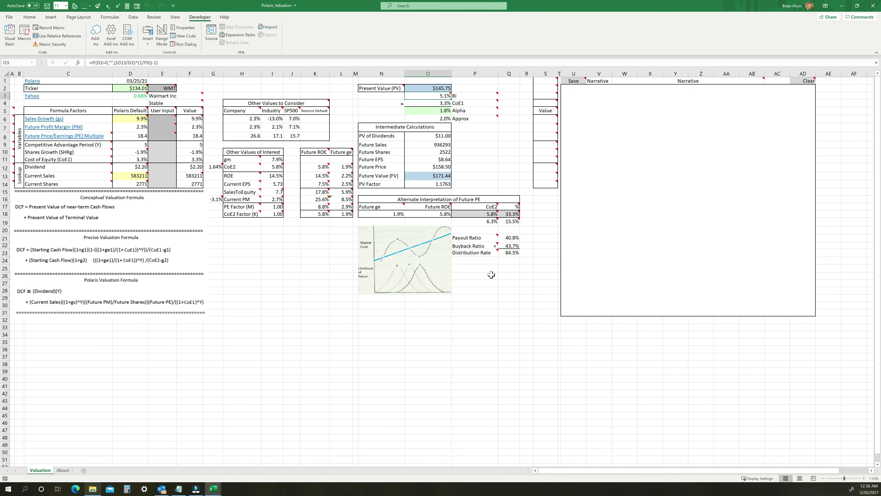
- Examine how Walmart's price relates to Ri, CoE1, Alpha and Approx, reading the notes on their labels
mouse_move(464, 103)
mouse_move(461, 117)
mouse_move(458, 113)
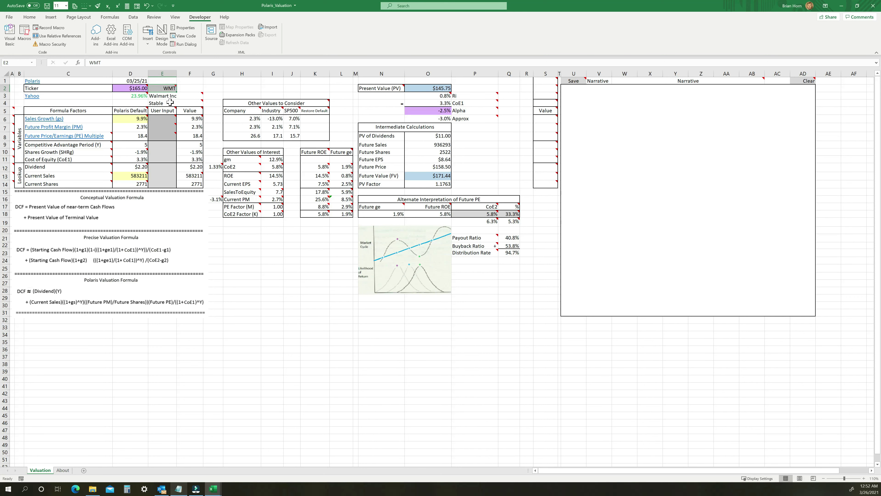
mouse_move(162, 94)
mouse_move(439, 94)
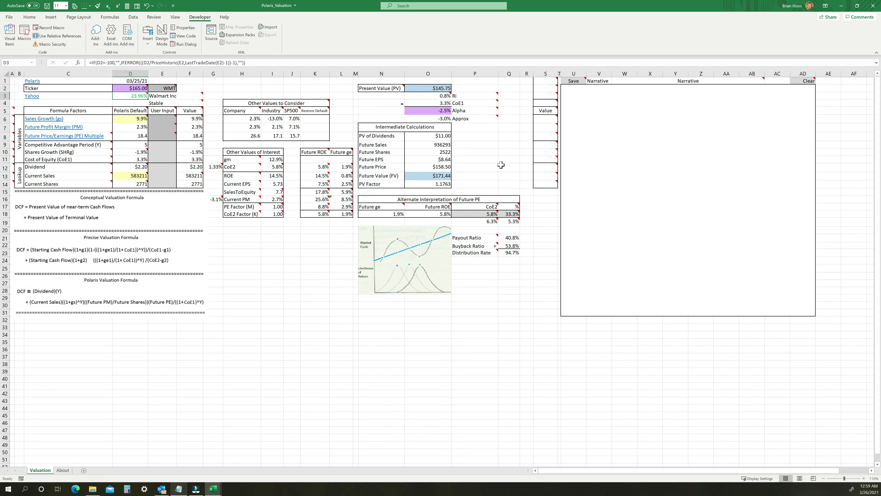
mouse_move(457, 97)
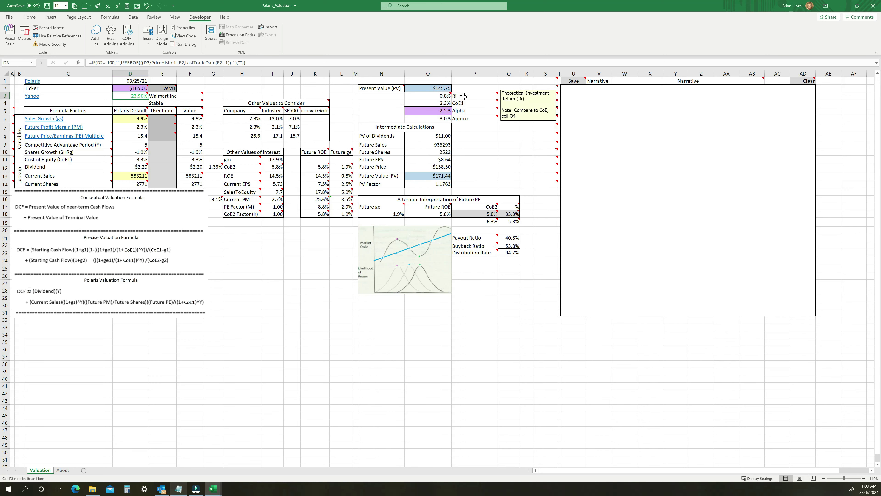
mouse_move(464, 103)
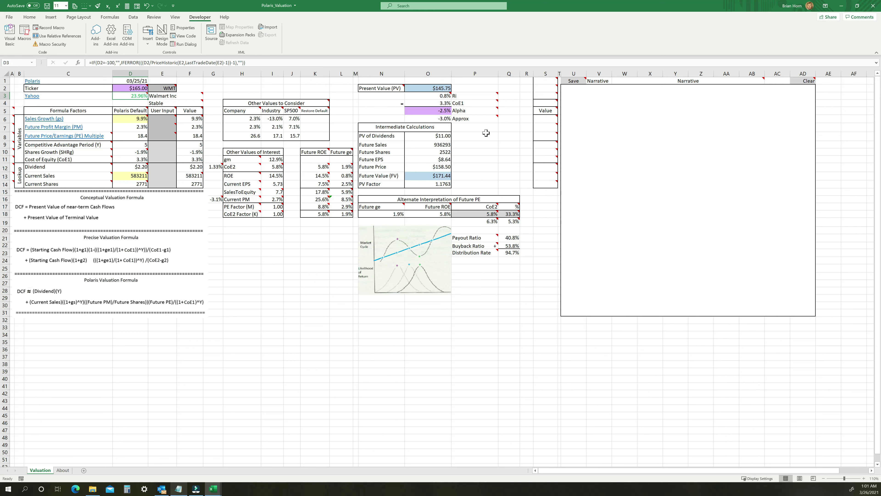
mouse_move(485, 118)
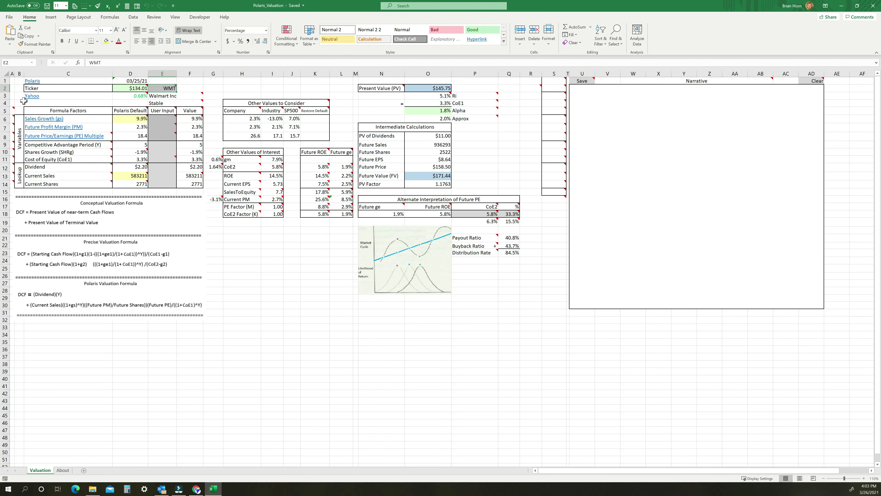
- Look over the formula factors table, open the Sales Growth (gs) link and review the analyst sales forecasts for Walmart on CNN Business
drag(20, 101, 185, 171)
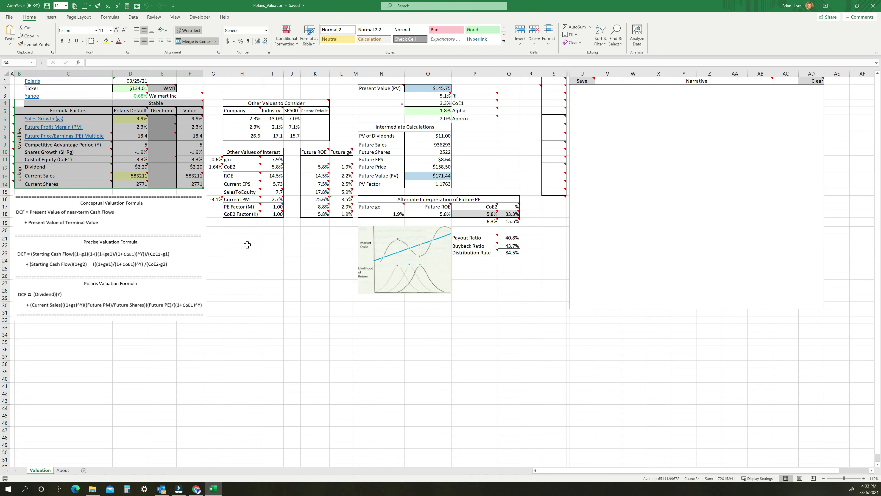
click(160, 118)
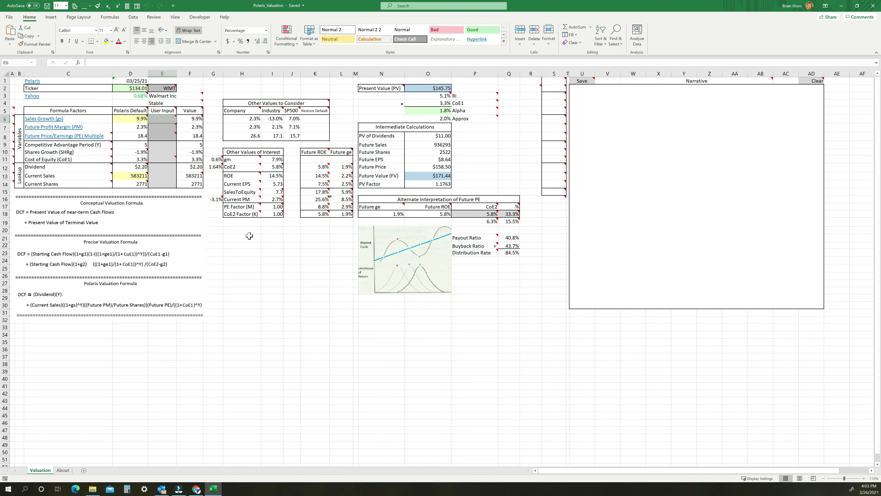
click(46, 119)
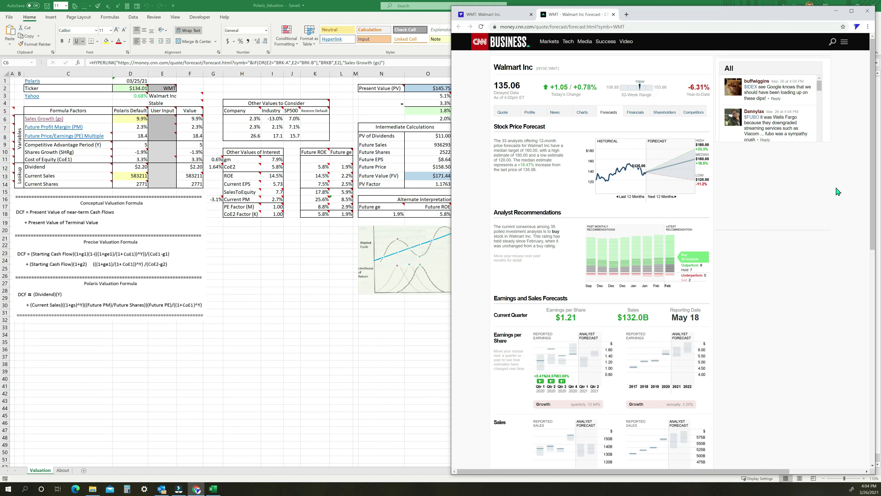
drag(876, 168, 871, 247)
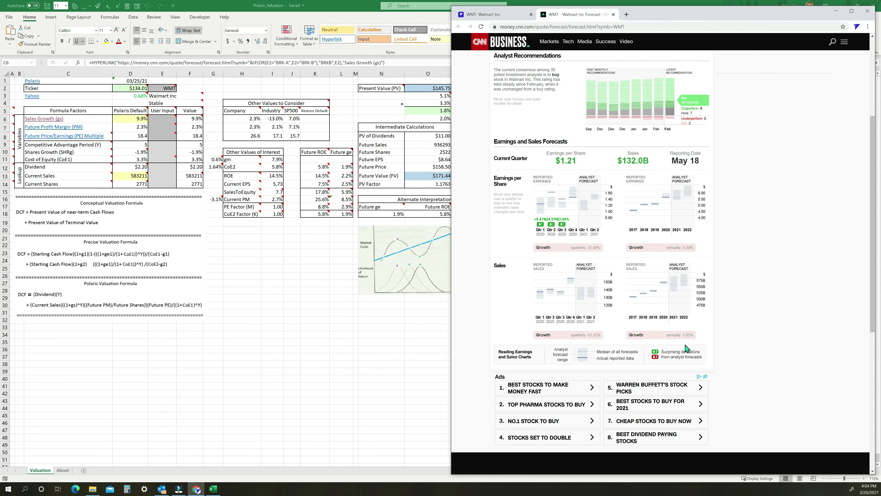
click(837, 14)
- Inspect the formula for gm under Other Values of Interest and compare it with the default Sales Growth
click(232, 160)
drag(263, 161, 265, 161)
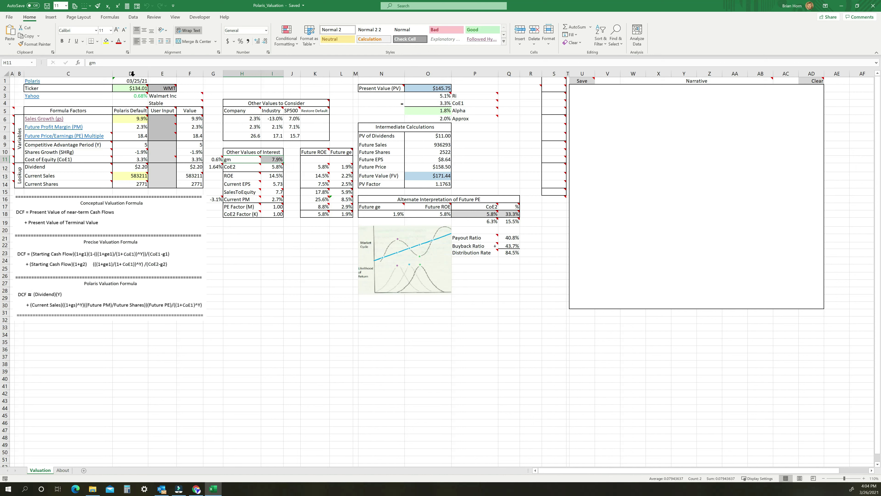
click(275, 159)
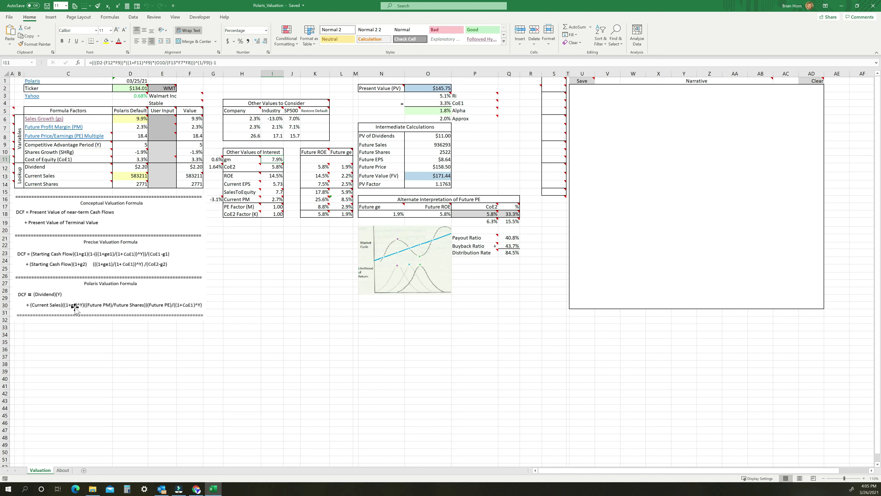
mouse_move(135, 119)
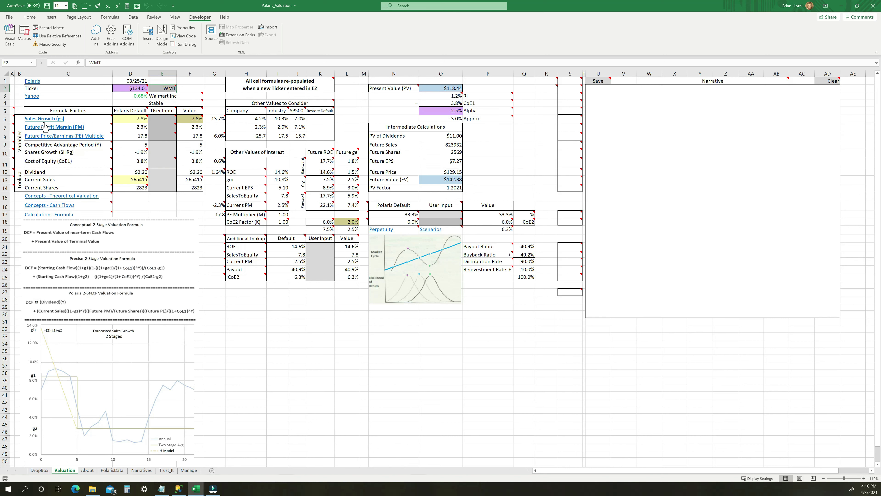
mouse_move(45, 124)
mouse_move(348, 219)
mouse_move(216, 120)
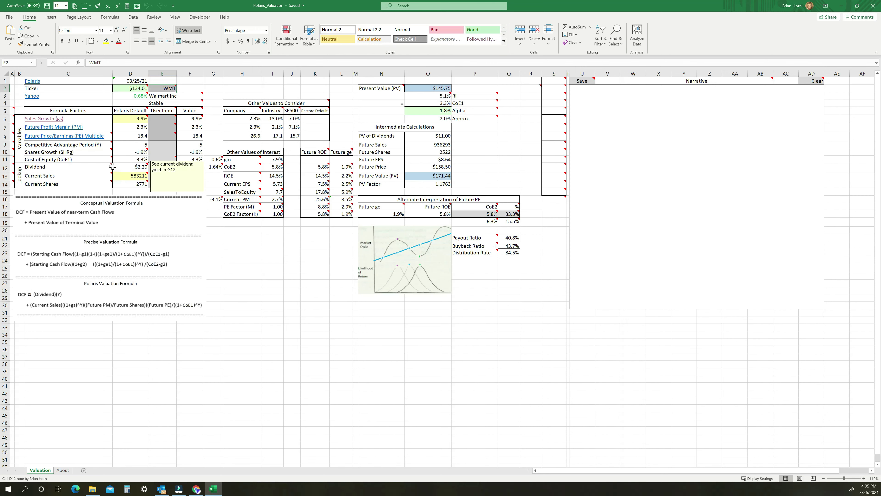
- Open the Future Profit Margin (PM) link for Walmart's key statistics, and read the note on Shares Growth (SHRg)
click(68, 128)
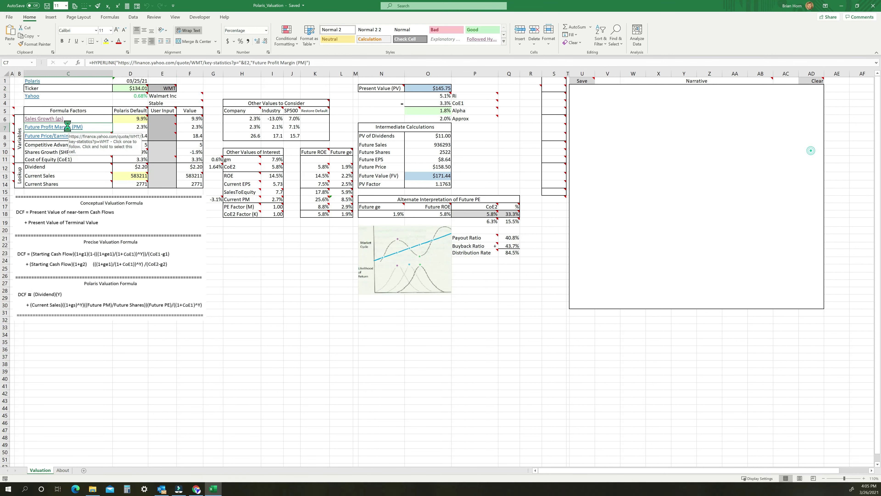
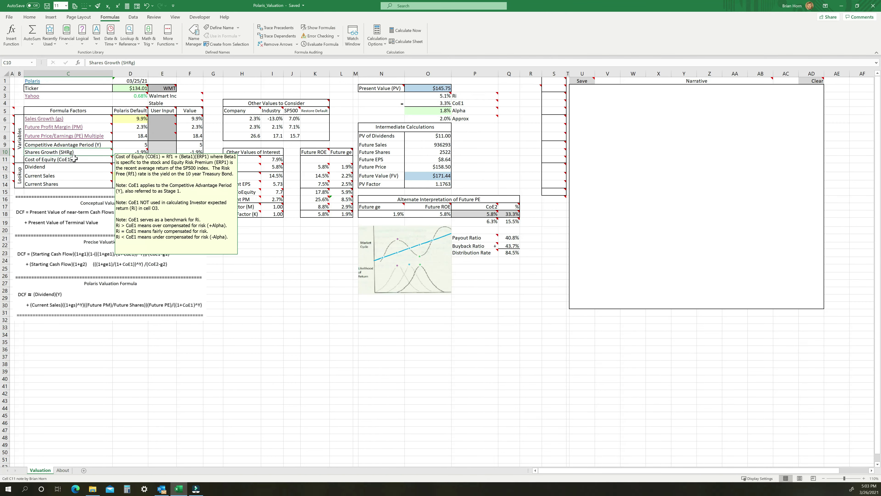
mouse_move(71, 153)
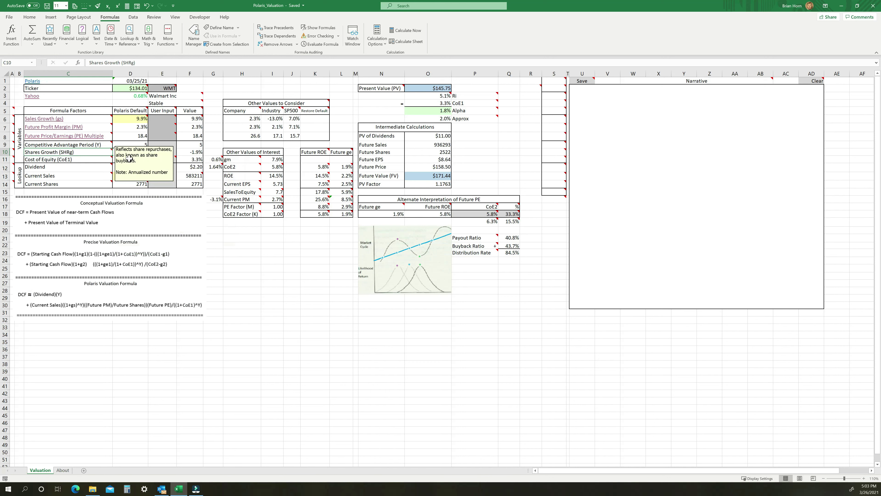
mouse_move(133, 152)
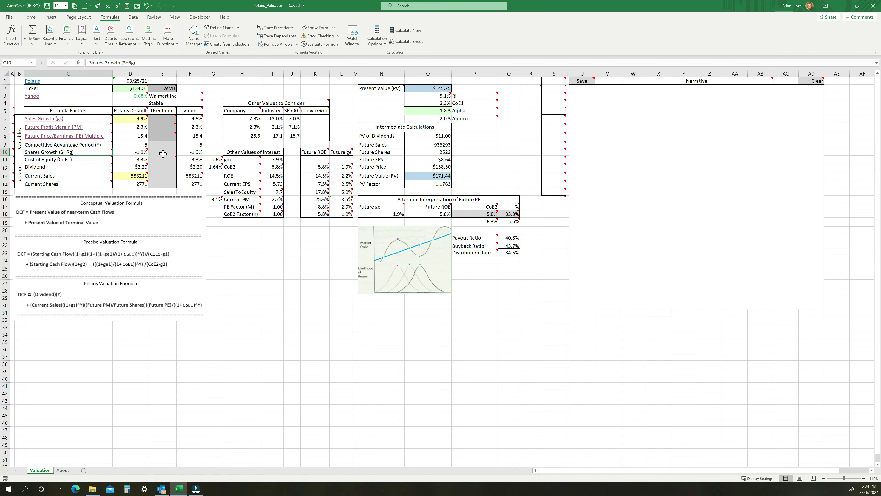
- Read the note on the Rf1 risk-free rate beside Cost of Equity (CoE1) and relate it to the CoE1 user input
key(Down)
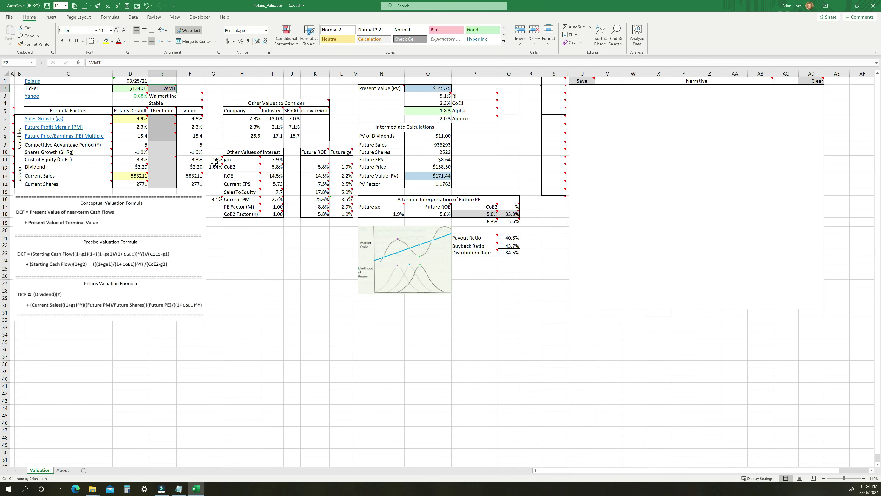
mouse_move(215, 161)
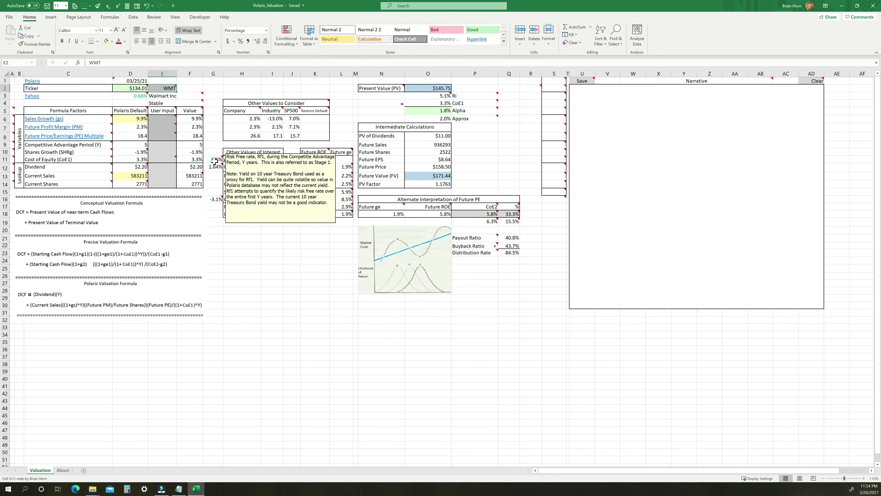
mouse_move(165, 158)
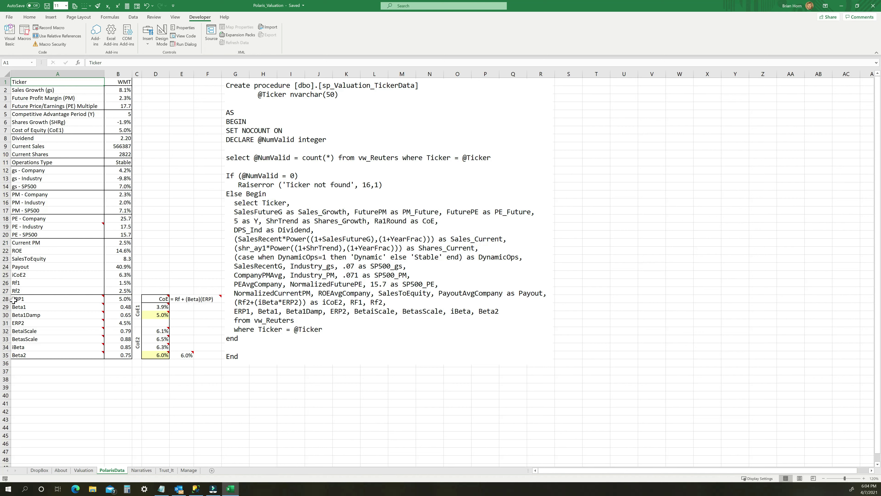
- Highlight the ERP1 to Beta2 rows on the PolarisData sheet and examine the CoE = Rf + (Beta)(ERP) formula beside them
click(6, 299)
drag(6, 299, 7, 355)
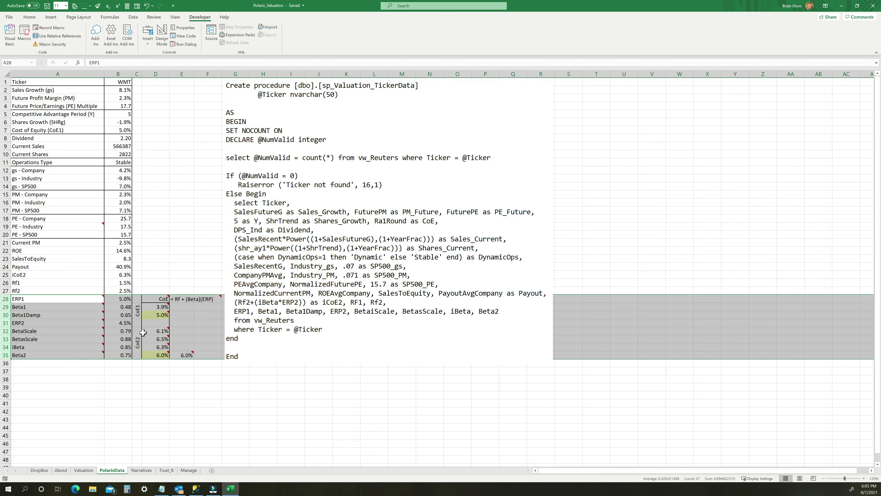
mouse_move(145, 346)
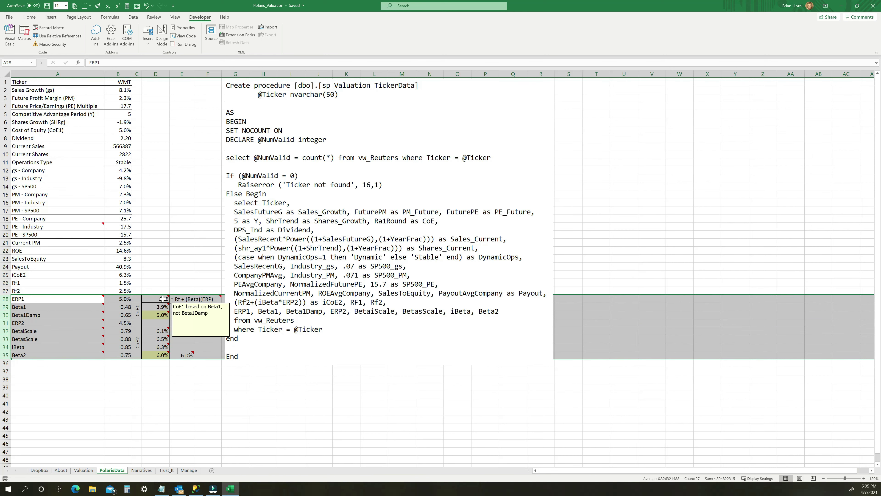
mouse_move(162, 299)
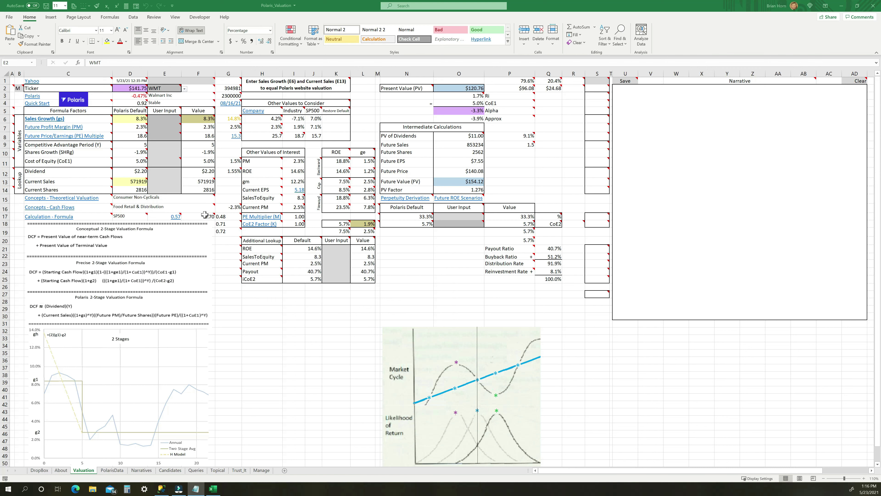
- Compare the company and industry beta values beside the Calculation - Formula row on the Valuation sheet, reading the notes on Beta1, Beta2 and Industry Beta
drag(205, 215, 130, 197)
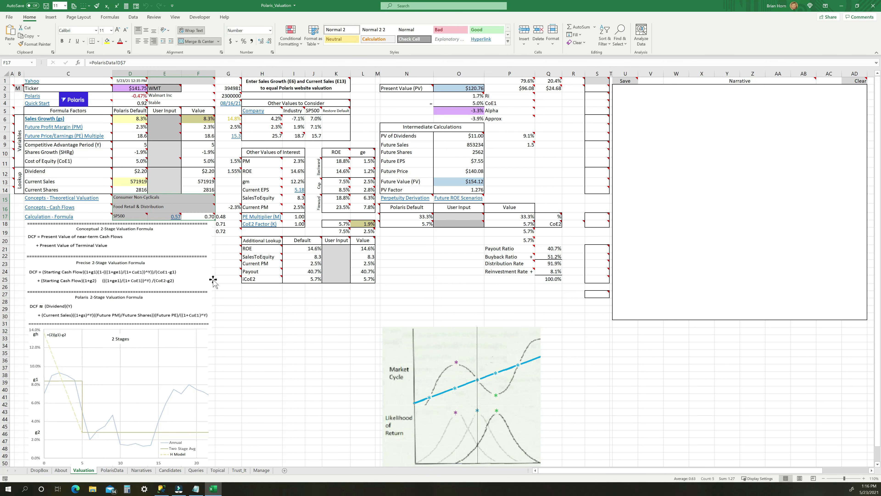
click(225, 217)
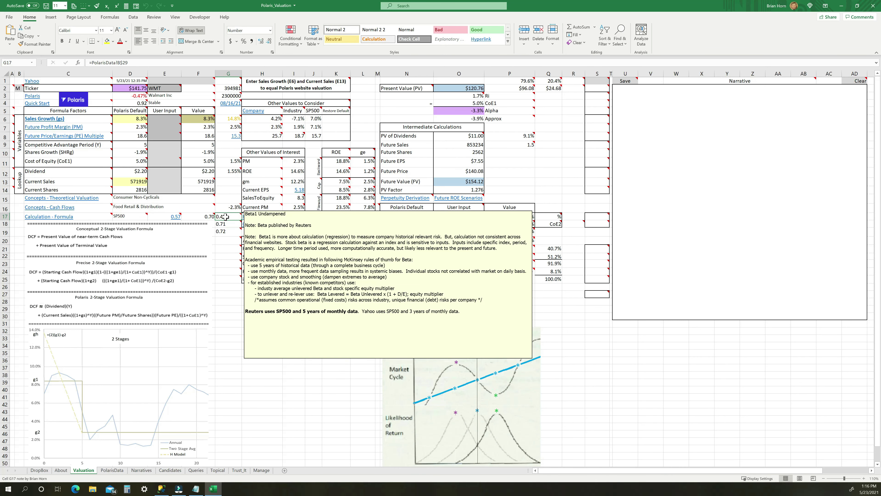
click(234, 224)
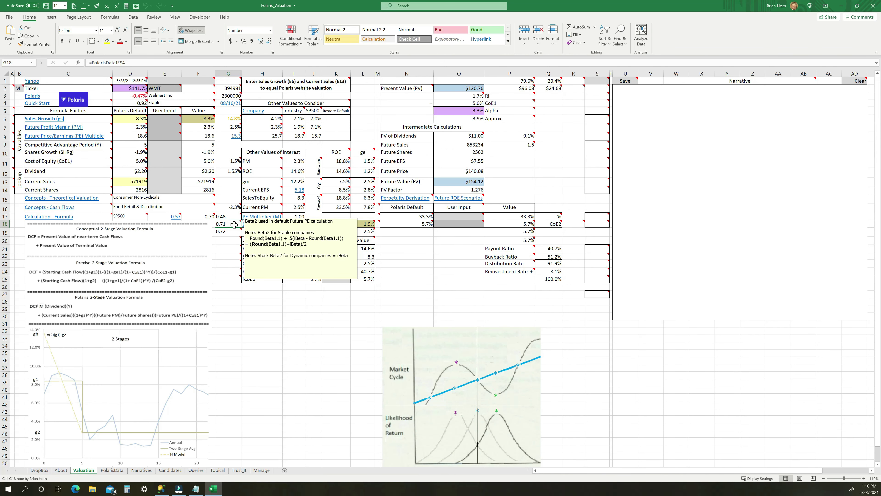
click(234, 231)
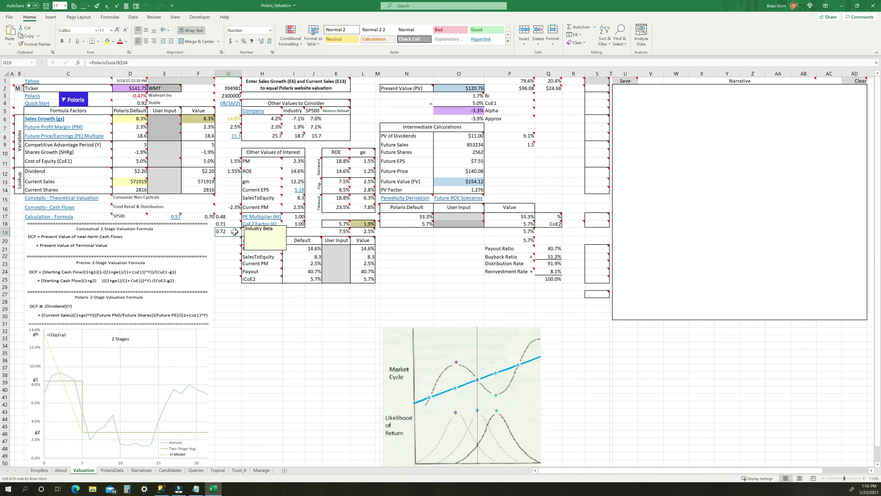
drag(211, 217, 228, 234)
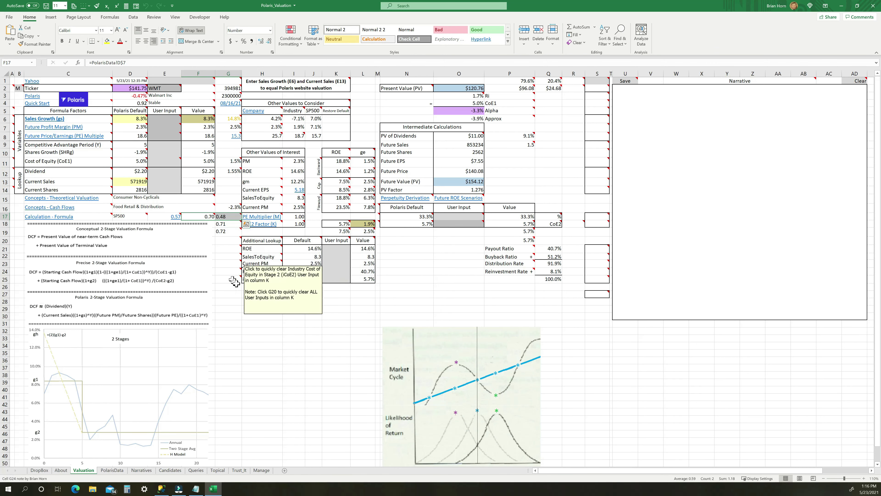
drag(231, 225, 232, 232)
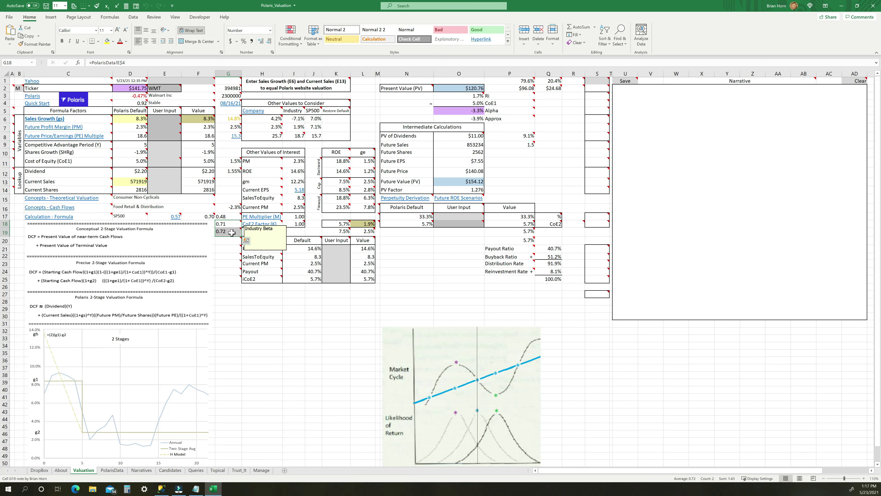
- Examine the Future Price/Earnings (PE) Multiple row and its note, along with the Perpetuity and Scenarios links
mouse_move(142, 136)
click(236, 135)
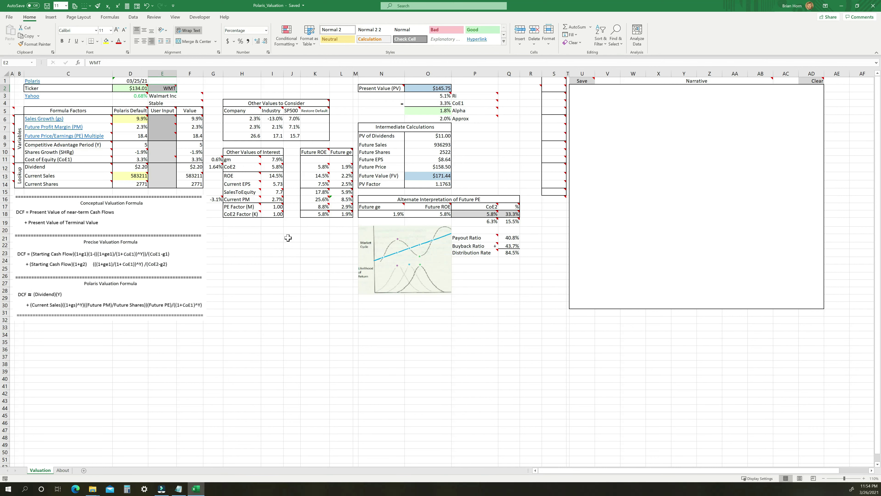
mouse_move(460, 96)
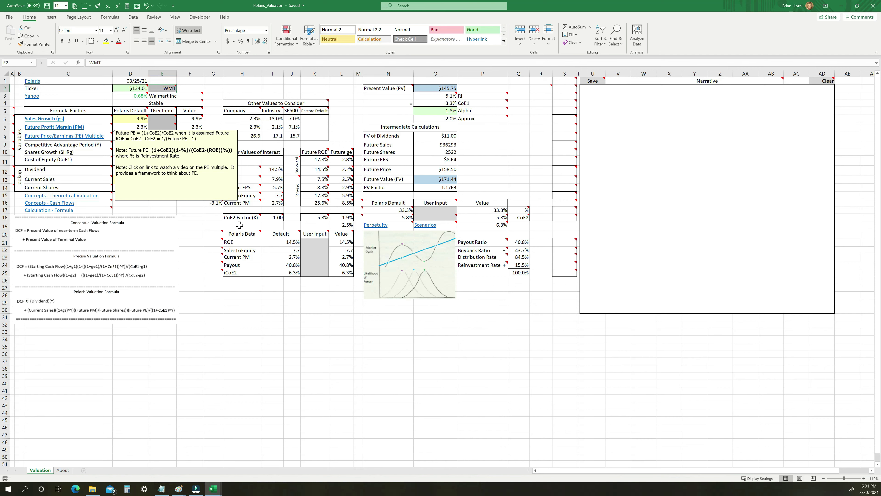
mouse_move(377, 230)
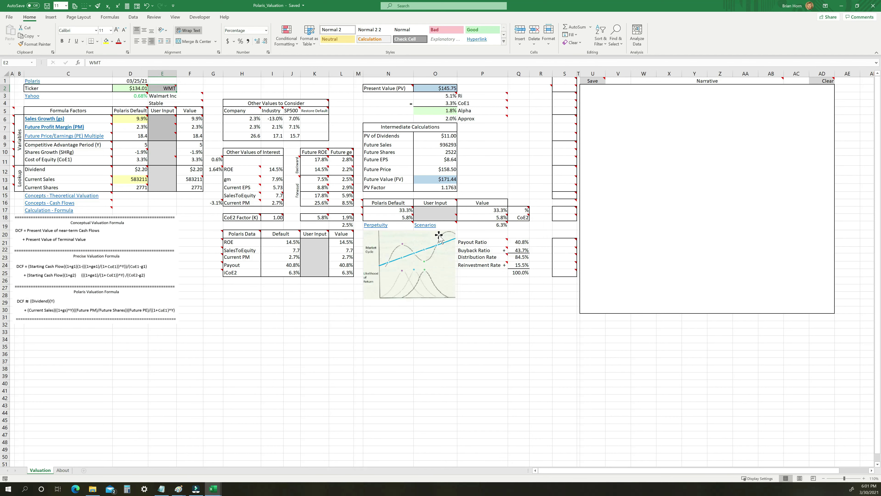
mouse_move(433, 231)
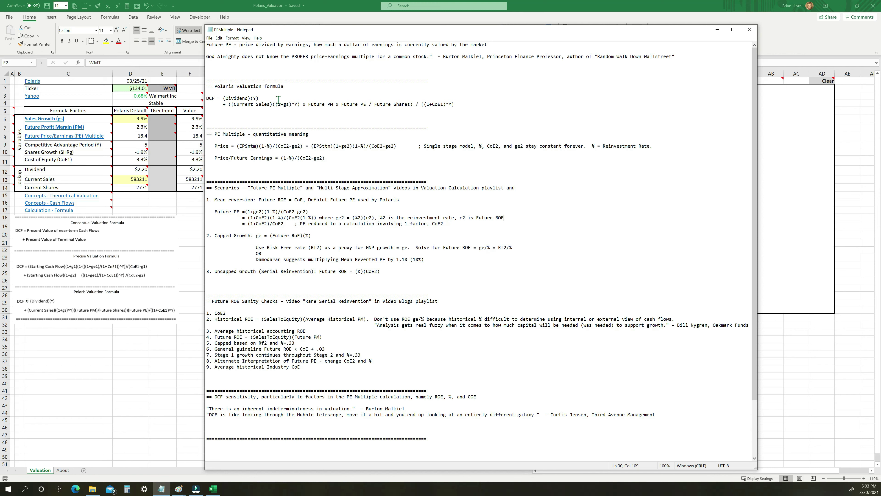
- Highlight the dividend, sales growth, Future PM, Future Shares and Future PE terms of the Polaris valuation formula in the PEMultiple notes
drag(259, 99, 223, 98)
drag(231, 106, 267, 105)
drag(336, 104, 301, 105)
drag(413, 105, 377, 105)
click(341, 104)
drag(341, 104, 365, 105)
click(176, 493)
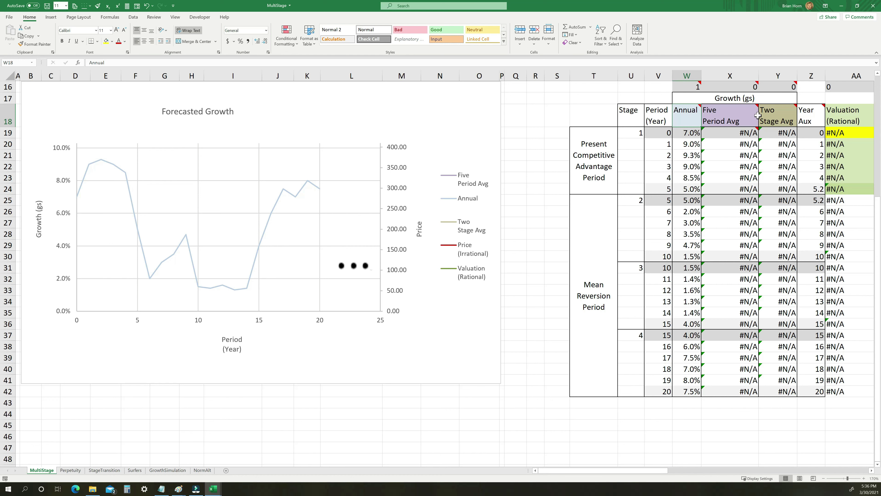
- Show the Five Period Avg line on the MultiStage Forecasted Growth chart by setting its display flag in X16 to 1
click(753, 87)
text(1)
key(Return)
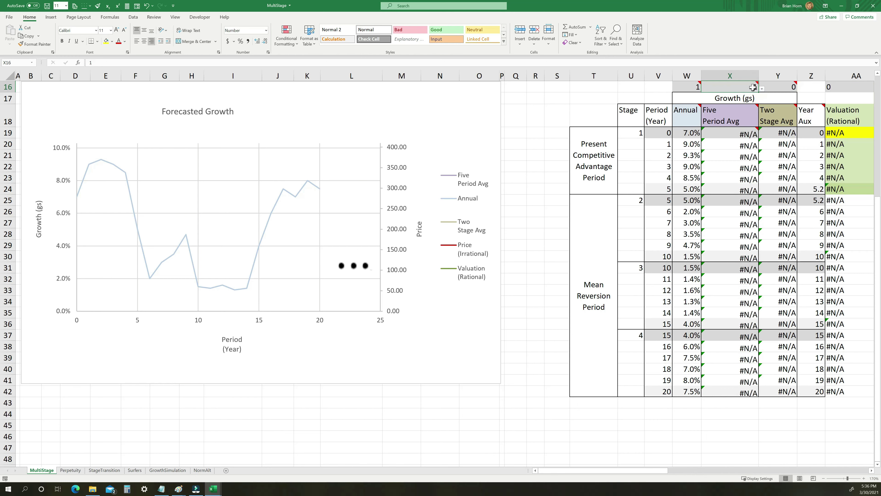
key(Return)
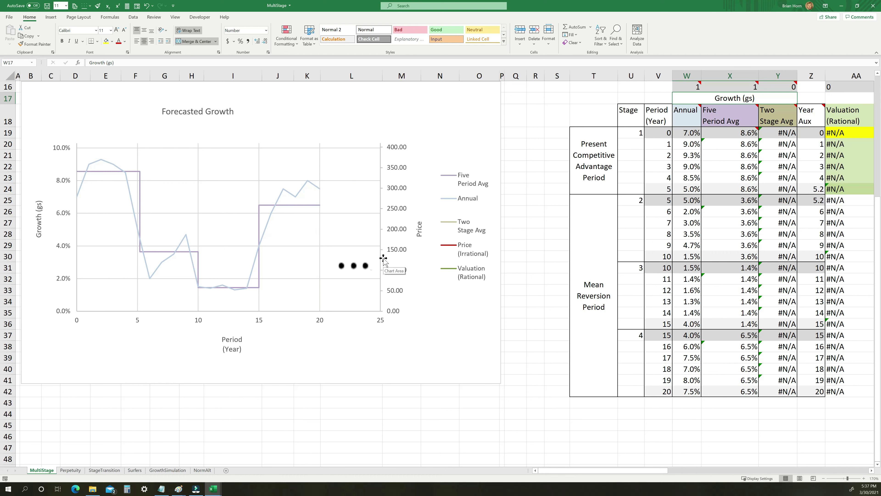
- Show the Two Stage Avg growth line by setting Y16 to 1, and hide the Five Period Avg by setting X16 to 0
click(792, 88)
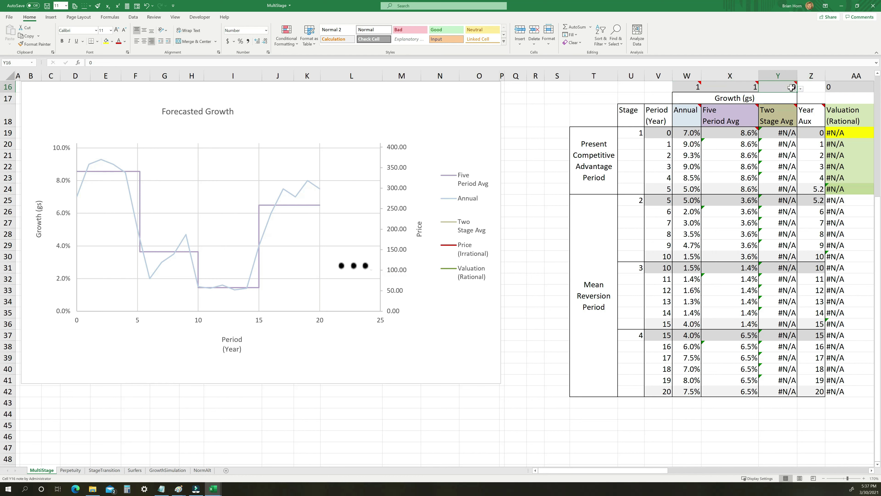
text(1)
key(Return)
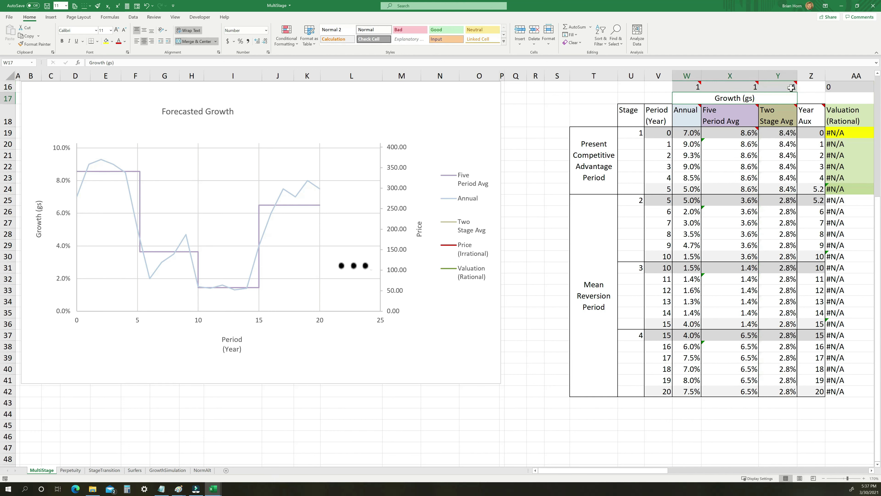
click(752, 87)
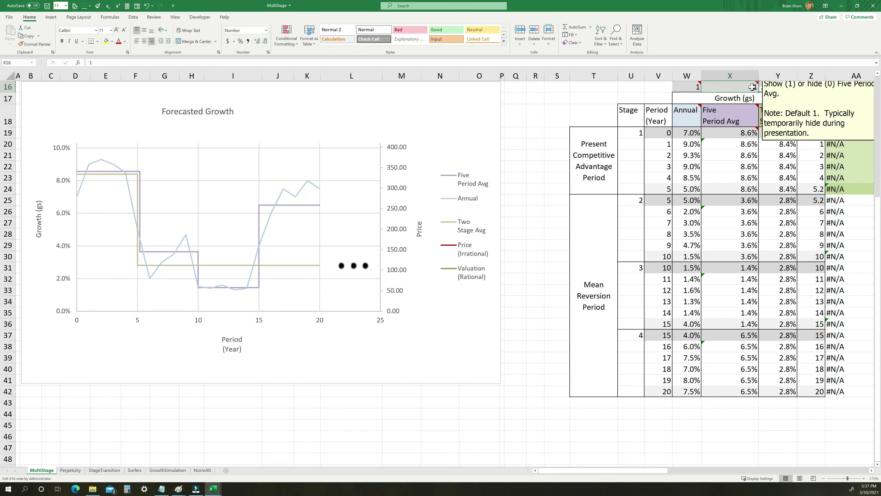
text(0)
key(Return)
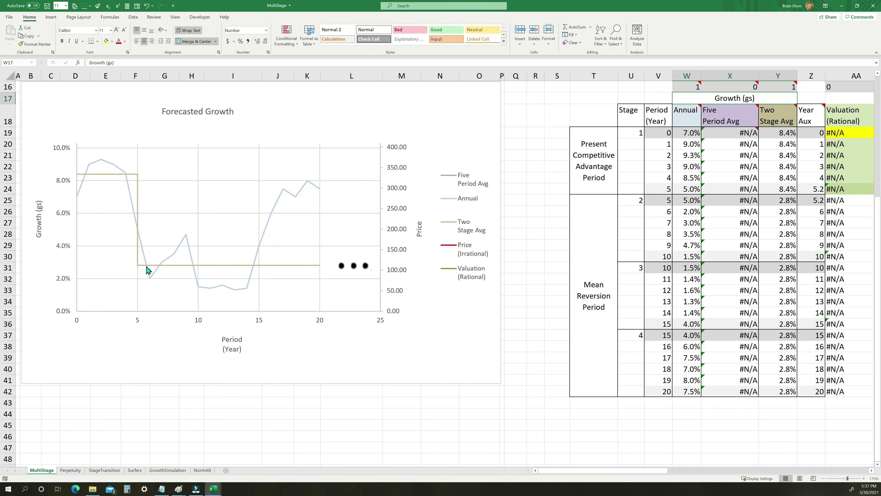
mouse_move(142, 267)
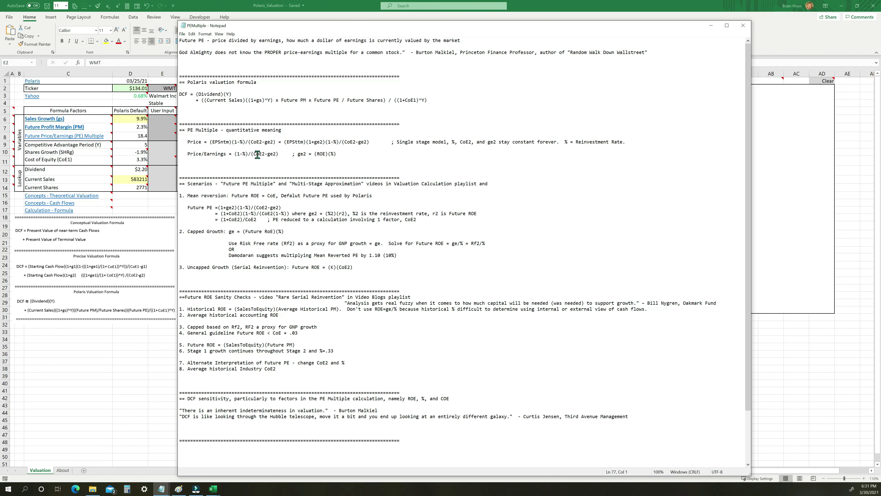
- Go through the PE Multiple formulas in the PEMultiple notes, highlighting the EPSntm price term, ge2 = (ROE)(%) and (1-%)/(CoE2-ge2)
drag(212, 141, 276, 142)
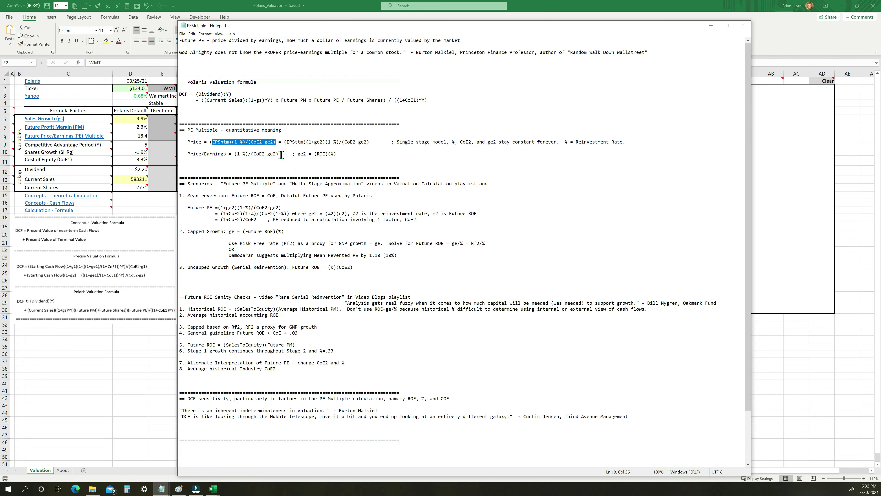
click(299, 154)
drag(299, 153, 337, 154)
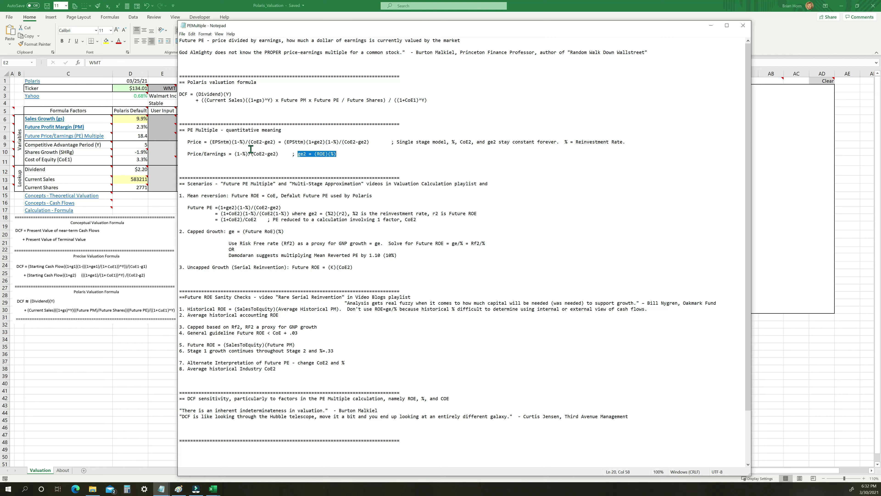
click(278, 169)
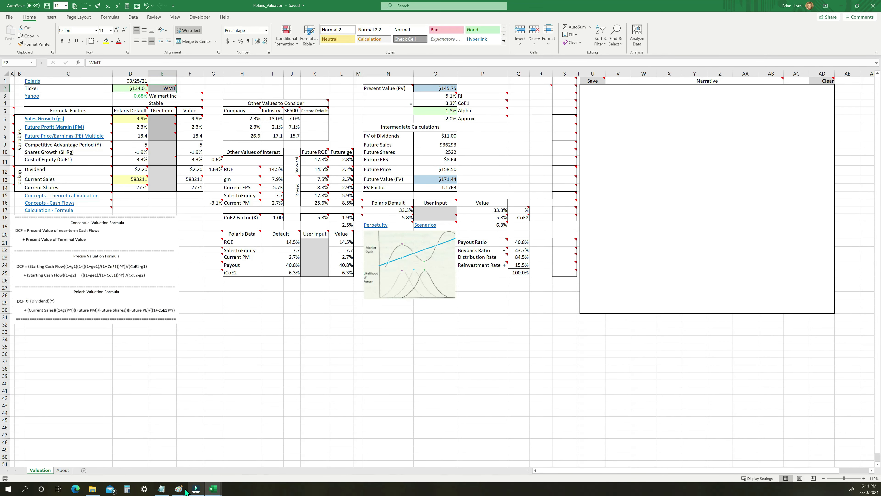
click(201, 466)
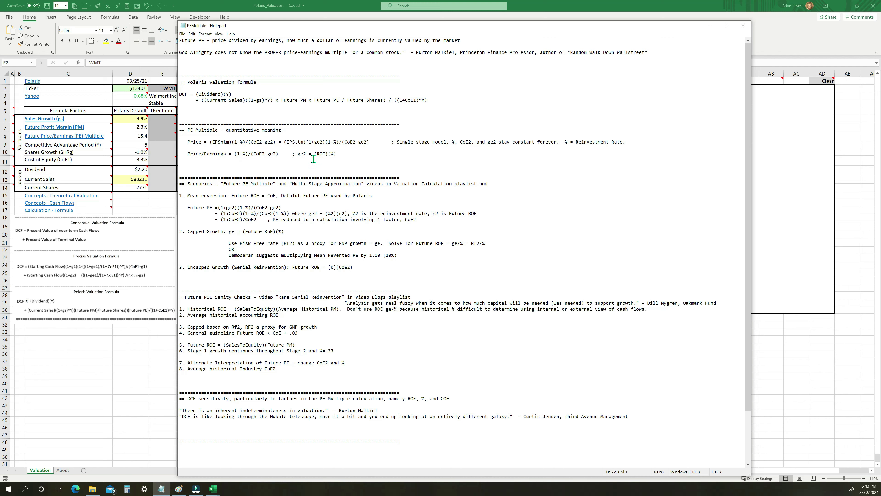
drag(243, 154, 247, 155)
drag(317, 155, 326, 155)
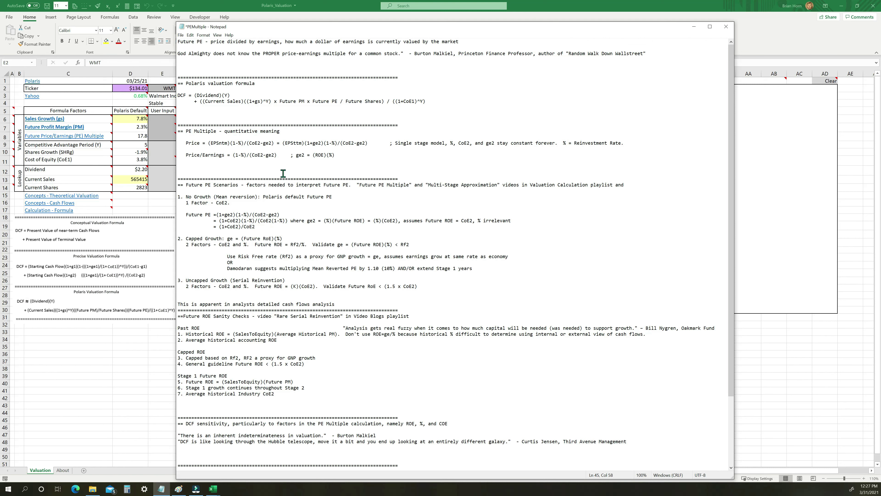
drag(233, 156, 277, 156)
- Return to the Valuation sheet, read the note on the Future PE user input and look over the related Future ROE and CoE2 values
click(694, 27)
mouse_move(163, 137)
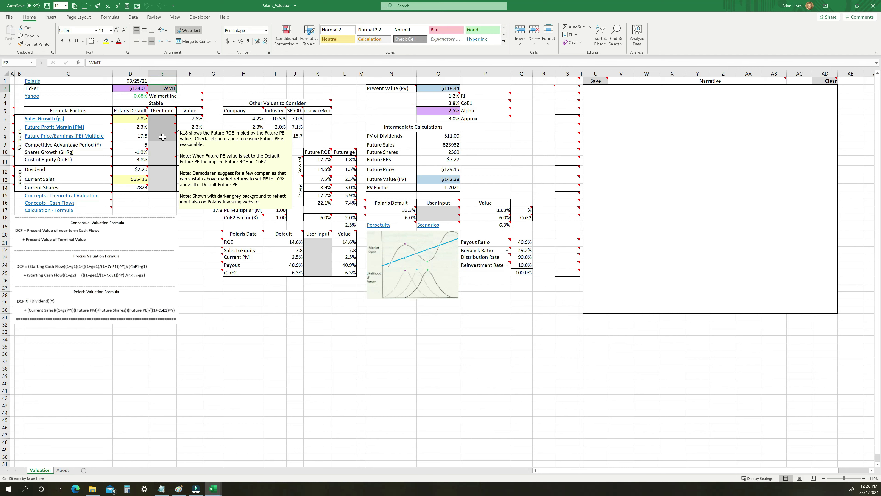
click(163, 137)
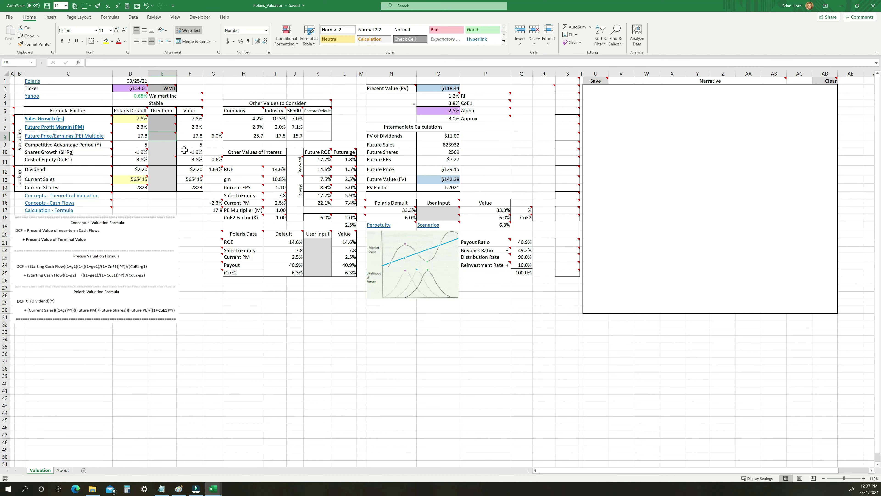
mouse_move(159, 135)
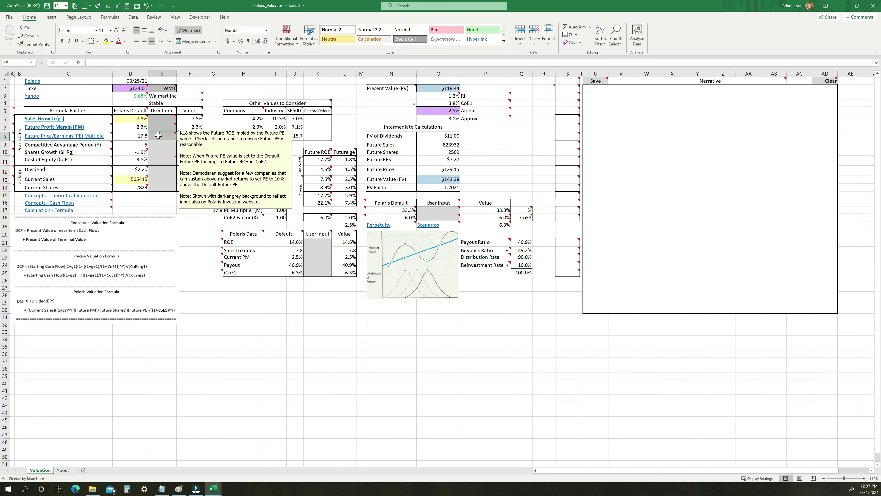
drag(243, 152, 543, 226)
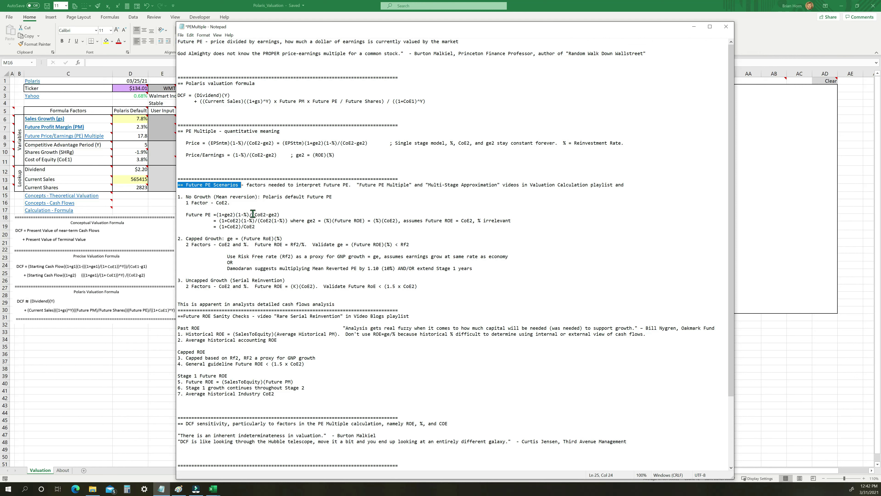
- Highlight the three Future PE scenario names in the PEMultiple notes: No Growth, Capped Growth and Uncapped Growth
drag(186, 197, 211, 197)
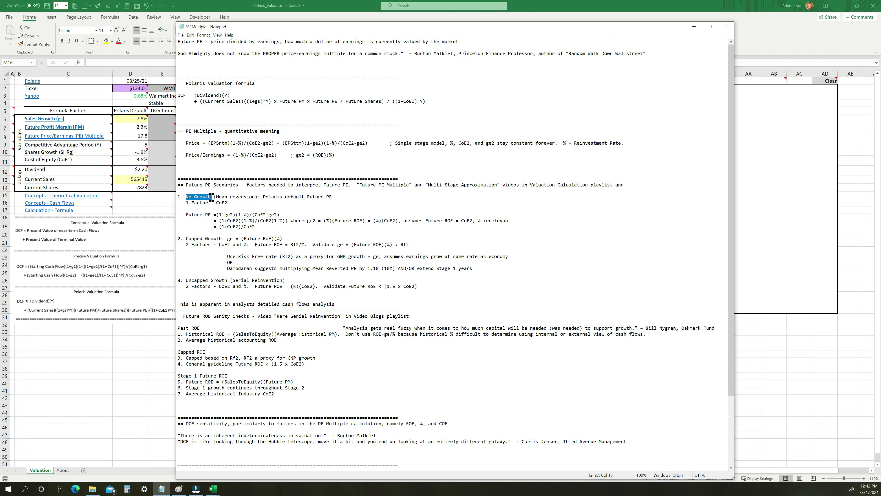
drag(185, 238, 224, 238)
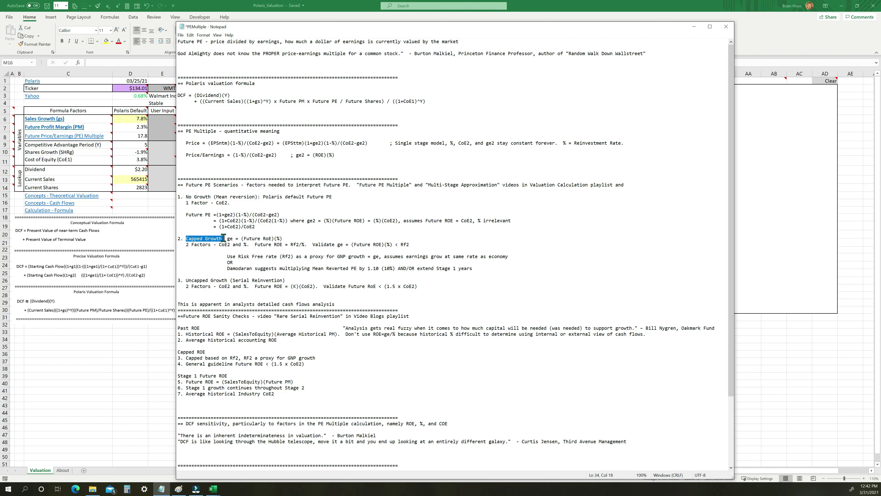
drag(183, 281, 226, 280)
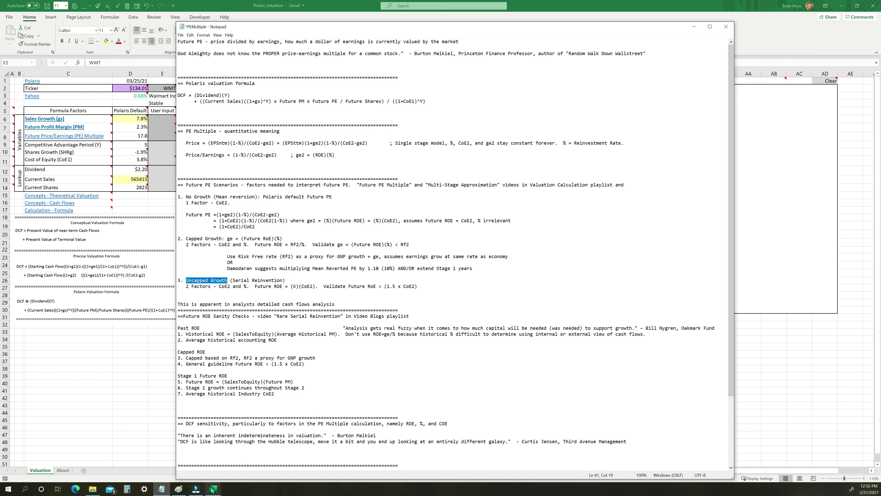
click(212, 490)
click(177, 457)
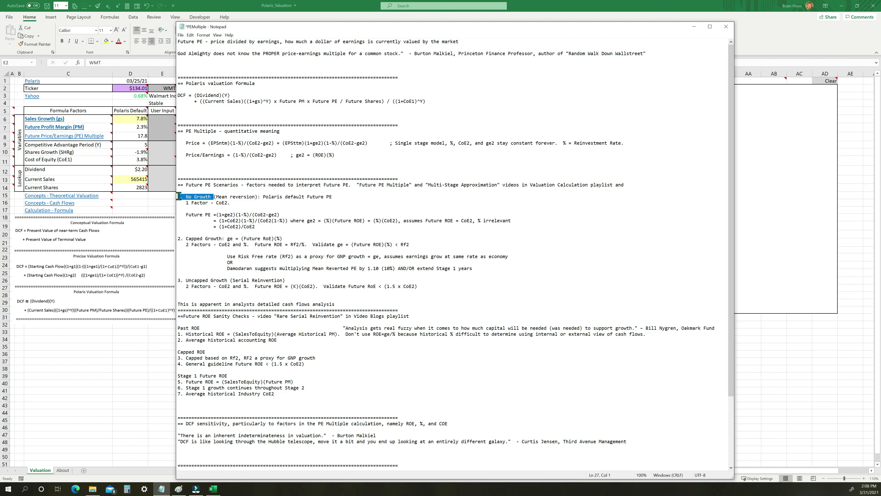
- Trace the No Growth scenario's Future PE derivation, highlighting ge2 = (%)(Future ROE), the Price/Earnings formula (1-%)/(CoE2-ge2) and the ge2 substitution
drag(307, 221, 365, 221)
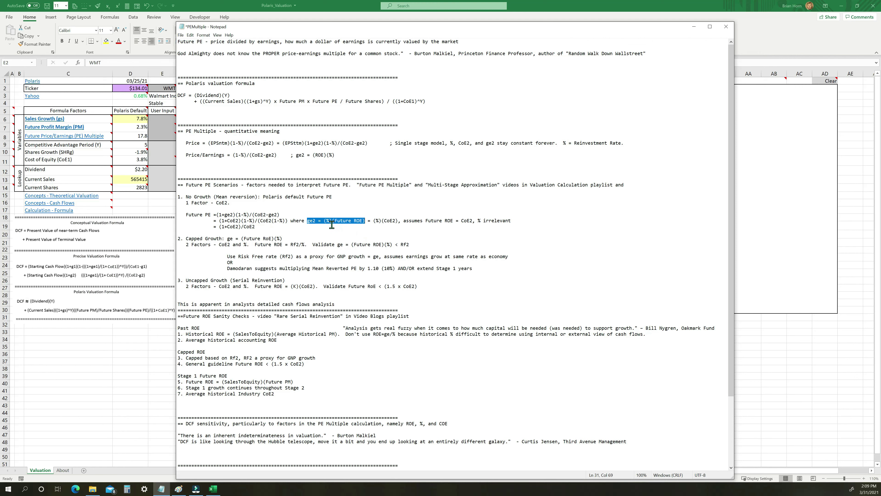
drag(211, 197, 177, 197)
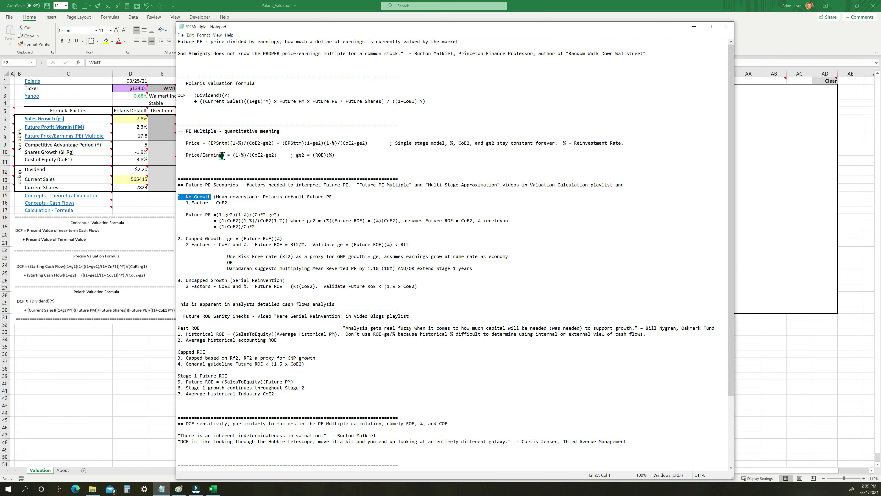
drag(232, 156, 277, 156)
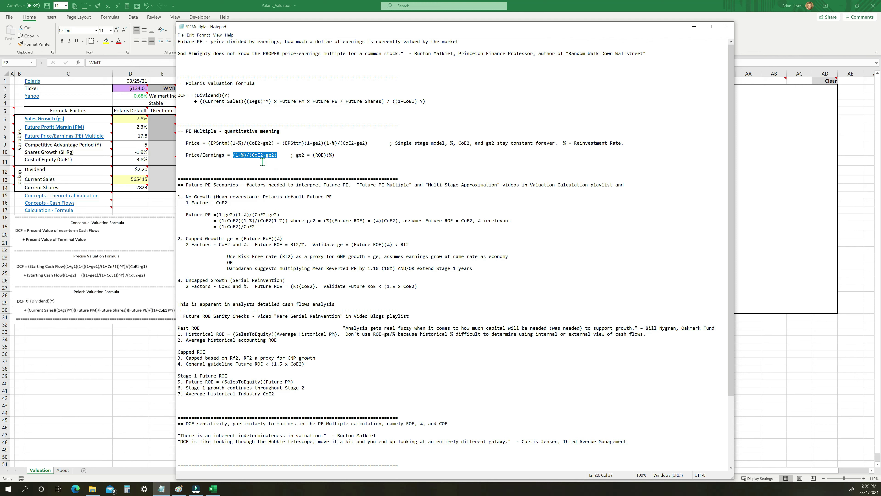
drag(220, 221, 302, 220)
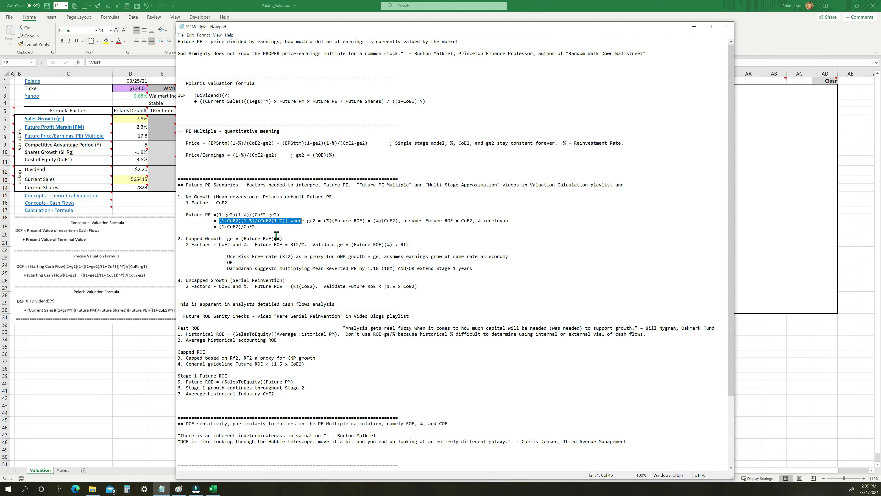
drag(269, 215, 276, 215)
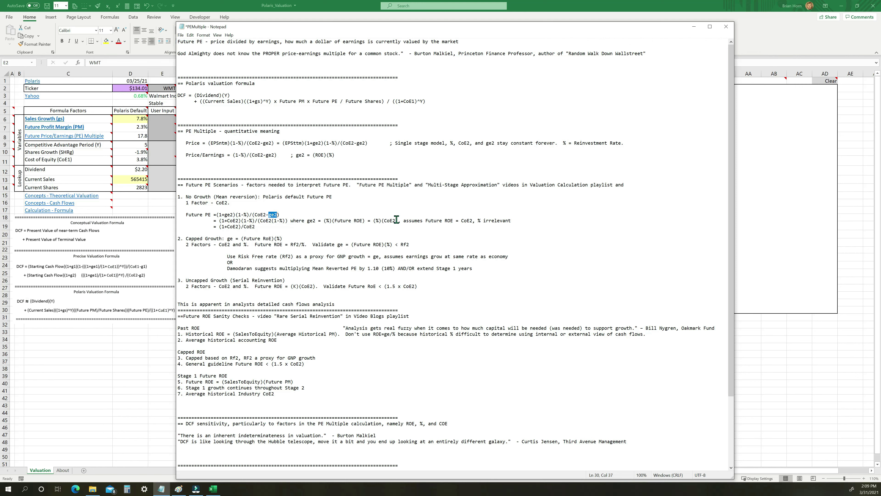
- Highlight the (%)(CoE2) term, the simplified (1+CoE2)/CoE2 result, the "% irrelevant" remark and ge2 = (%)(Future ROE) in the No Growth notes
drag(397, 220, 375, 221)
drag(257, 227, 216, 227)
drag(475, 222, 513, 224)
double_click(314, 221)
drag(319, 221, 369, 222)
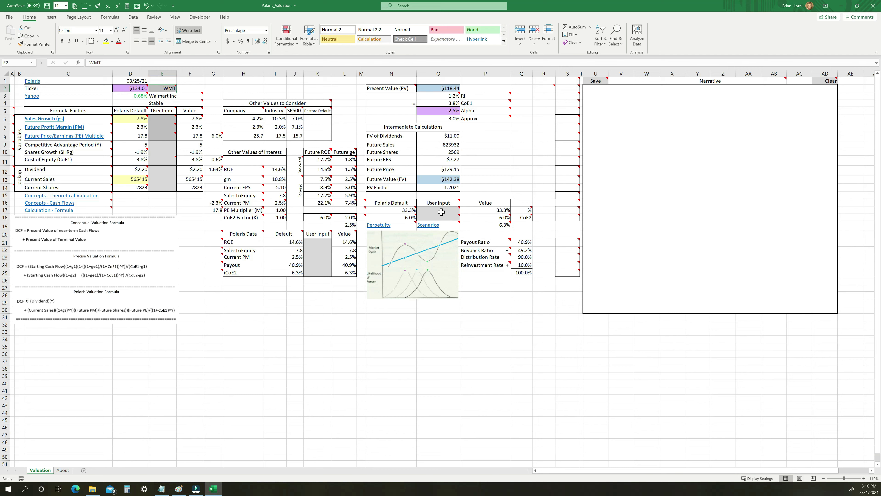
- Try reinvestment rates (%) of 40% and 50% in user input cell O17 of the Valuation sheet
click(442, 212)
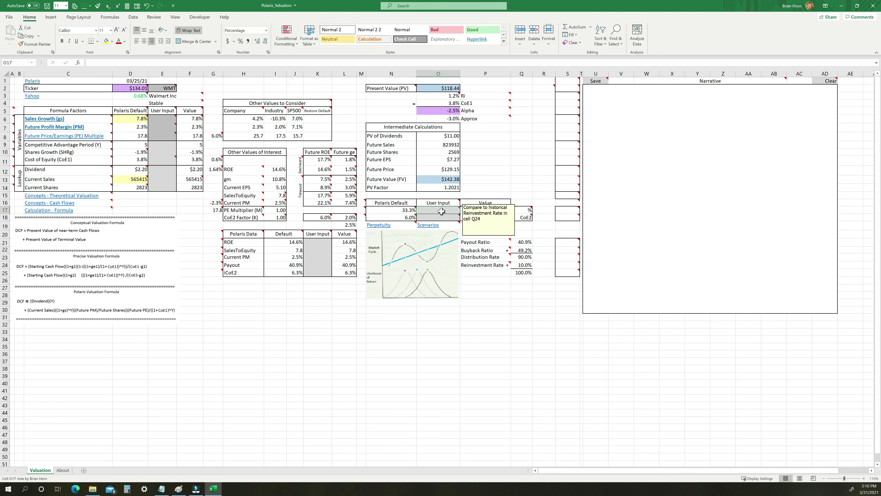
text(40)
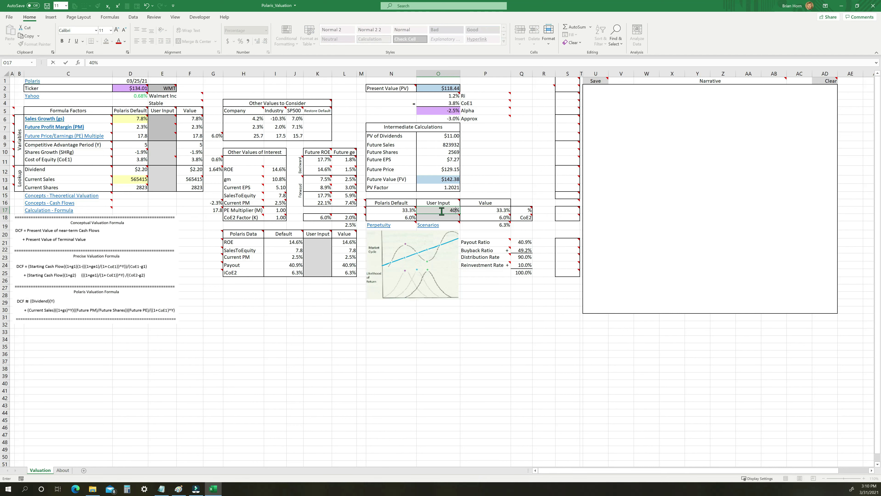
key(Return)
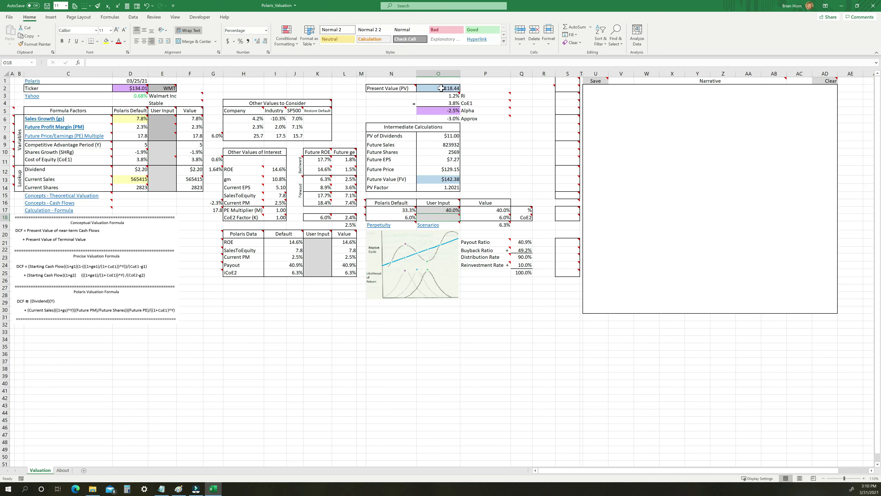
click(447, 211)
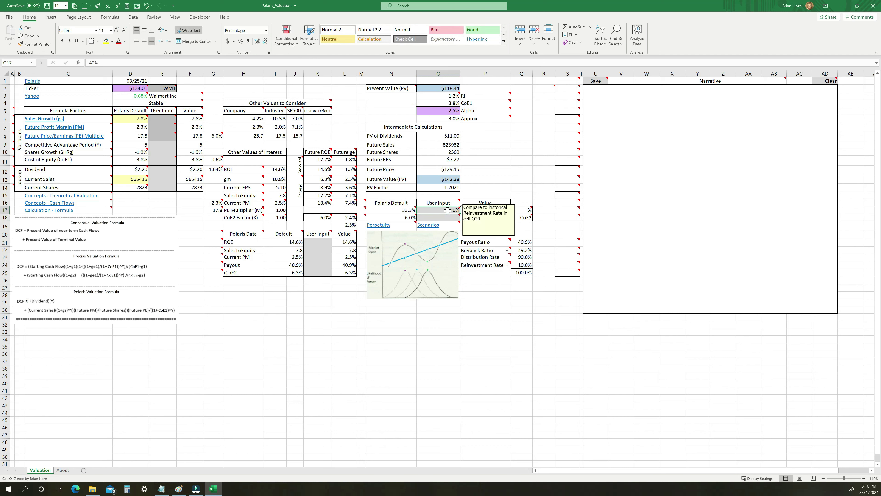
text(50)
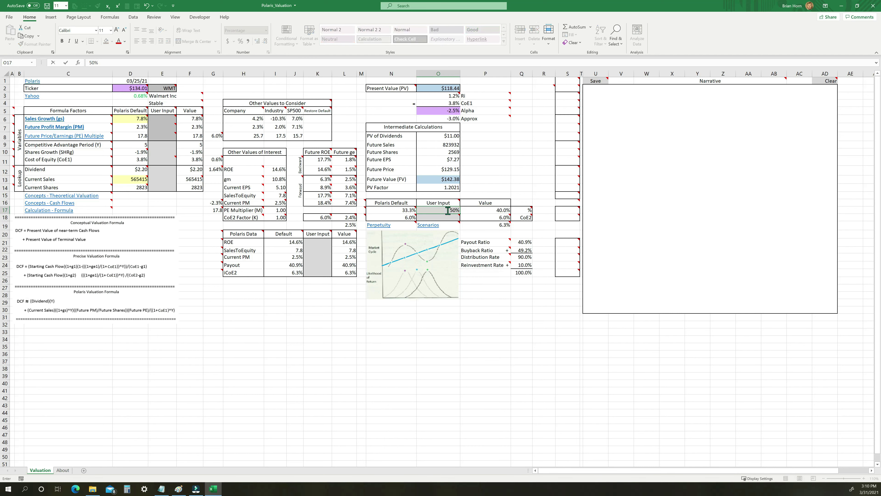
key(ctrl+Return)
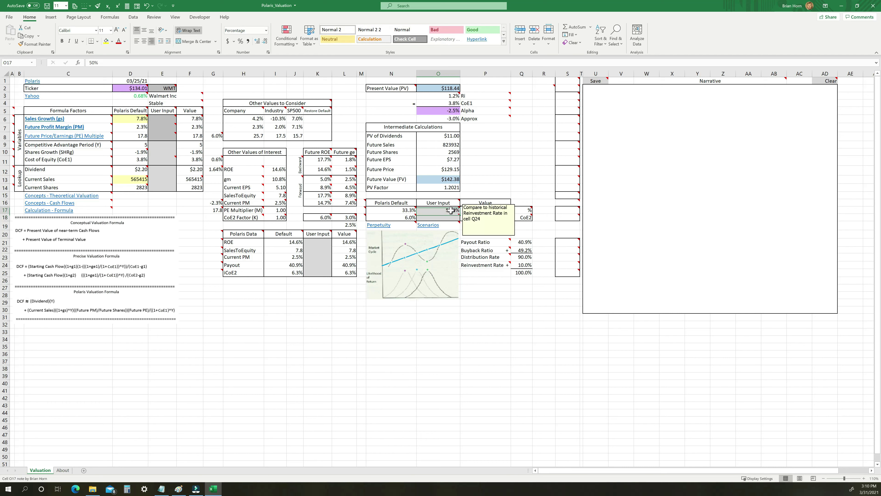
- Try further reinvestment rates of 80%, 10% and 70% in O17 to test their effect on the present value
text(80)
key(Return)
click(451, 211)
text(10)
key(Return)
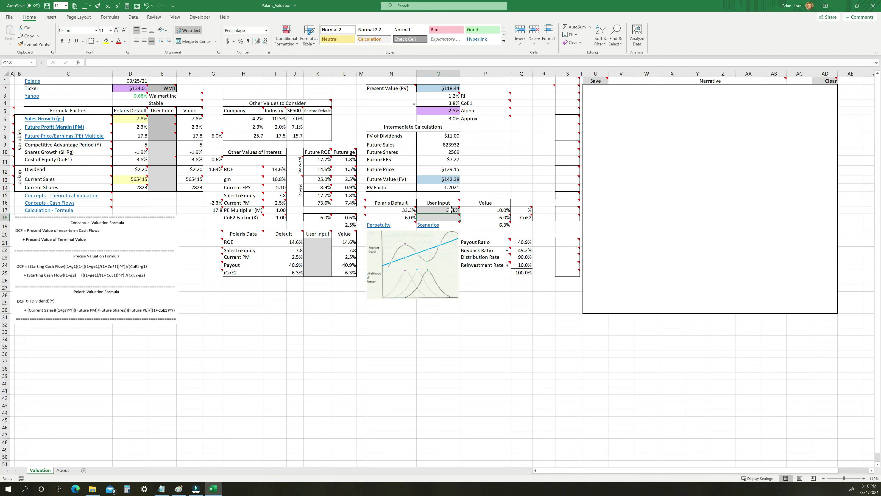
click(450, 209)
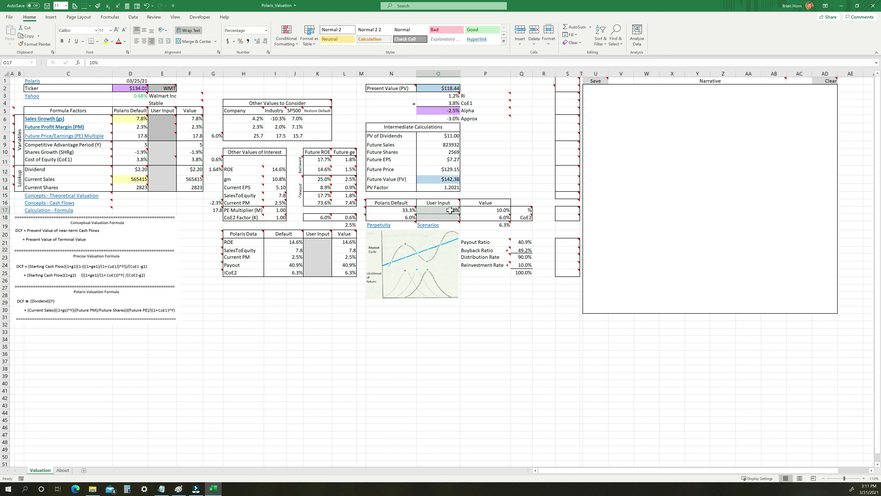
text(70)
key(Return)
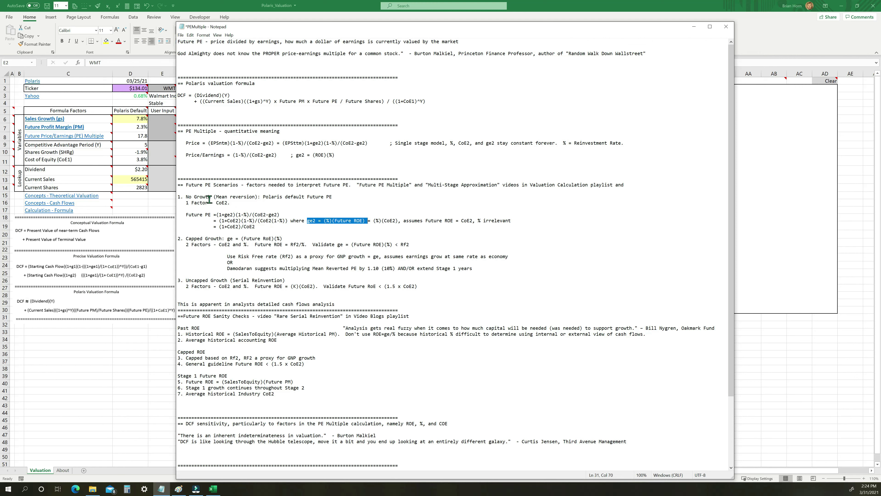
- Highlight the No Growth mean reversion and one-factor lines in the notes, and look over the cost of equity inputs on the Valuation sheet
mouse_move(214, 197)
mouse_down()
mouse_move(184, 197)
mouse_move(231, 204)
mouse_move(218, 203)
mouse_up()
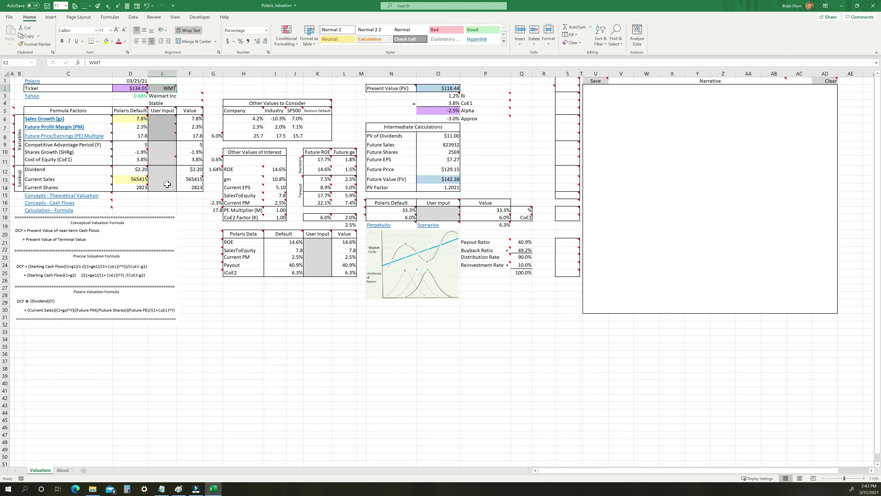
mouse_move(171, 159)
mouse_move(528, 219)
mouse_move(446, 217)
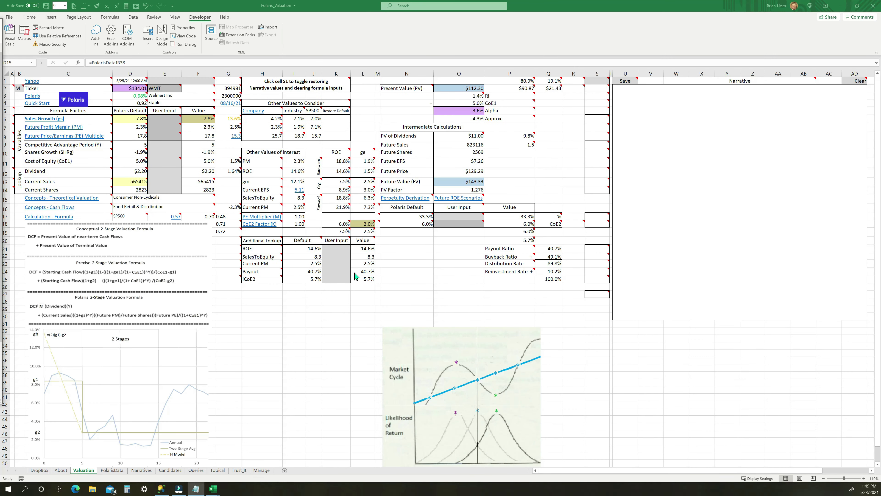
- Examine the beta values in F17:G19 and the Stage 2 market PE multiple in G8 on the fuller Valuation sheet
click(196, 218)
drag(219, 217, 222, 231)
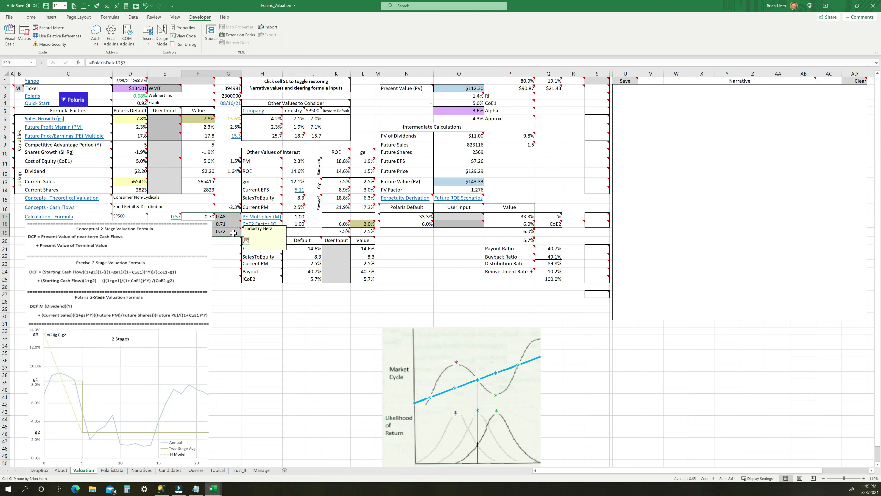
mouse_move(223, 227)
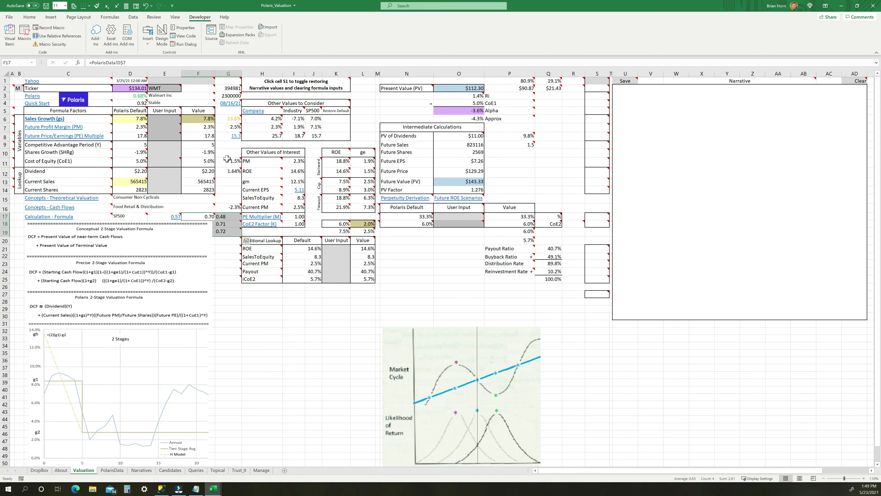
mouse_move(234, 137)
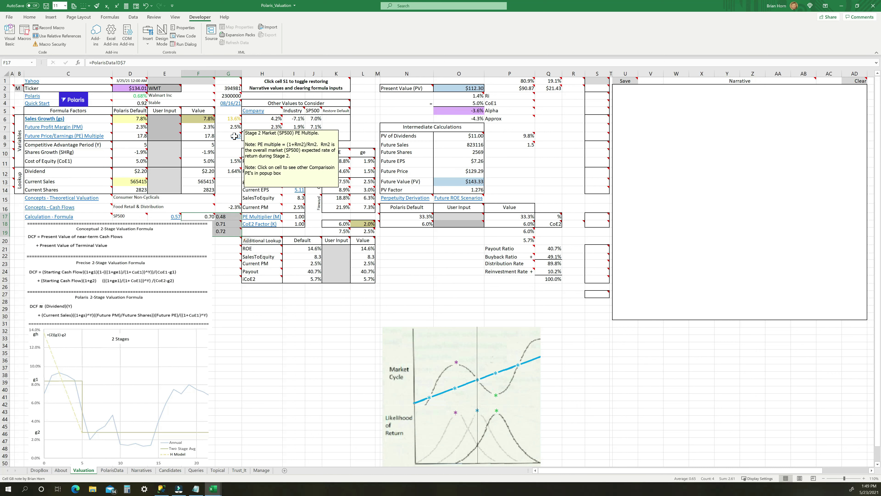
click(235, 136)
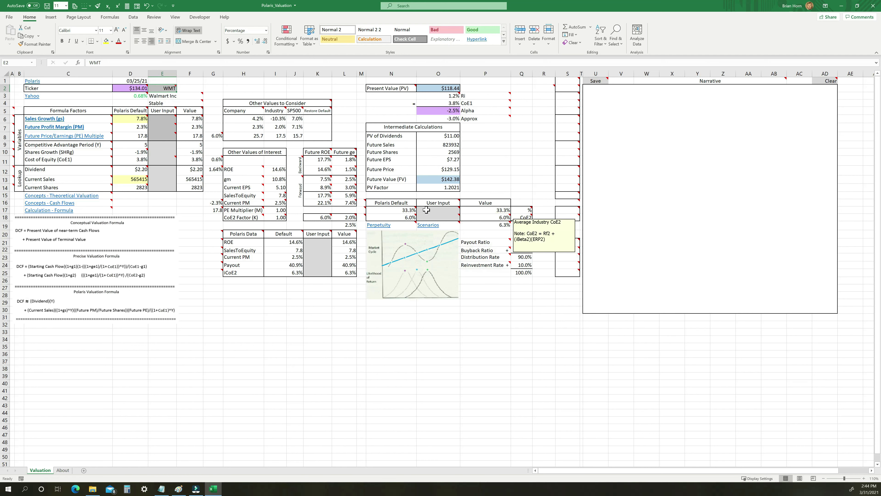
- Check the Rf2 value in L13, set the CoE2 user input in O18 to 5%, and read the CoE2 and average industry CoE2 notes
click(350, 179)
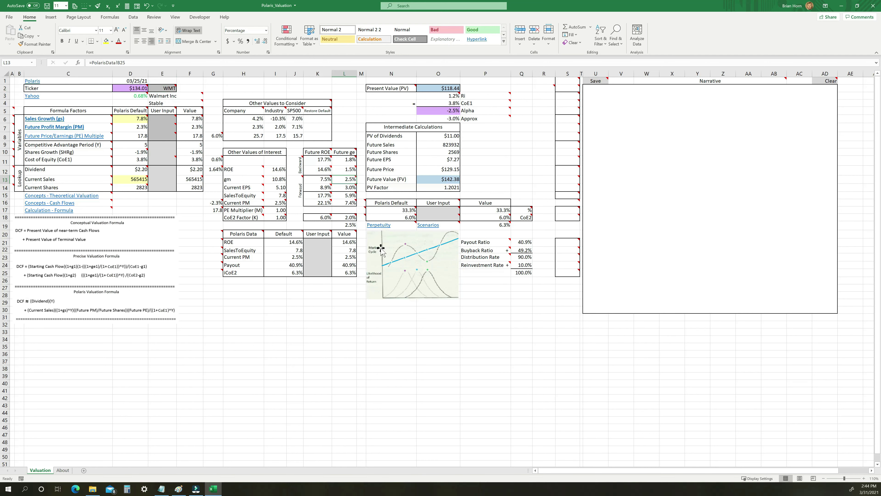
click(440, 216)
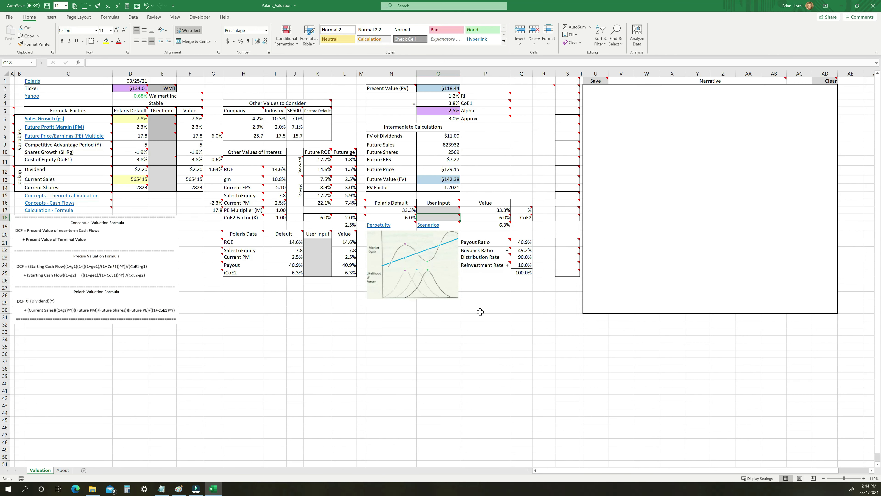
text(5)
key(Return)
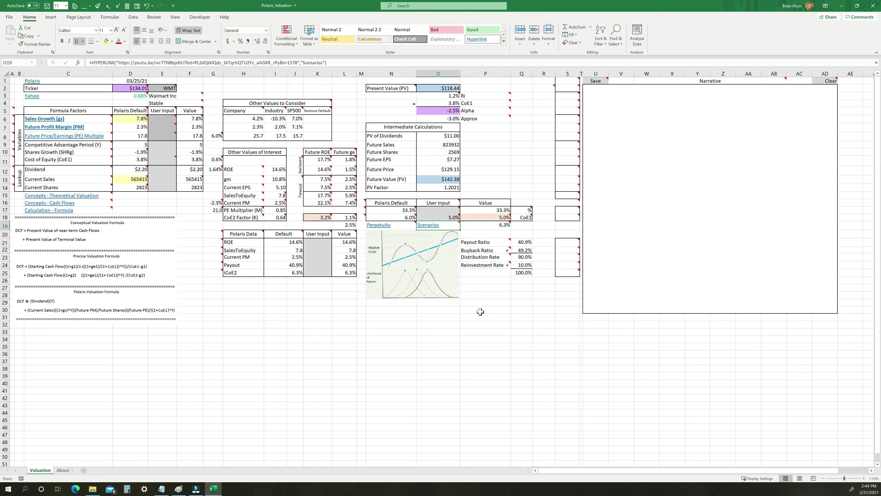
mouse_move(449, 217)
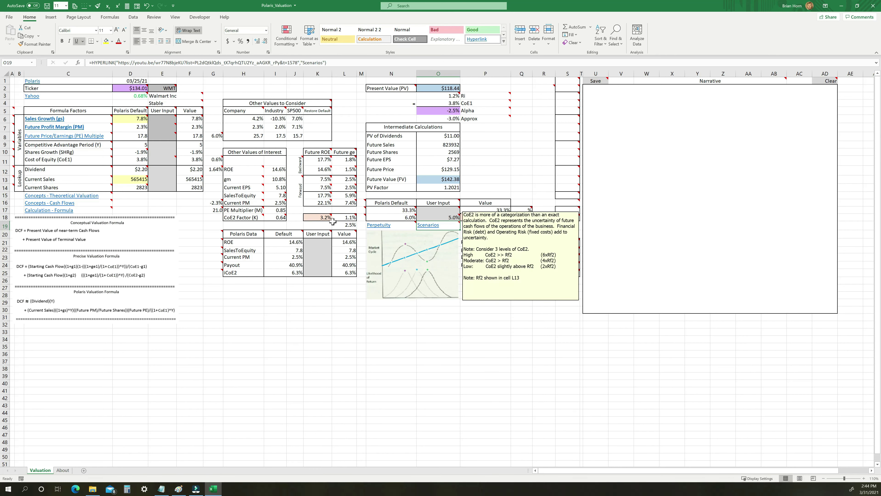
mouse_move(495, 217)
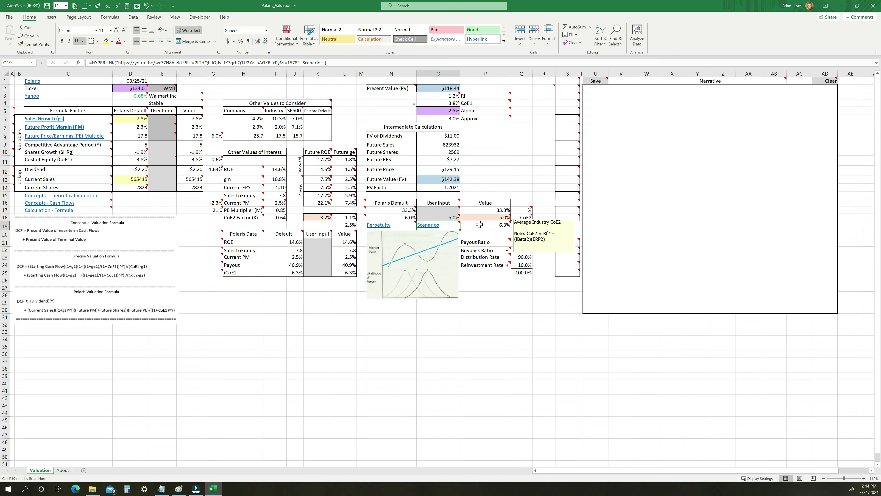
- Check the default PE formula in G17 and set the Future PE user input in E8 to 21
click(164, 138)
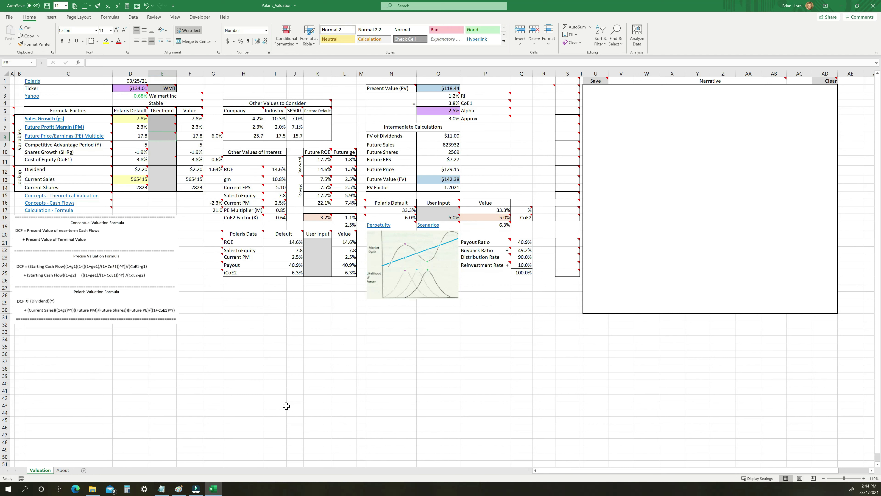
click(214, 211)
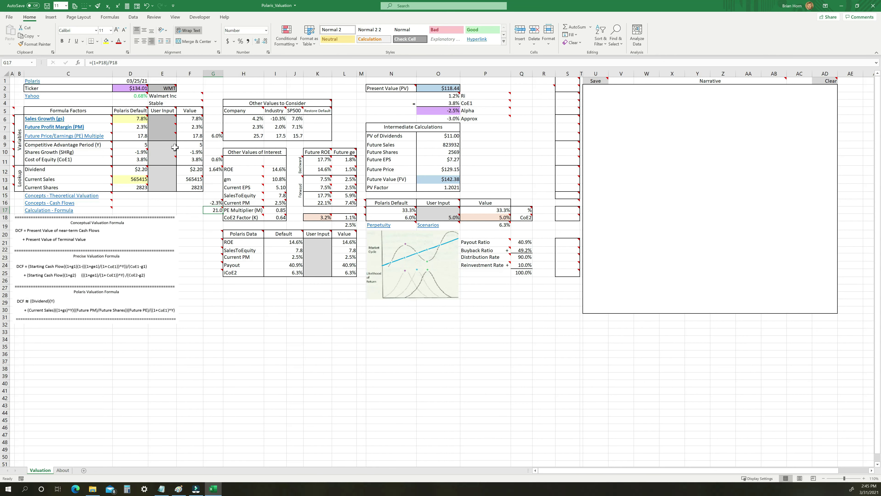
click(162, 137)
text(21)
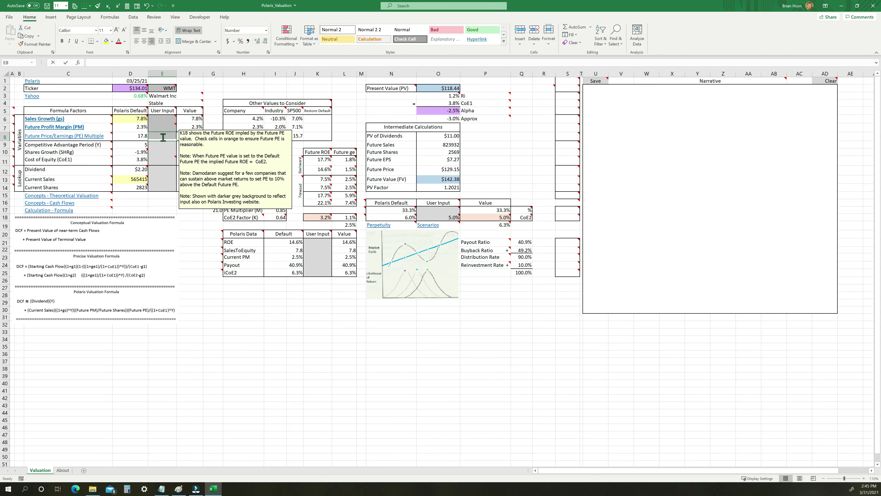
key(Return)
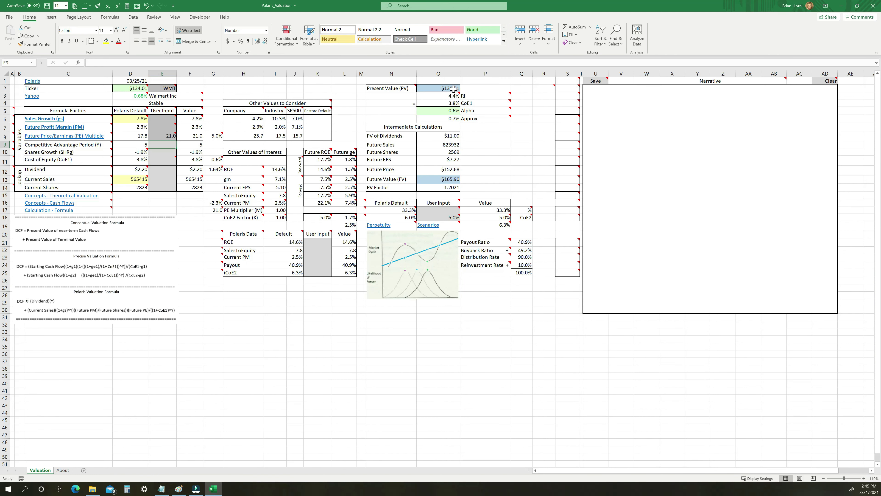
mouse_move(135, 88)
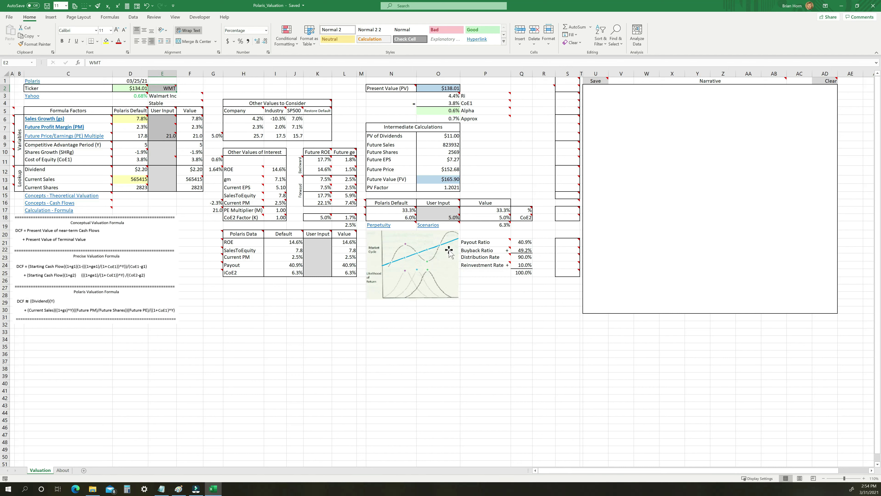
- Set the CoE2 user input in O18 to 6% and read the note on the Future PE user input in E8
click(447, 219)
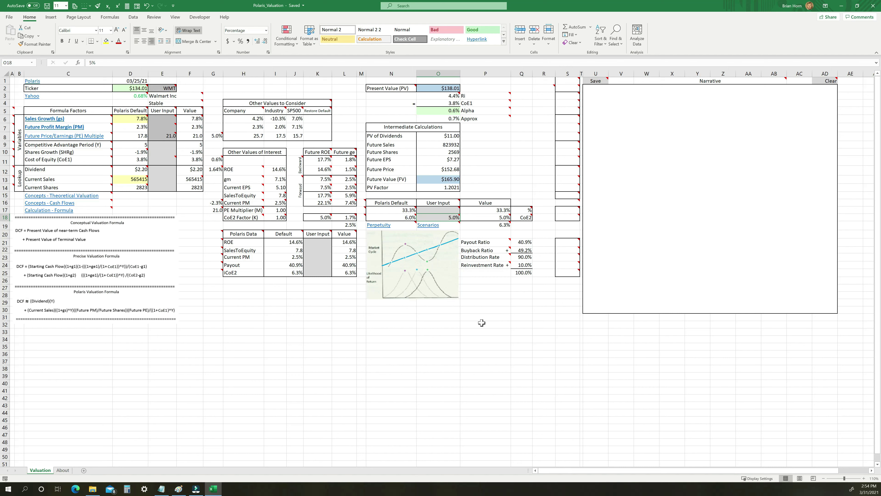
text(6)
key(Return)
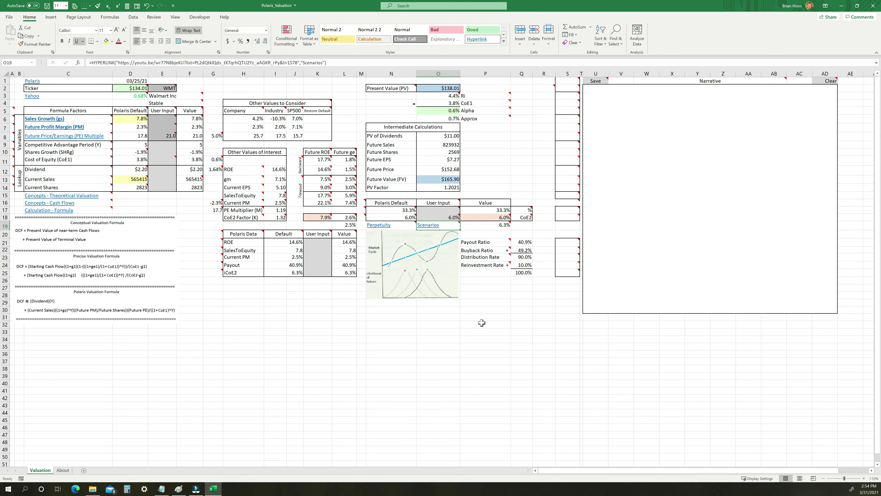
mouse_move(217, 211)
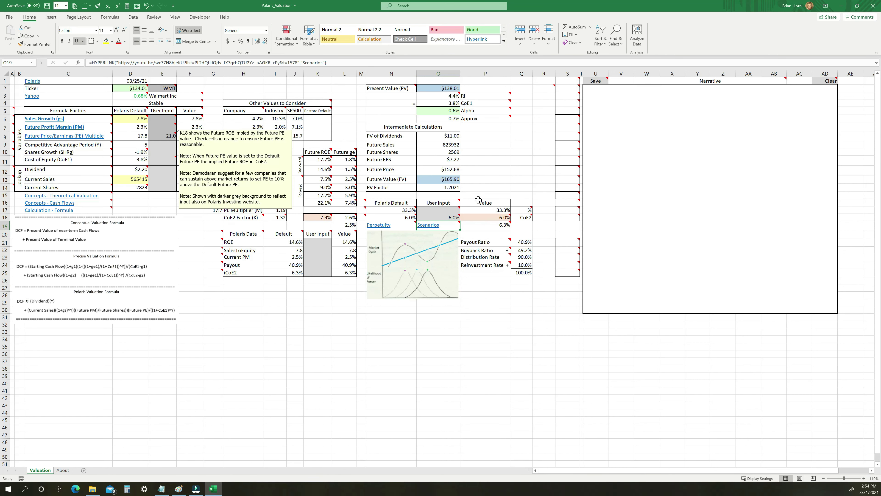
click(172, 137)
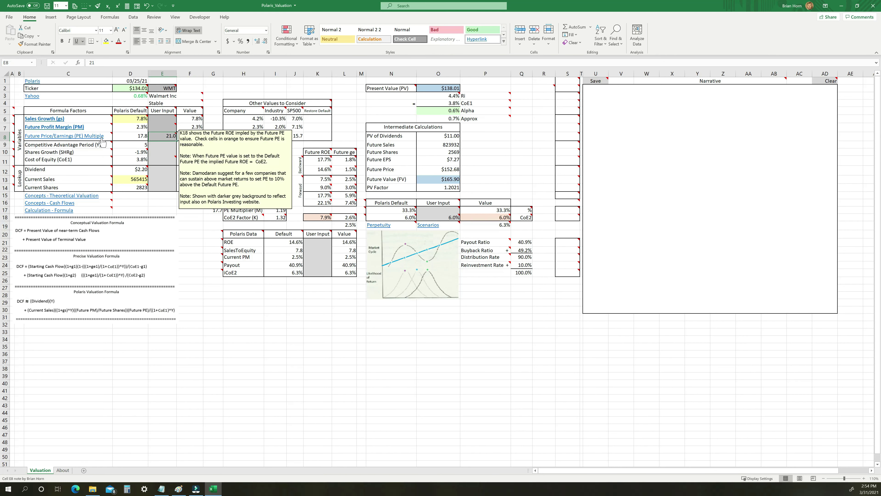
click(12, 136)
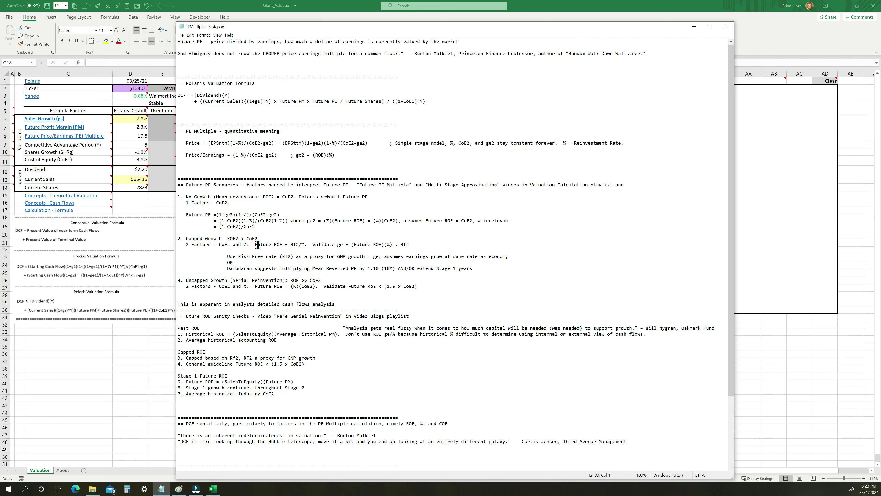
- Highlight the Capped Growth heading, its two-factor line and the ge < Rf2 validation in the PEMultiple notes
drag(186, 238, 226, 238)
mouse_move(226, 238)
mouse_down()
mouse_move(249, 227)
mouse_move(216, 227)
mouse_up()
drag(219, 244, 248, 245)
drag(337, 244, 344, 245)
drag(400, 245, 410, 245)
drag(410, 245, 357, 246)
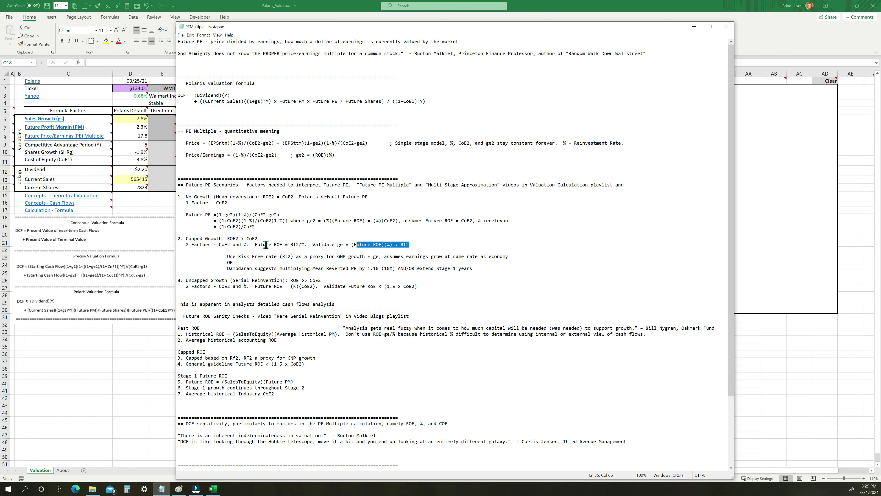
- Highlight the CoE2 and % factors, the Future ROE = Rf2/% formula and the Capped Growth heading in the notes
drag(249, 245, 222, 245)
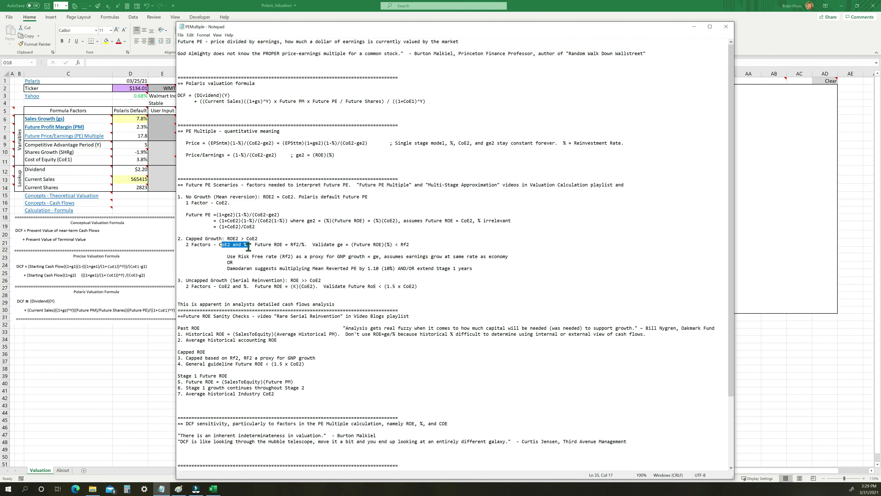
drag(254, 245, 307, 245)
drag(250, 246, 219, 245)
click(283, 245)
drag(257, 239, 218, 238)
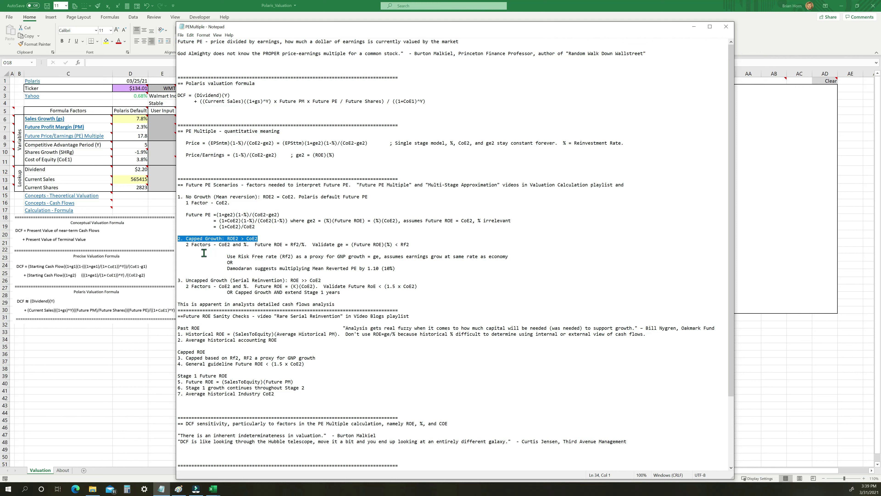
- Highlight Damodaran's suggestion to multiply the mean reverted PE by 1.10, and the ROE2 term in the Capped Growth heading
drag(227, 268, 406, 269)
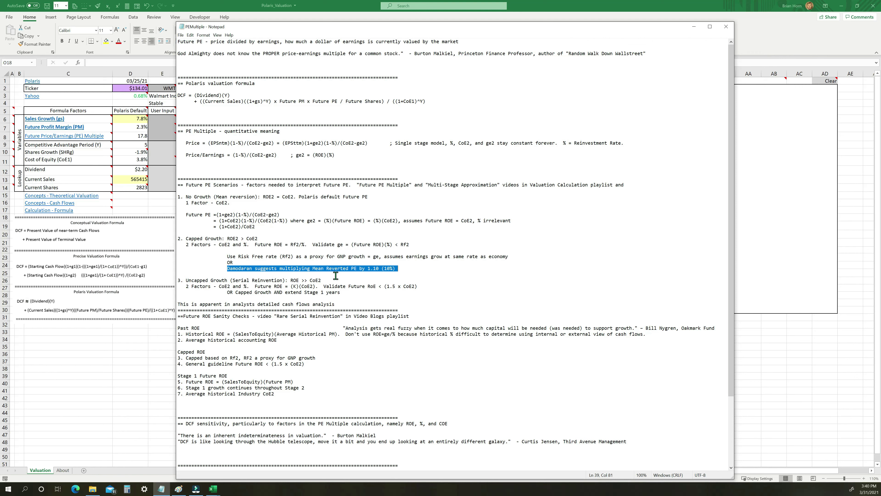
click(232, 238)
drag(231, 239, 239, 238)
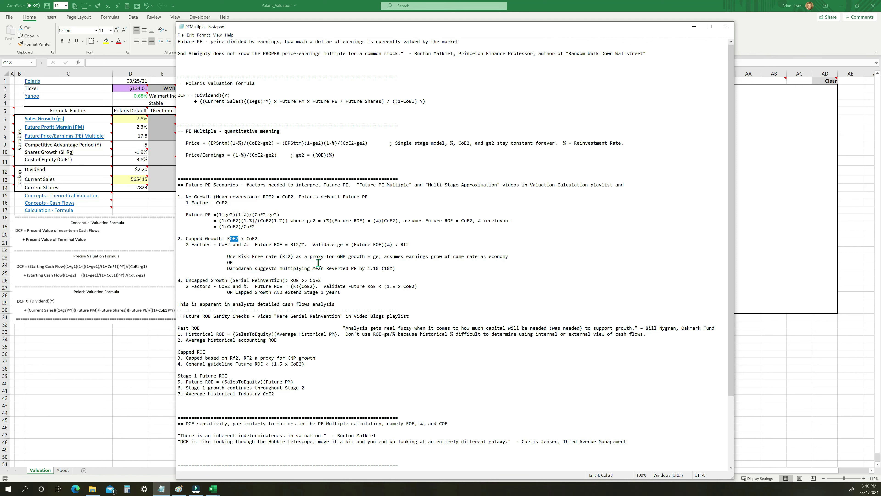
- Switch to the Valuation sheet in Excel and set the Future PE user input in E8 to 20
click(168, 362)
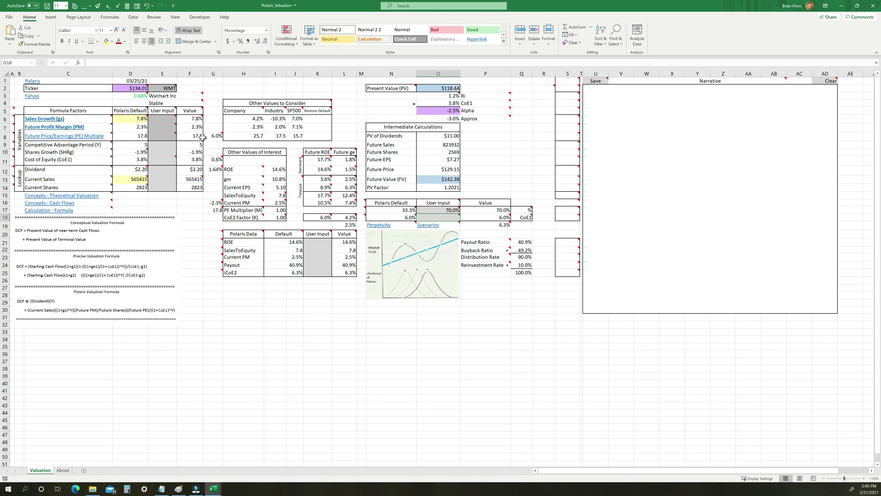
click(165, 137)
text(20)
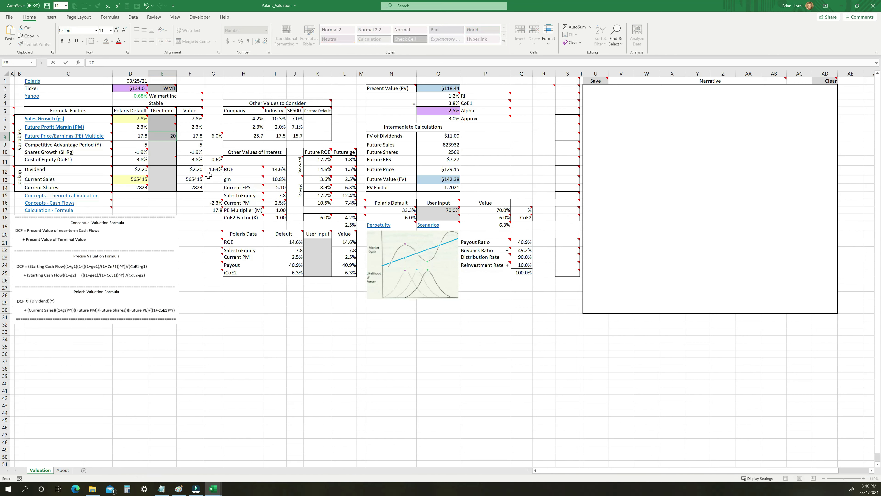
key(Return)
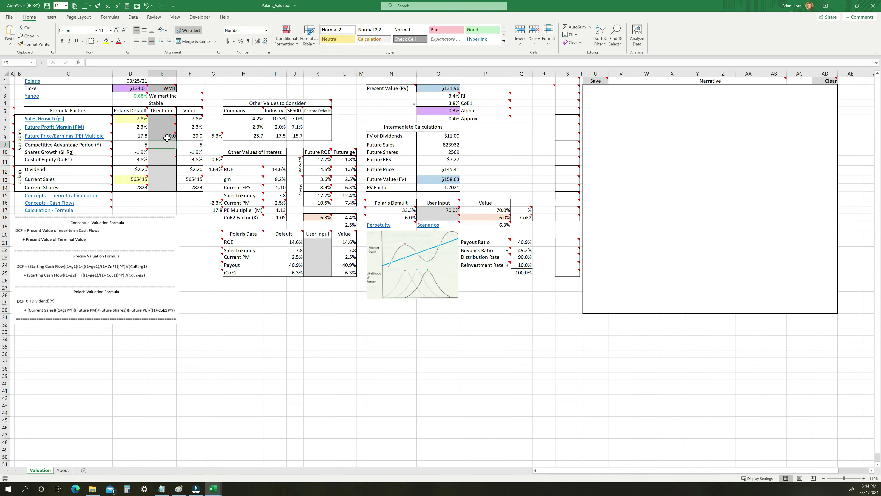
- Read the notes on implied Future ROE in K18, CoE2 in P18, implied EPS growth in L18 and the reinvestment rate in O17
mouse_move(167, 138)
mouse_move(319, 218)
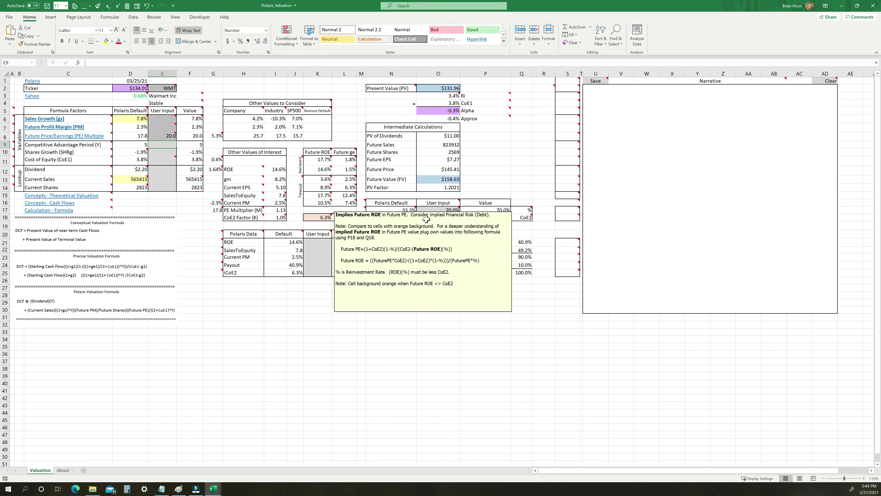
mouse_move(503, 220)
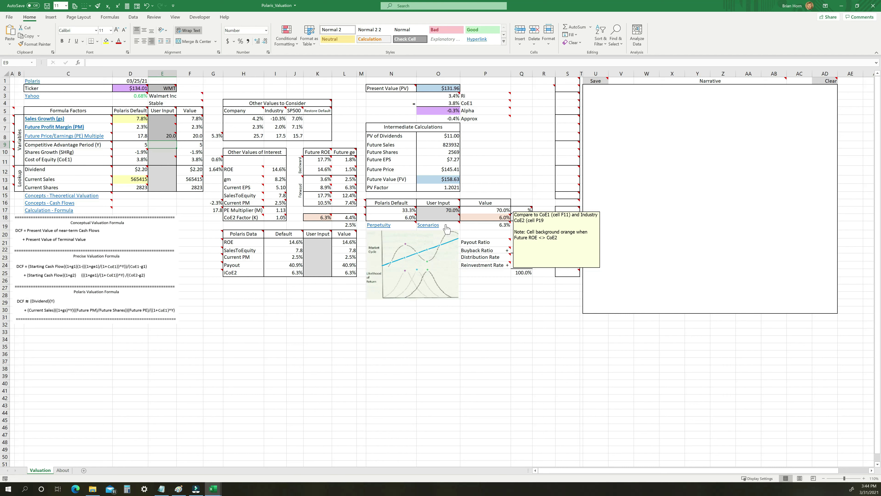
mouse_move(347, 214)
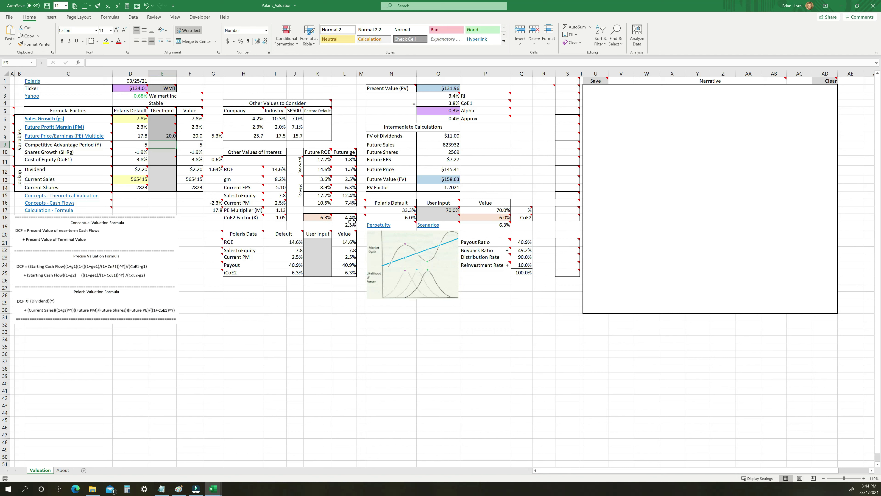
mouse_move(351, 180)
mouse_move(347, 217)
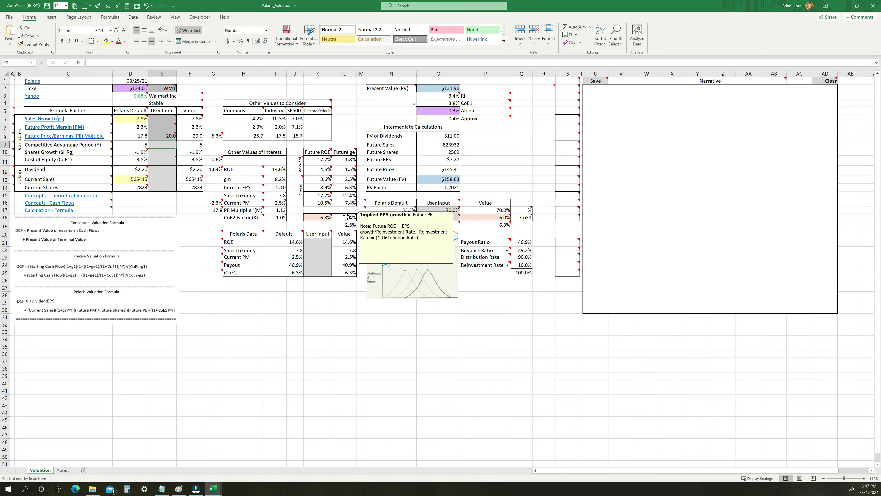
mouse_move(449, 213)
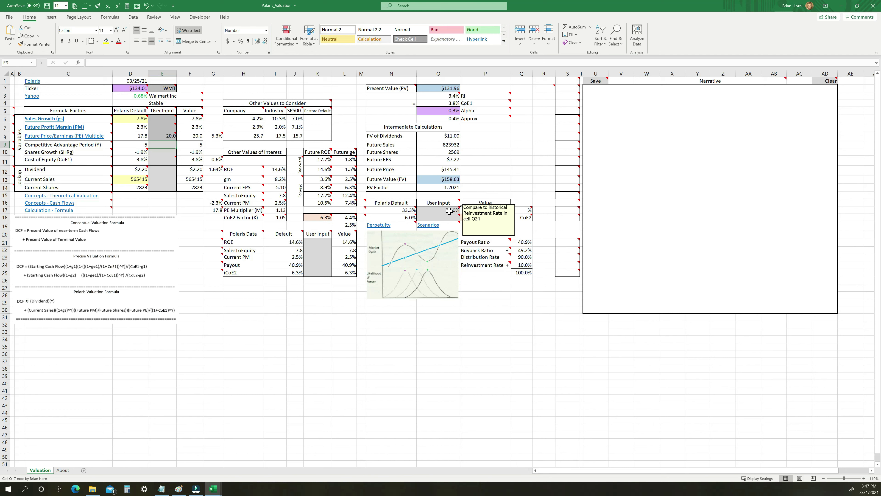
- Set the reinvestment rate user input in O17 to .20 and check the implied EPS growth in L18
click(362, 210)
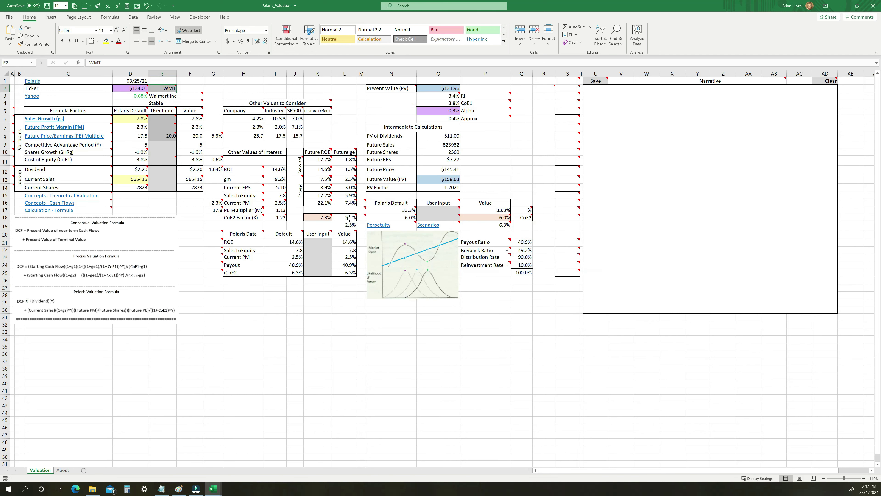
click(440, 210)
text(.20)
key(Return)
click(349, 218)
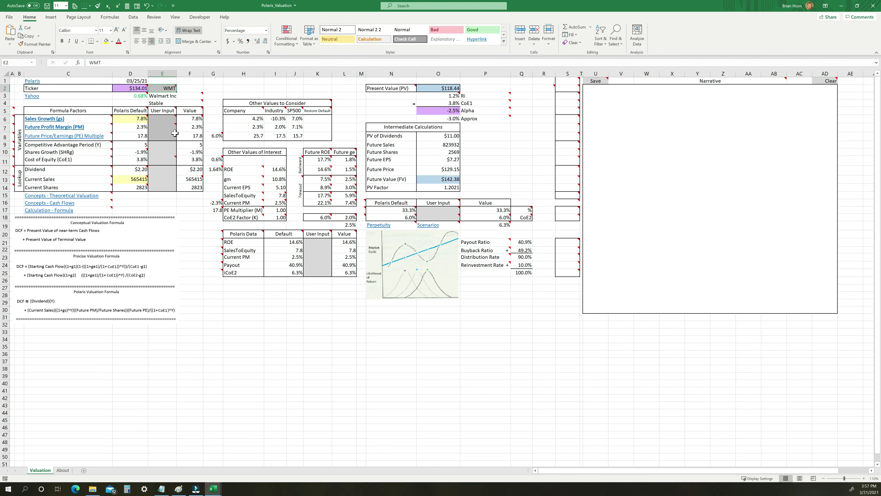
- Read the notes on E8, O17 and O18, and set the CoE2 user input in O18 to 5%
mouse_move(163, 133)
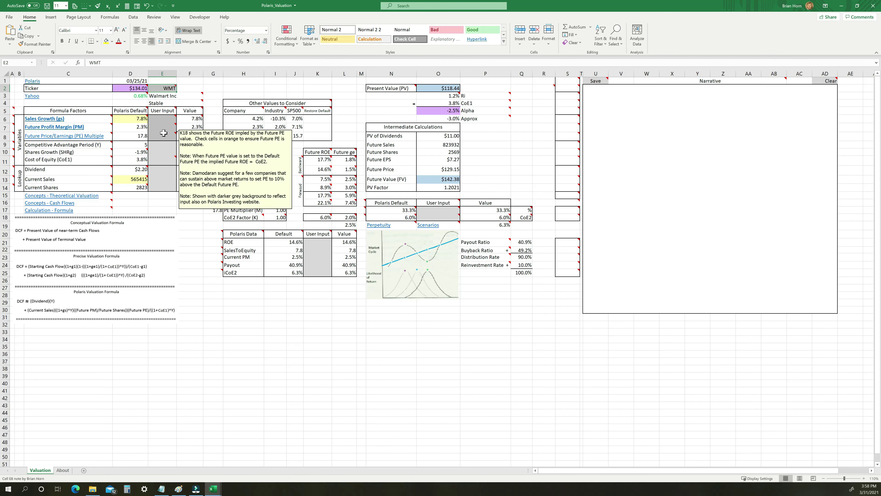
mouse_move(451, 213)
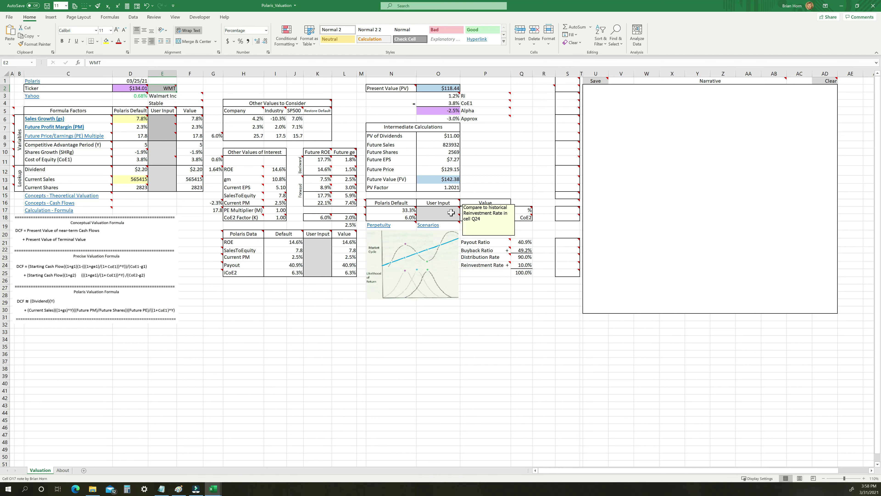
drag(450, 212, 449, 218)
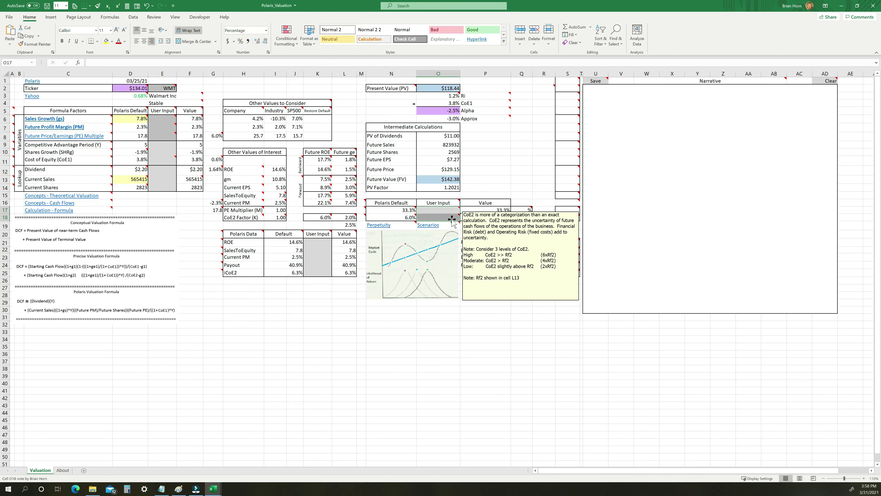
click(450, 218)
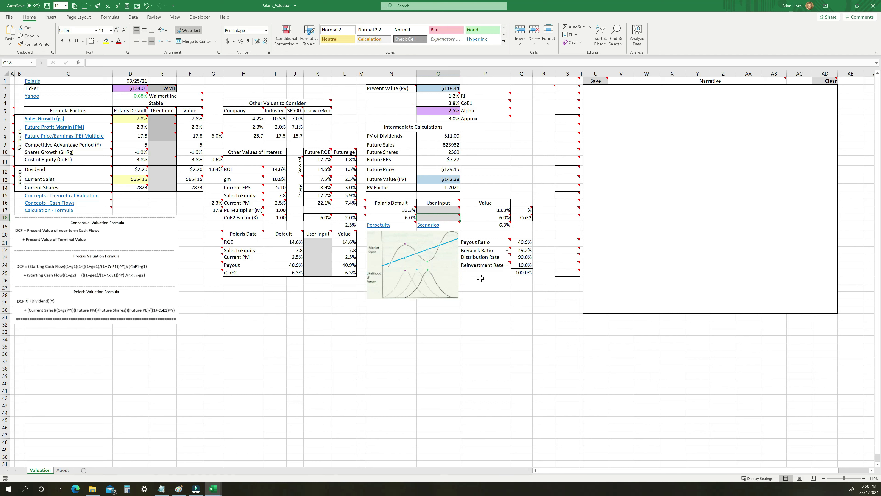
text(5)
key(Return)
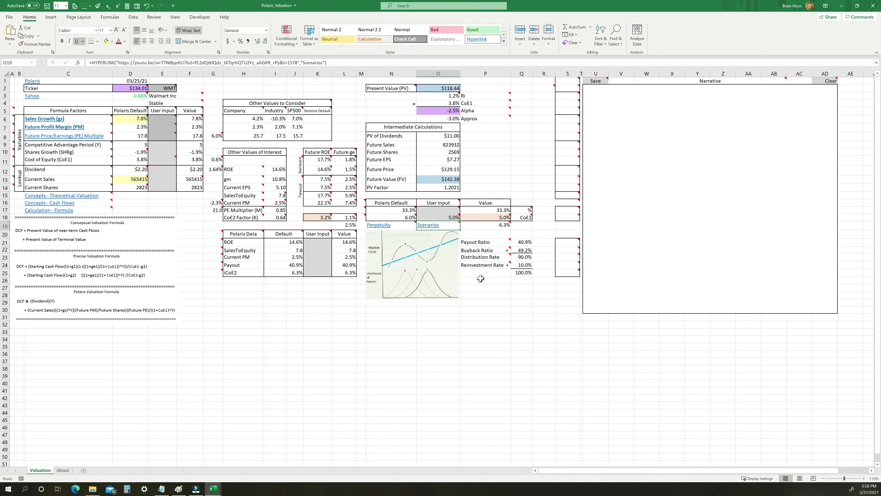
- Set the reinvestment rate user input in O17 to 50%
click(439, 211)
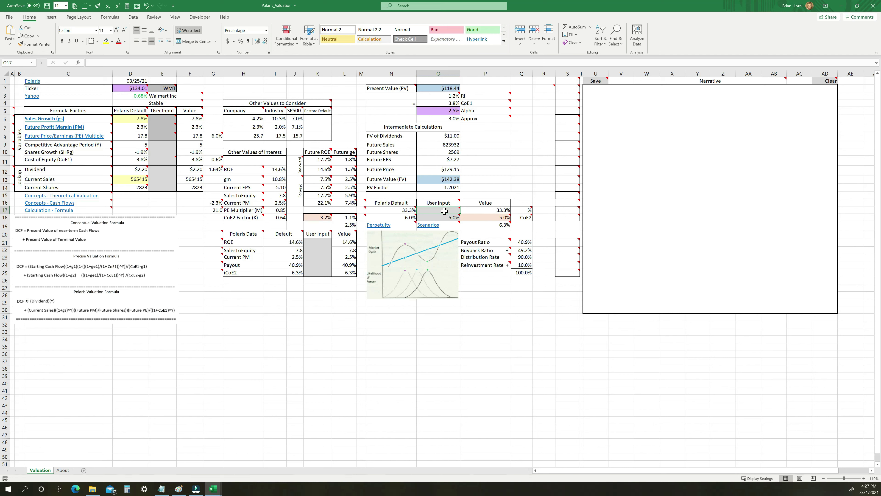
mouse_move(444, 210)
text(50)
key(Return)
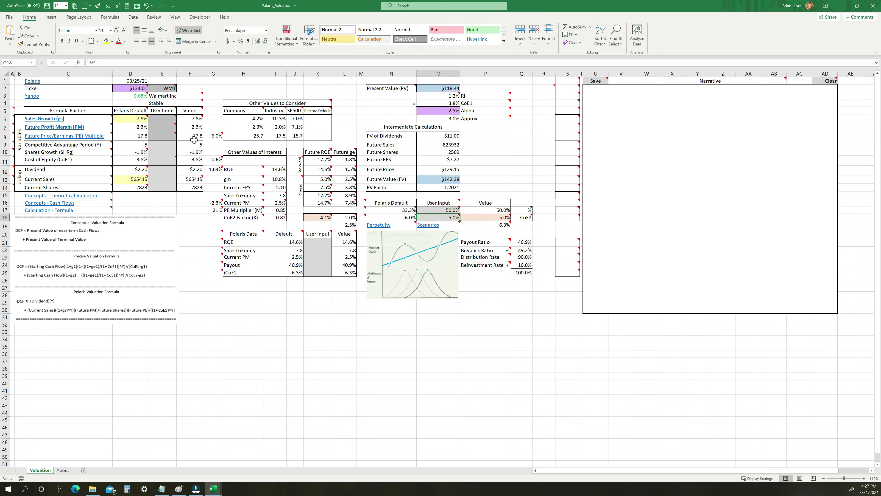
- Set the Future PE user input in E8 to 25 and compare the implied EPS growth in L18 with Rf2 in L13
click(167, 138)
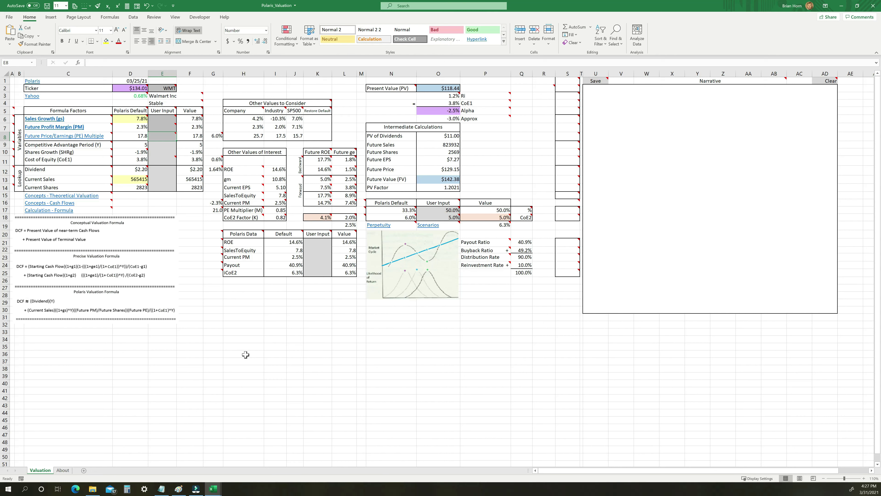
text(25)
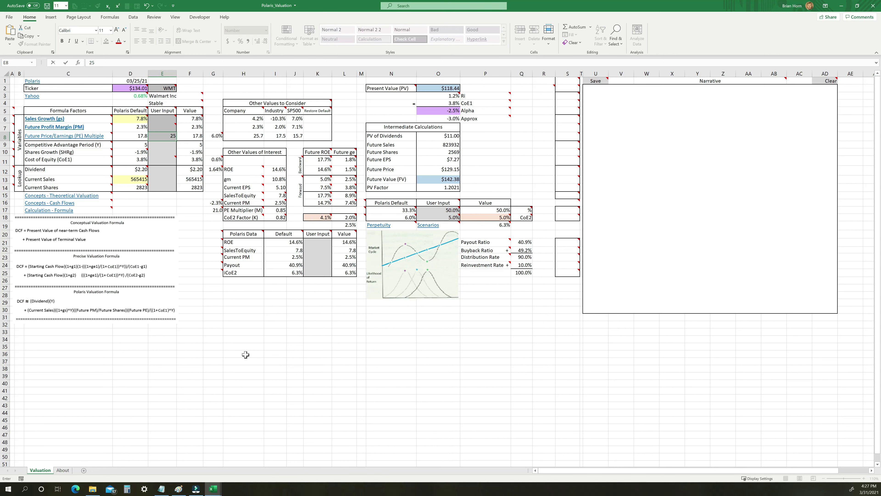
key(Return)
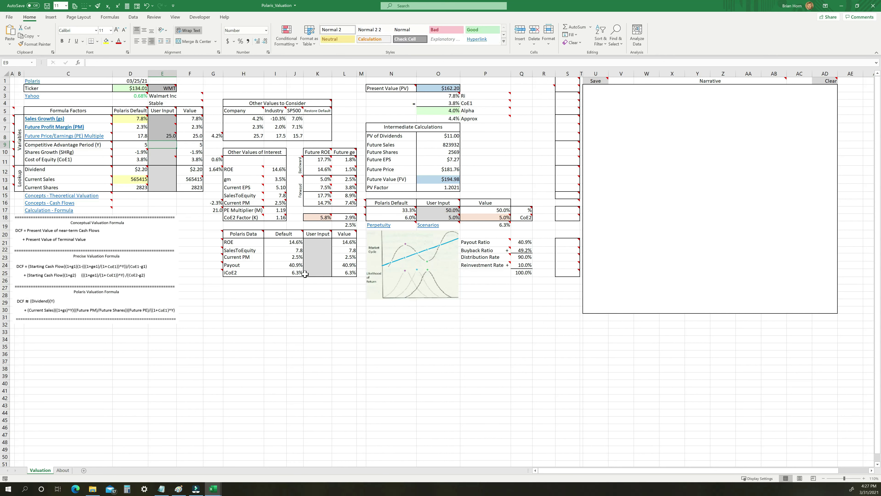
mouse_move(351, 217)
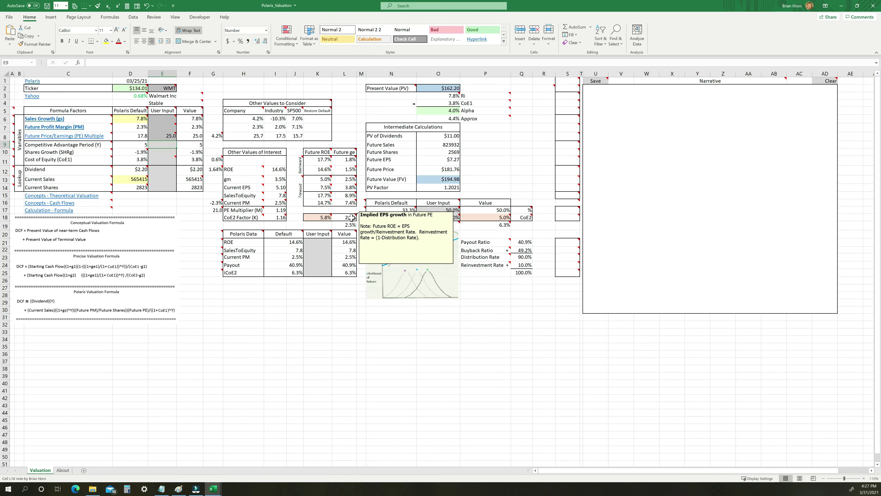
mouse_move(352, 180)
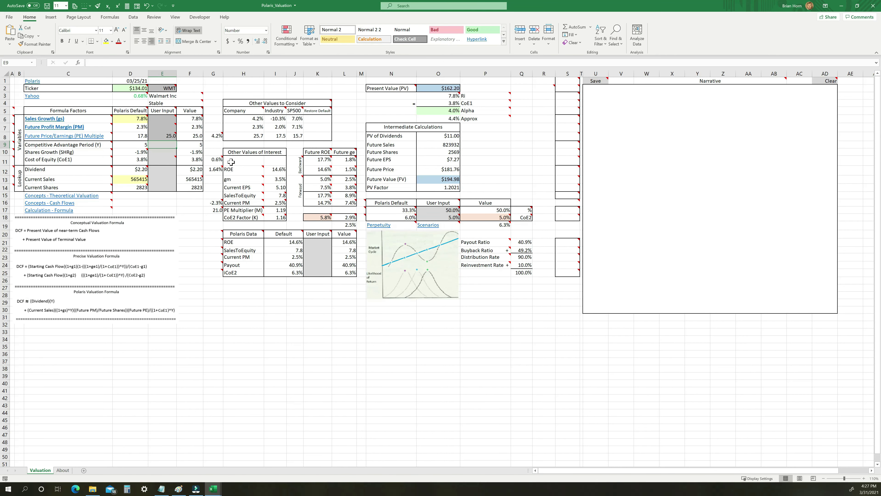
- Lower the Future PE user input in E8 to 22 and finally 21, comparing the implied EPS growth in L18 with Rf2 in L13
click(163, 135)
text(22)
key(Return)
mouse_move(352, 220)
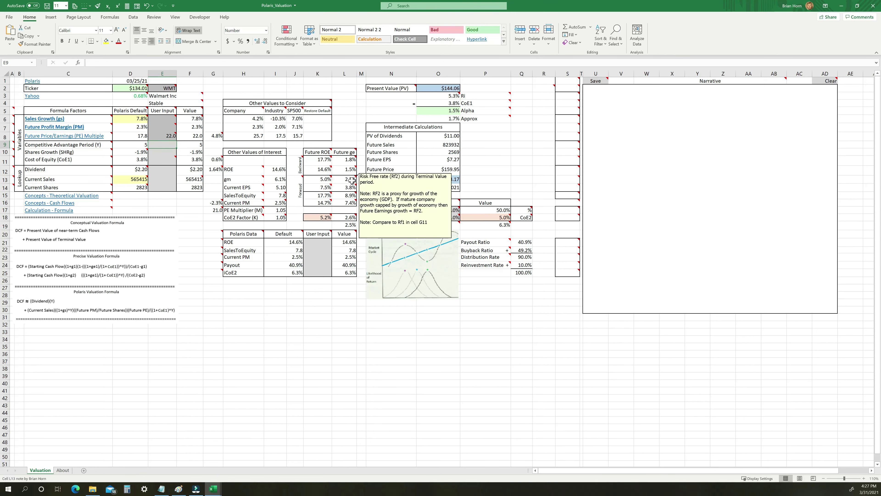
click(169, 136)
text(21)
key(Return)
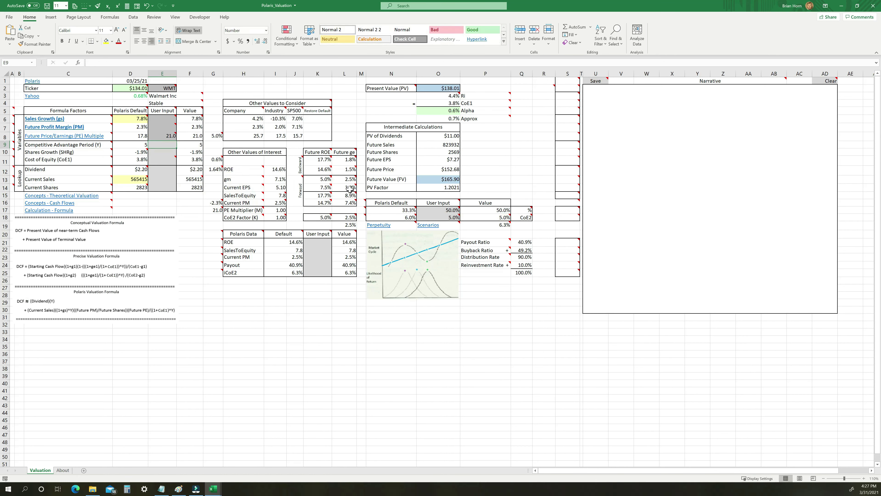
mouse_move(351, 180)
mouse_move(170, 136)
mouse_move(447, 211)
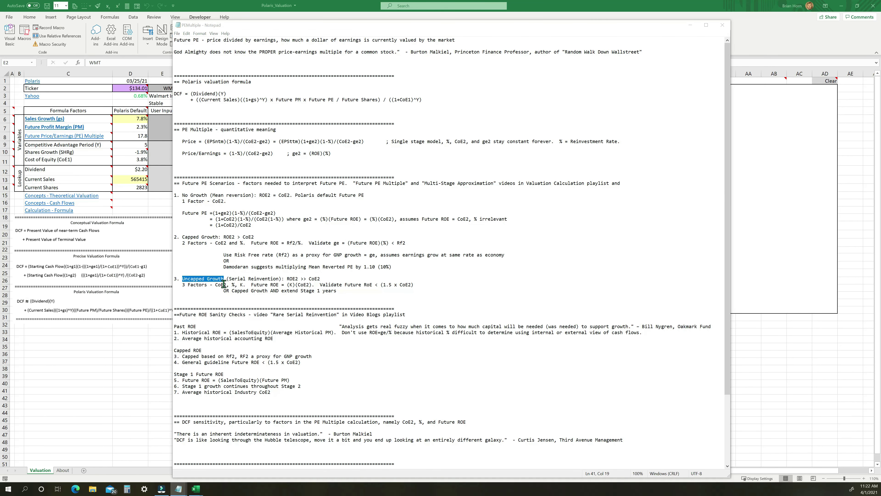
- Read the Uncapped Growth scenario in the PEMultiple notes, including ROE2 >> CoE2 and extending Stage 1, and examine the MultiStage Forecasted Growth chart
drag(224, 282, 220, 280)
drag(290, 279, 320, 279)
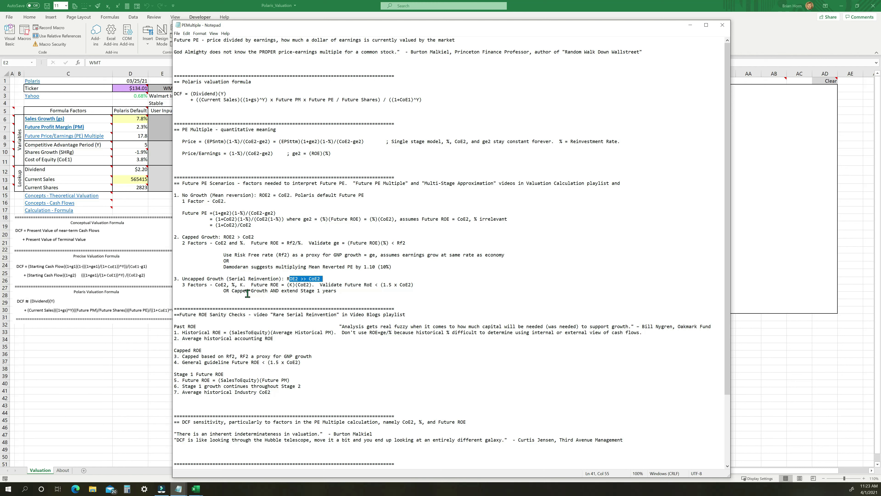
drag(232, 291, 336, 291)
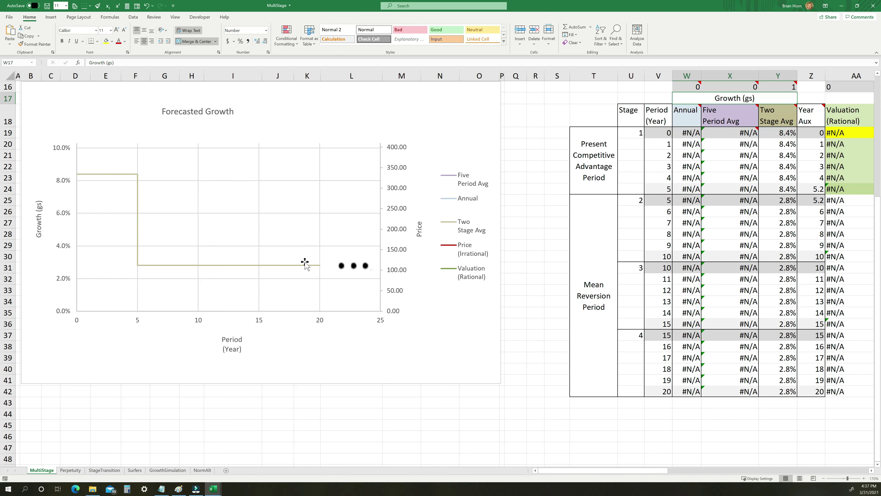
mouse_move(315, 269)
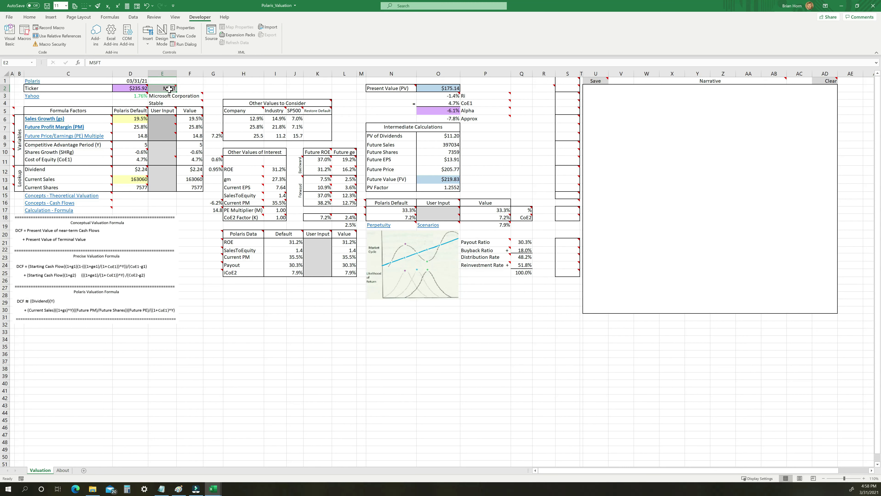
- For MSFT, set the CoE2 user input in O18 to 9% and the reinvestment rate user input in O17 to 60%
click(447, 217)
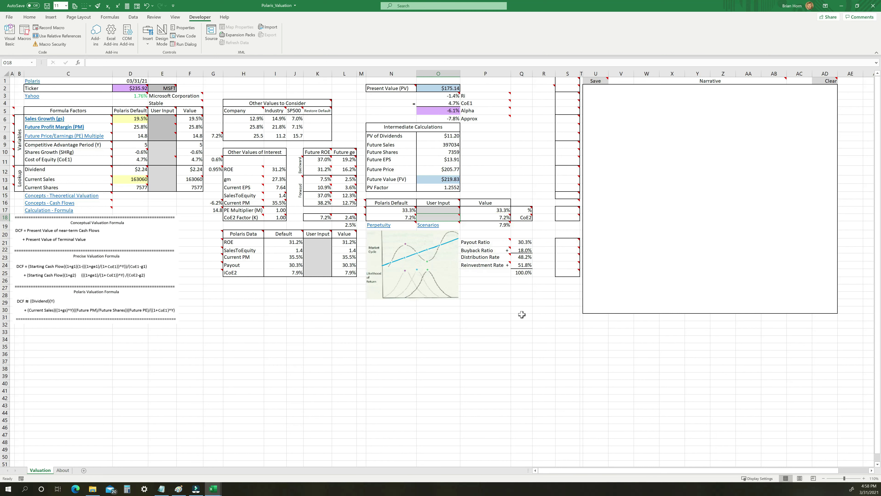
text(9%)
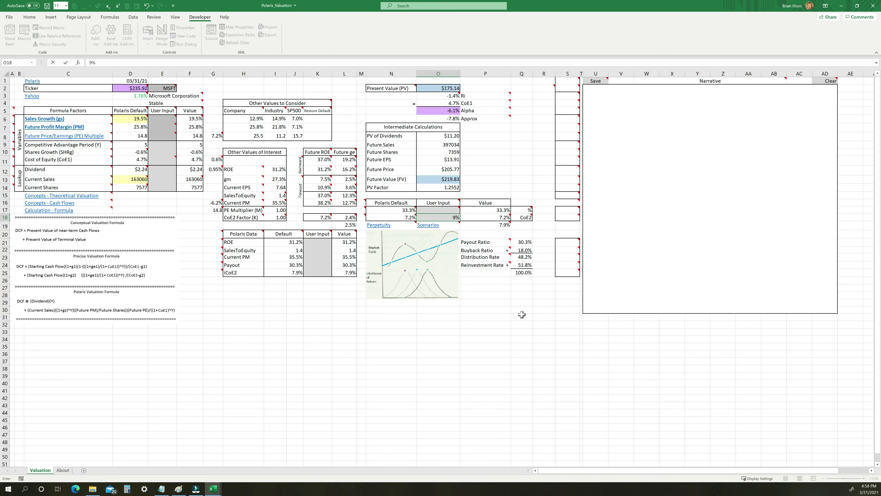
click(449, 210)
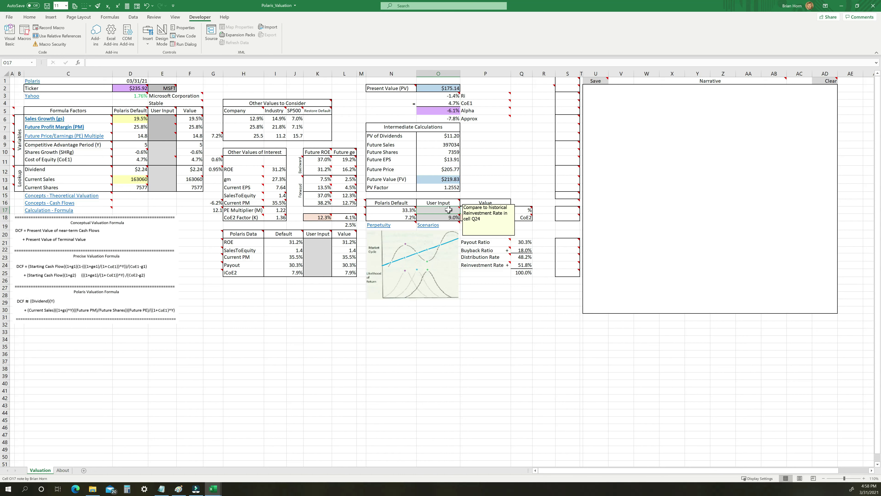
text(60%)
key(Return)
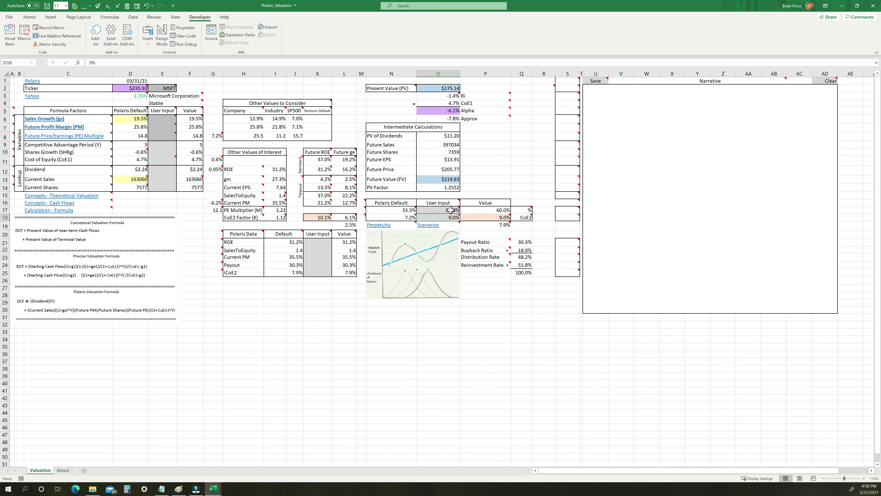
- Read the note on the implied Future ROE in K18 and highlight the CoE2 Factor (K) in H18:I18
mouse_move(324, 218)
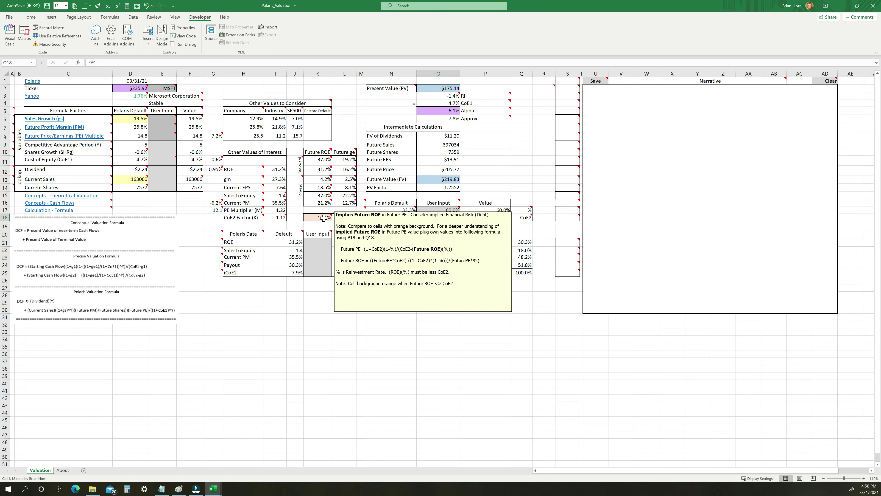
mouse_move(324, 193)
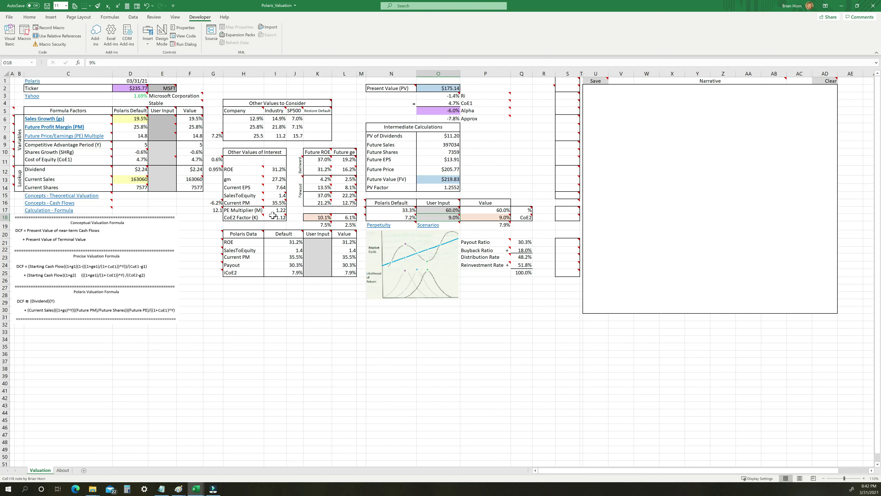
mouse_move(244, 217)
drag(244, 217, 276, 218)
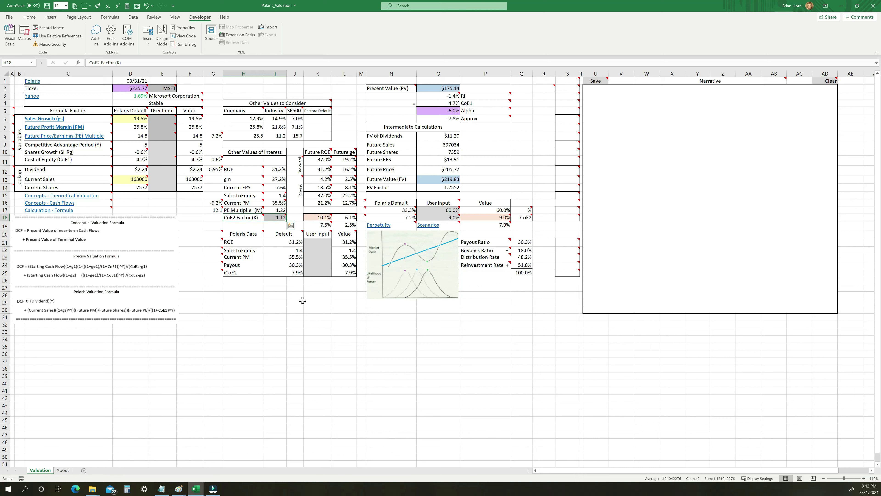
mouse_move(283, 233)
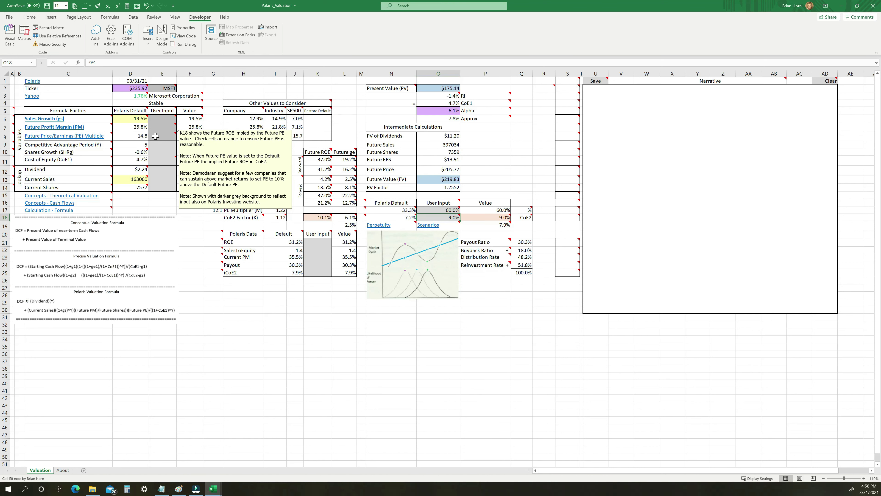
- Set the Future PE user input in E8 to 20 and finally 25, checking the implied Future ROE in K18 each time
click(155, 137)
mouse_move(231, 188)
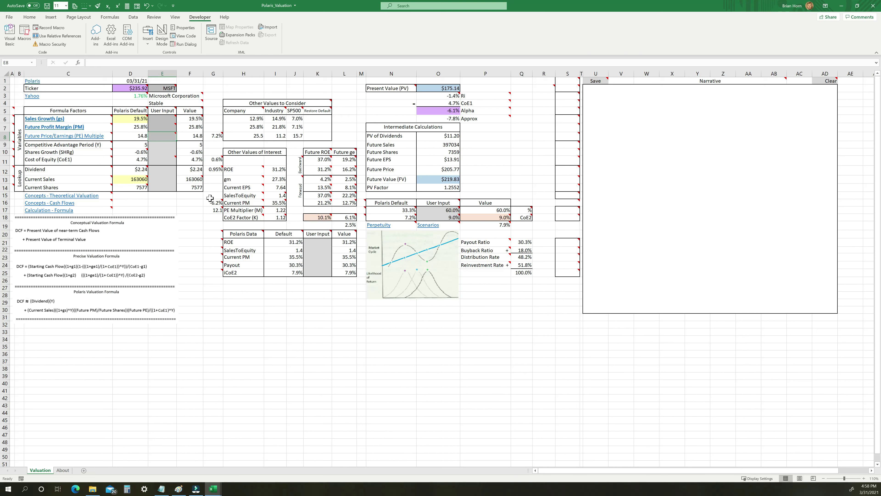
text(20)
key(Return)
mouse_move(324, 217)
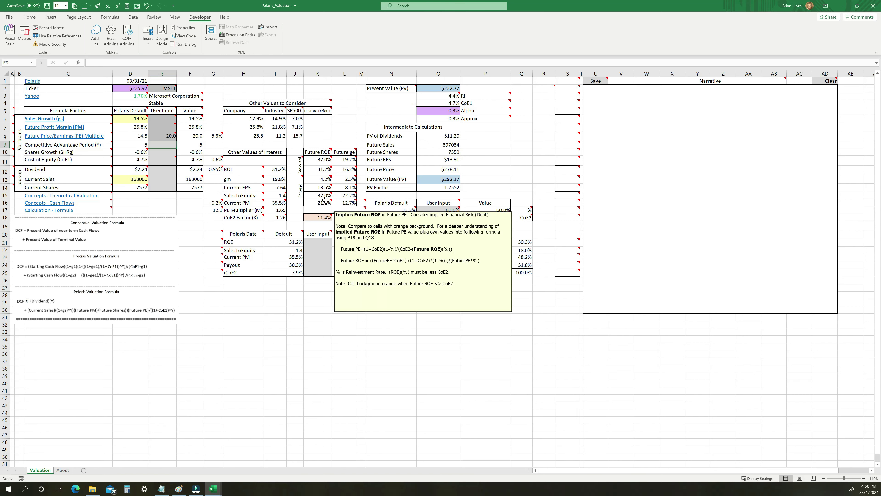
click(169, 136)
text(2)
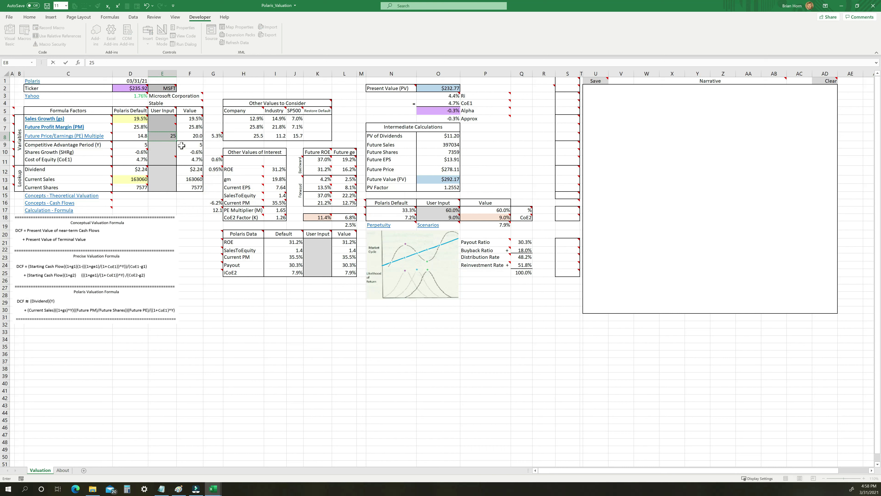
key(Return)
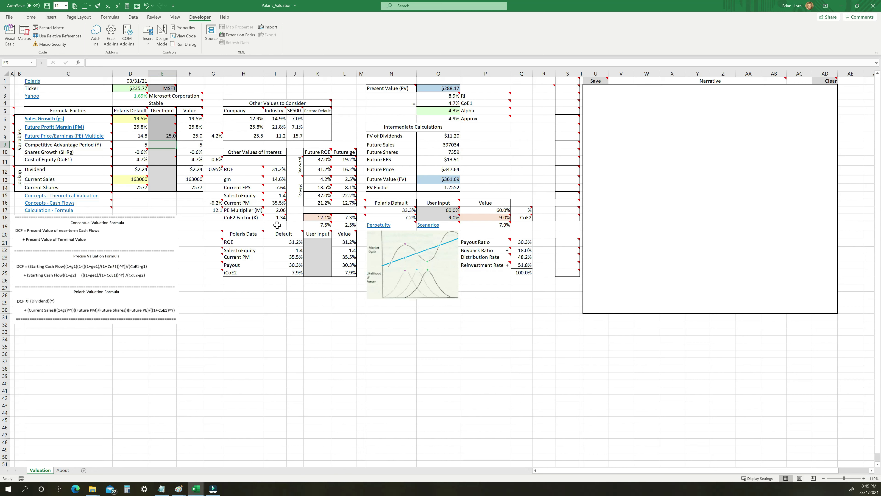
mouse_move(323, 219)
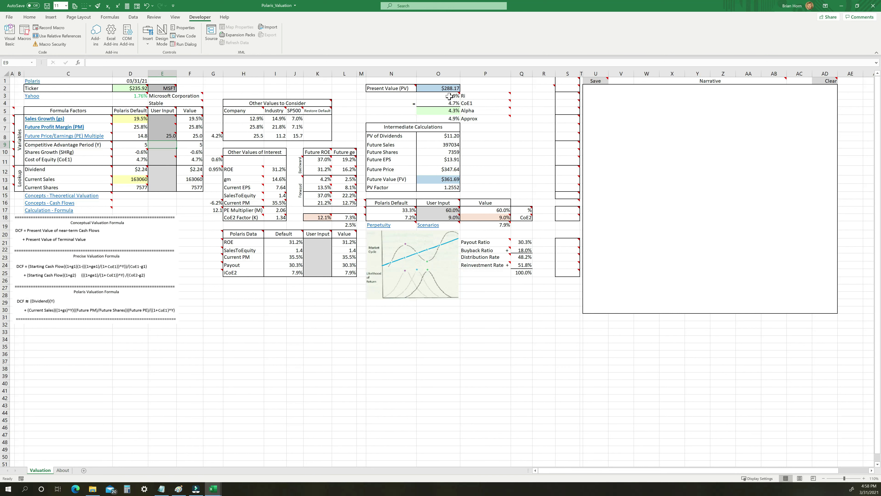
mouse_move(451, 94)
mouse_move(192, 116)
mouse_move(168, 138)
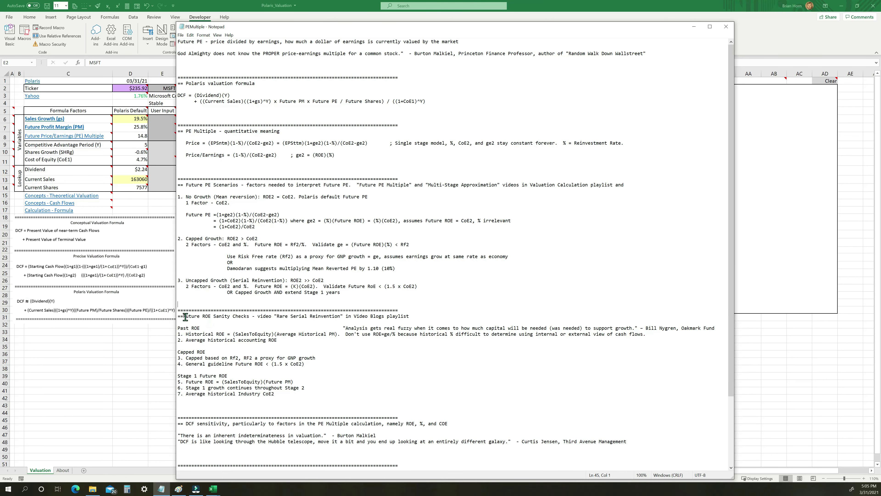
- Read the Future ROE Sanity Checks section of the PEMultiple notes, highlighting the Past ROE, Capped ROE and Stage 1 Future ROE checks
drag(184, 316, 248, 316)
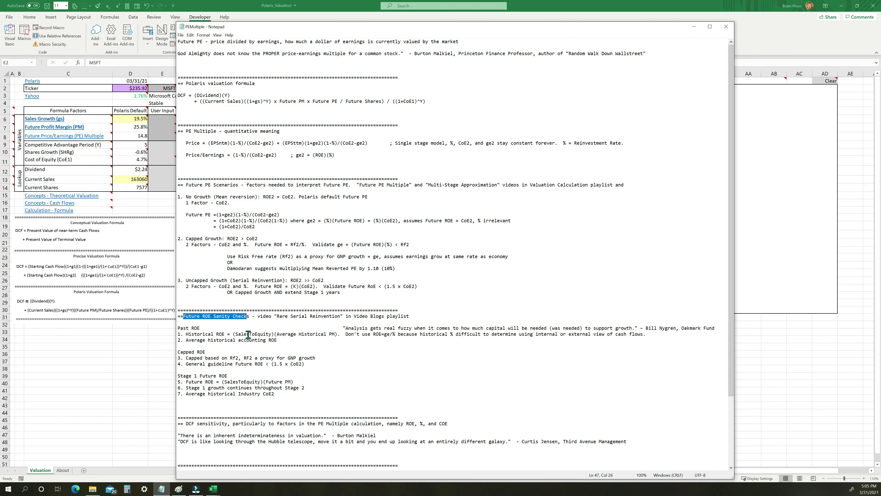
drag(314, 365, 168, 361)
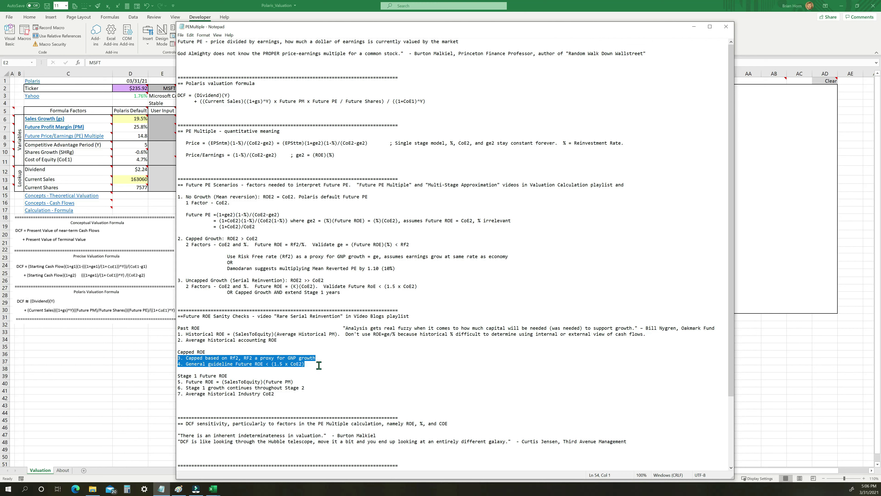
drag(290, 341, 163, 336)
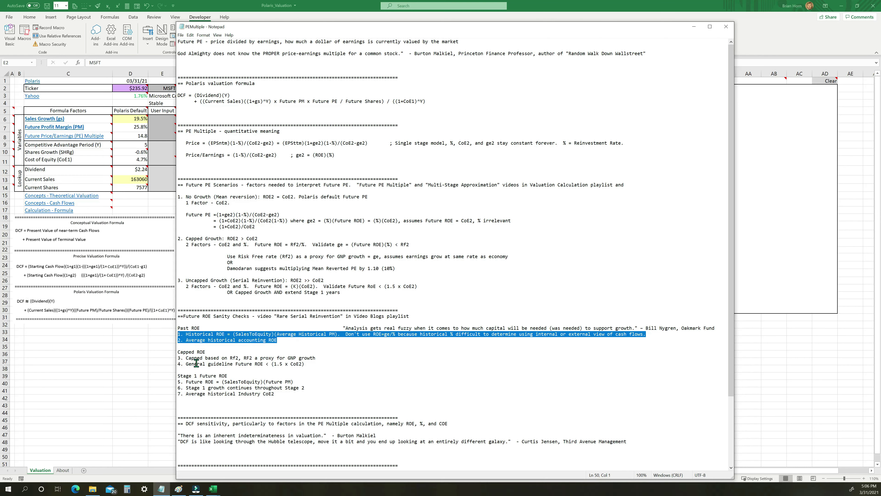
drag(279, 396, 157, 381)
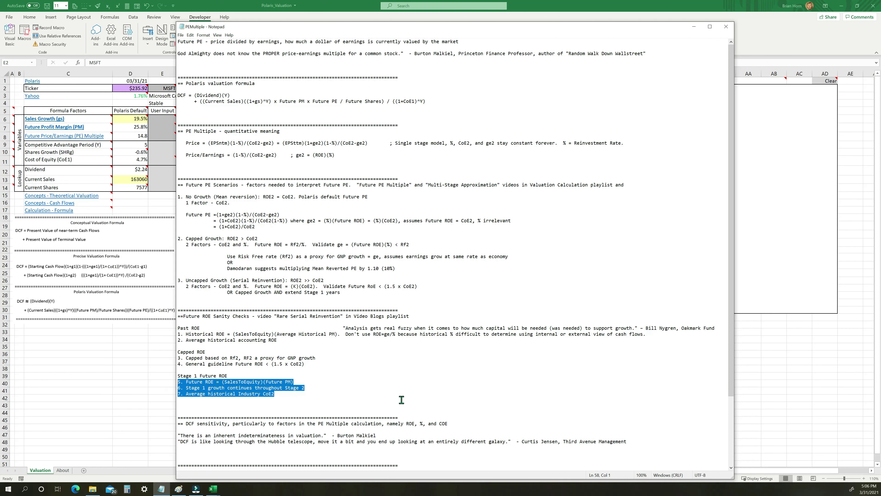
drag(294, 340, 159, 335)
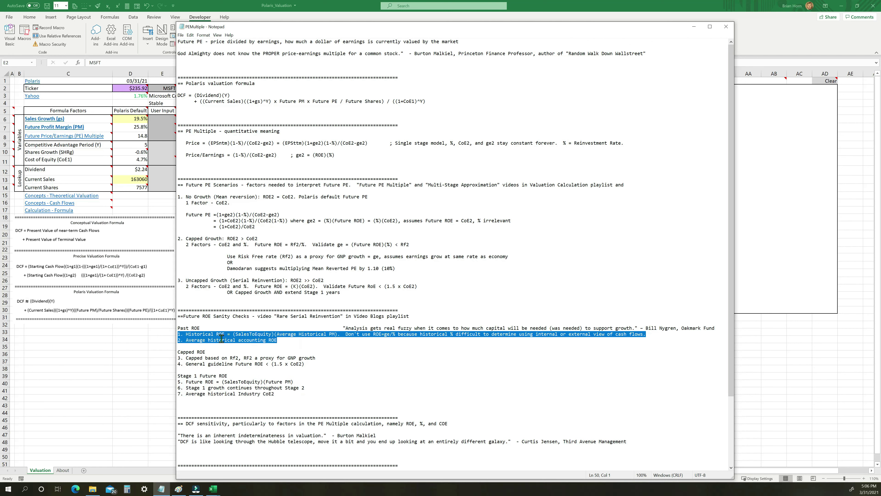
- Examine the Past ROE checks in detail: SalesToEquity, average historical accounting ROE, the ROE=ge/% caveat and the quote on capital needed for growth
drag(277, 334, 236, 334)
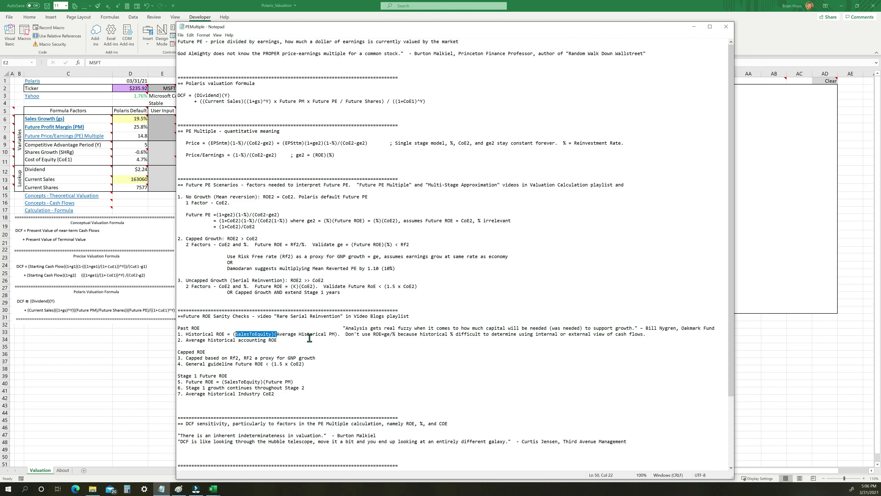
drag(278, 340, 188, 342)
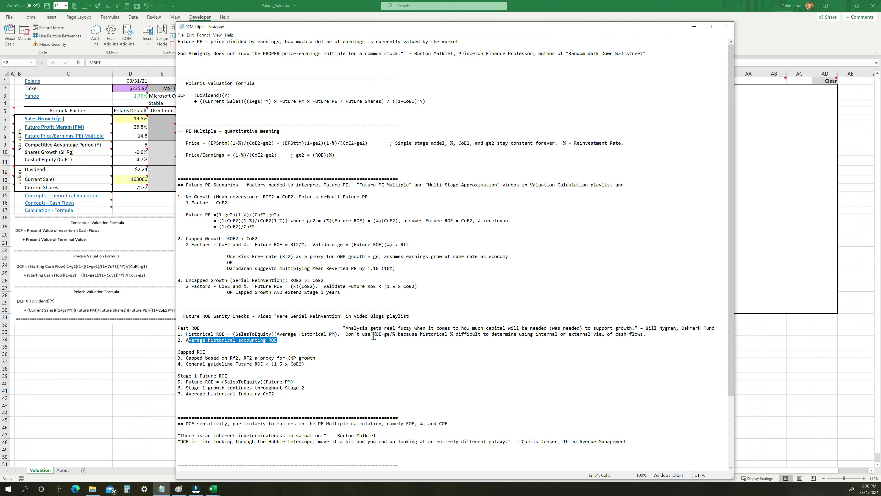
double_click(386, 334)
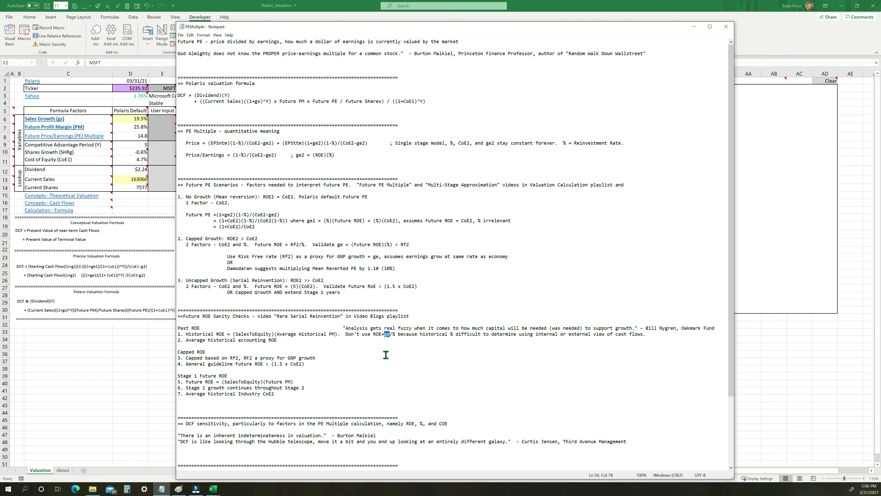
double_click(394, 334)
drag(382, 334, 373, 336)
drag(393, 334, 399, 336)
drag(646, 328, 673, 329)
drag(551, 329, 579, 330)
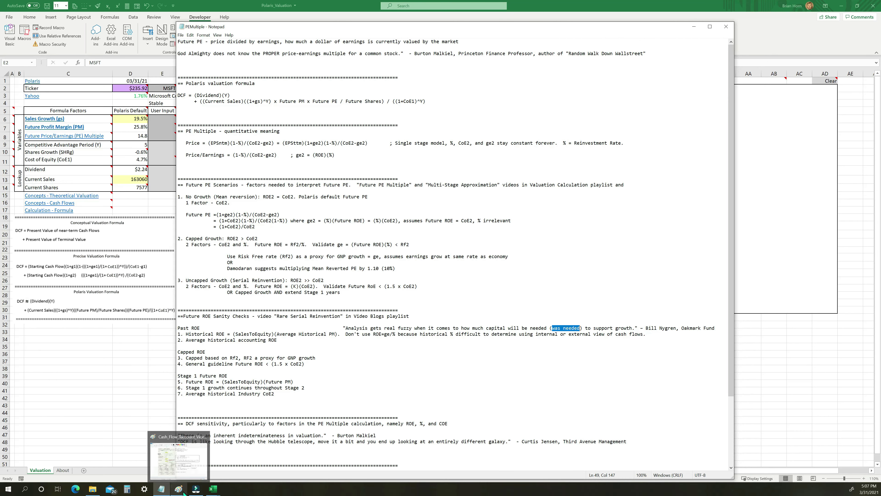
- Switch to the Cash_Flow_Taccount_Worksheet image in Paint, examine its Internal View and External View formulas, and return to the PEMultiple notes
click(183, 480)
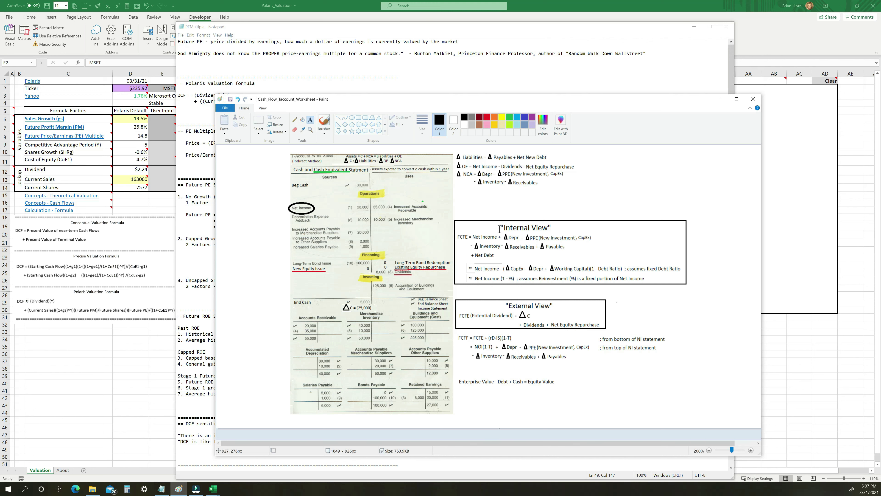
drag(501, 227, 557, 230)
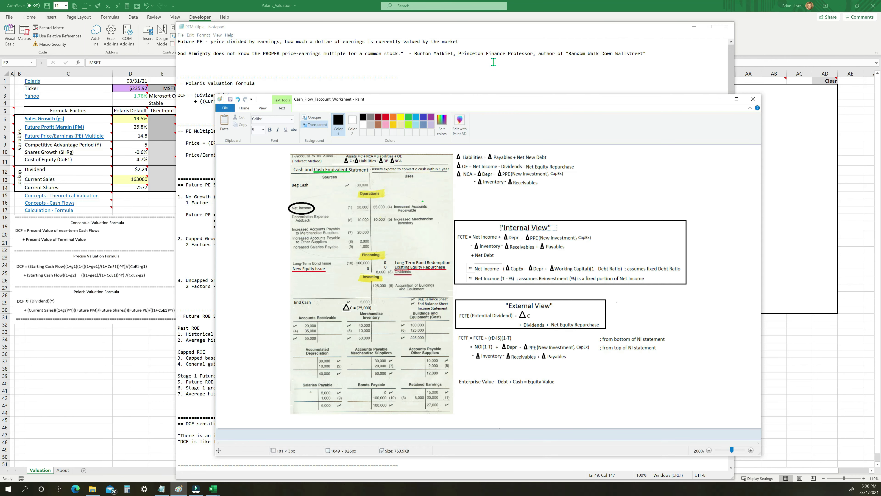
click(528, 38)
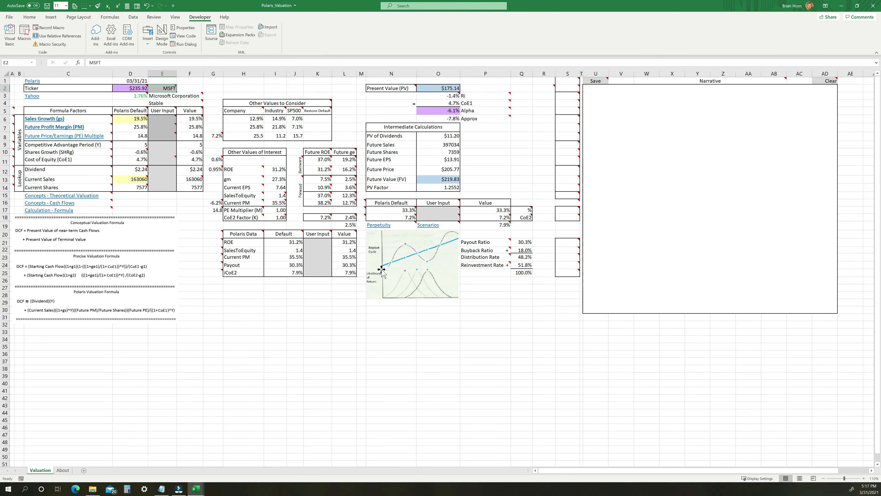
- In the Polaris valuation sheet, examine the Future ROE and Future ge block K10:L16 and the notes on L13, K13 and K15
mouse_move(326, 178)
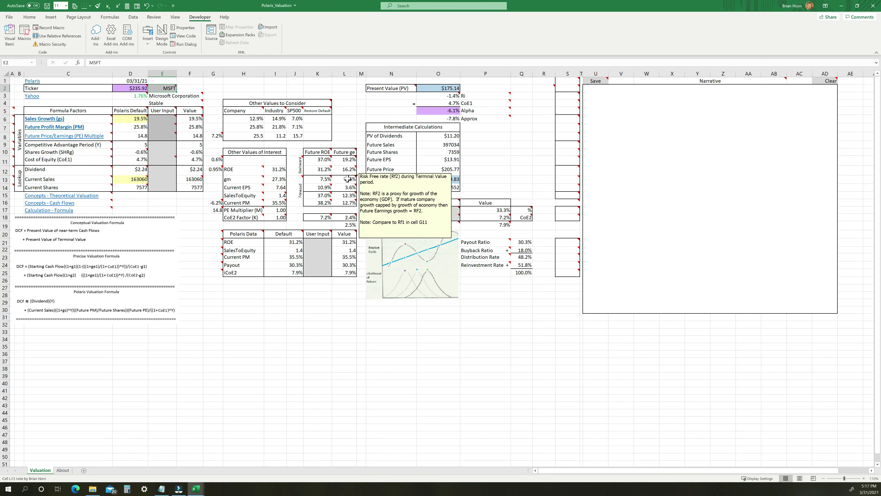
mouse_move(308, 150)
drag(308, 150, 353, 202)
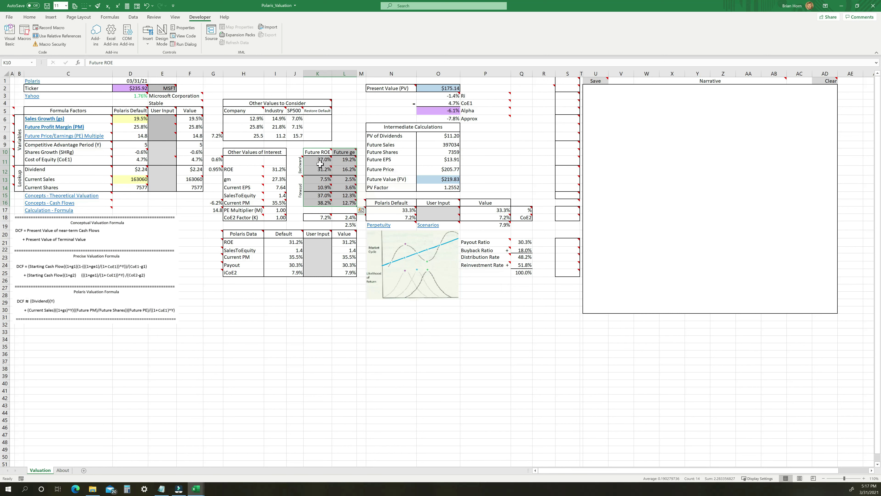
mouse_move(322, 172)
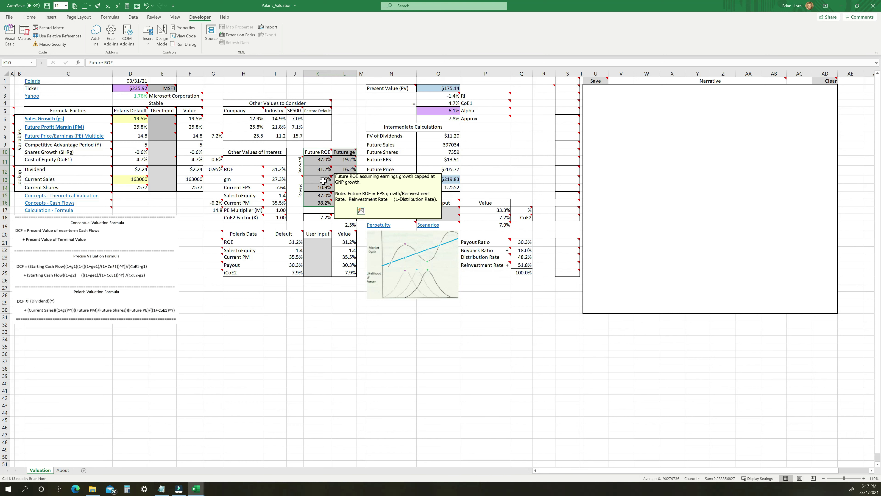
drag(324, 180, 344, 203)
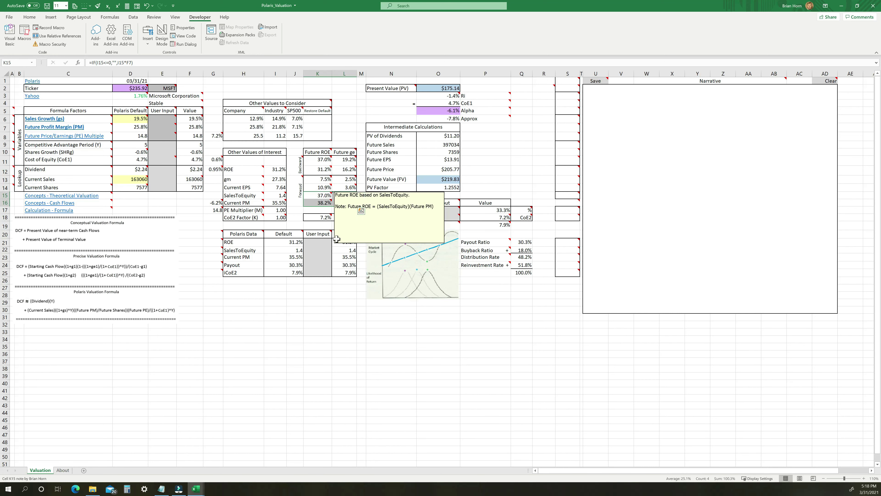
mouse_move(323, 197)
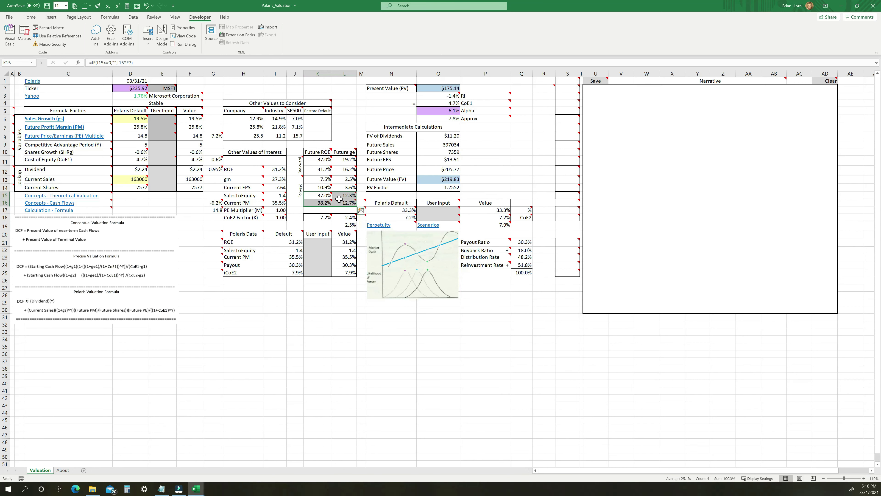
drag(317, 152, 344, 203)
mouse_move(329, 219)
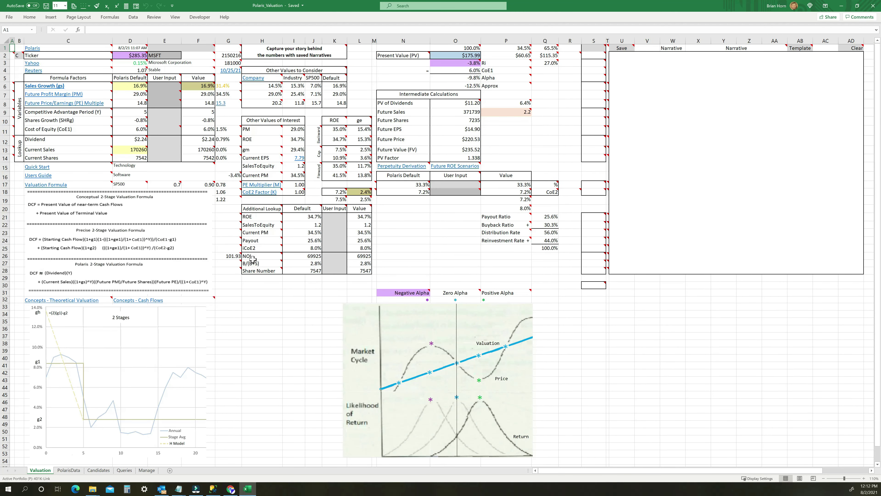
- Read the NOI note in the Additional Lookup table and highlight the NOI, B/(B+S) and Share Number rows H26:L28
mouse_move(253, 259)
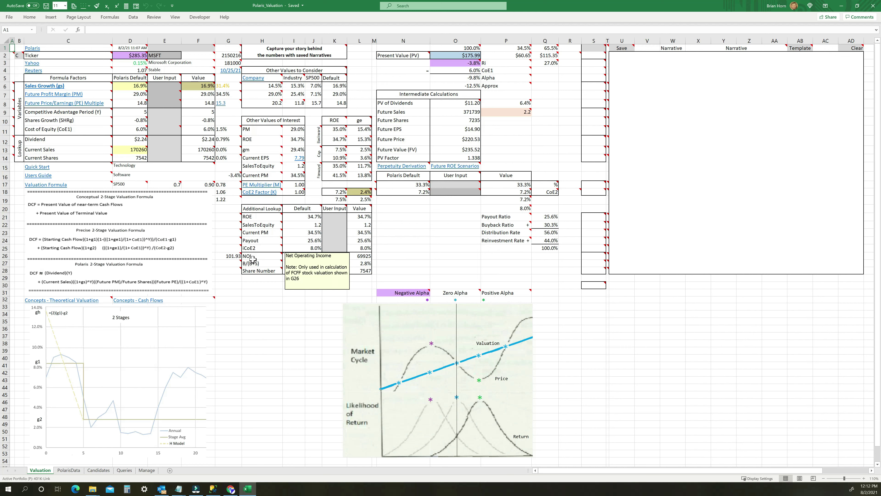
drag(255, 256, 367, 271)
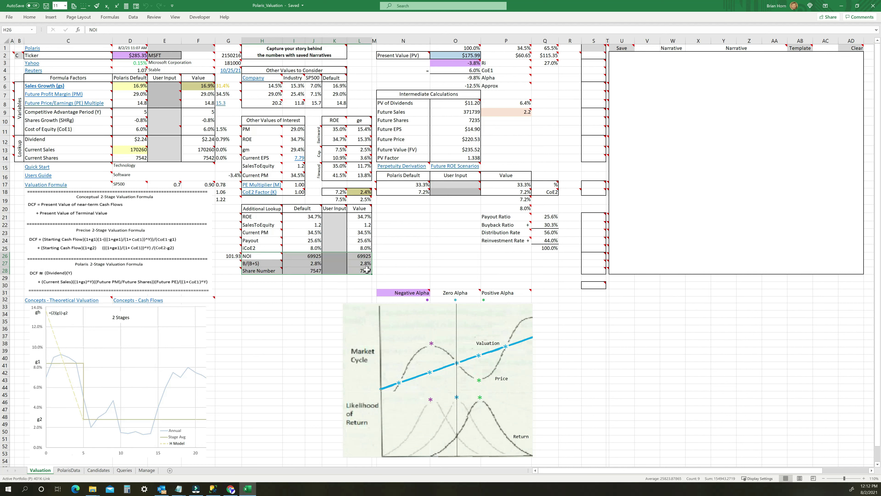
key(ctrl+Home)
mouse_move(253, 258)
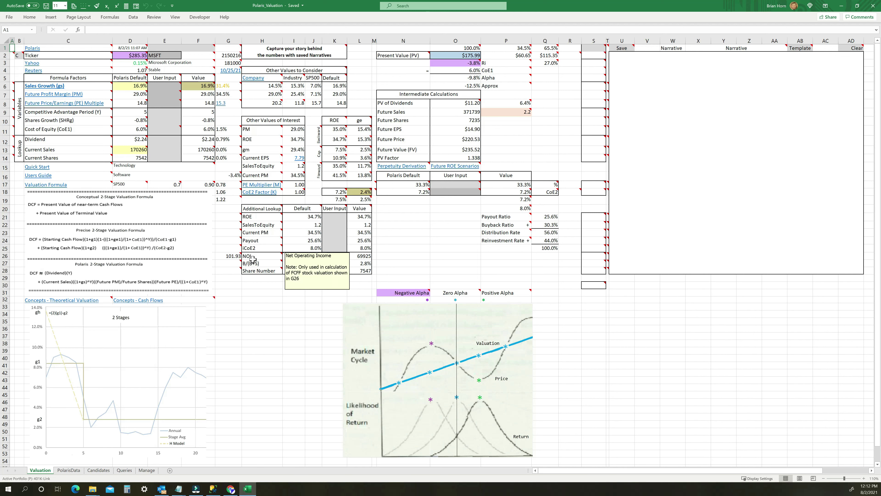
drag(252, 259, 367, 270)
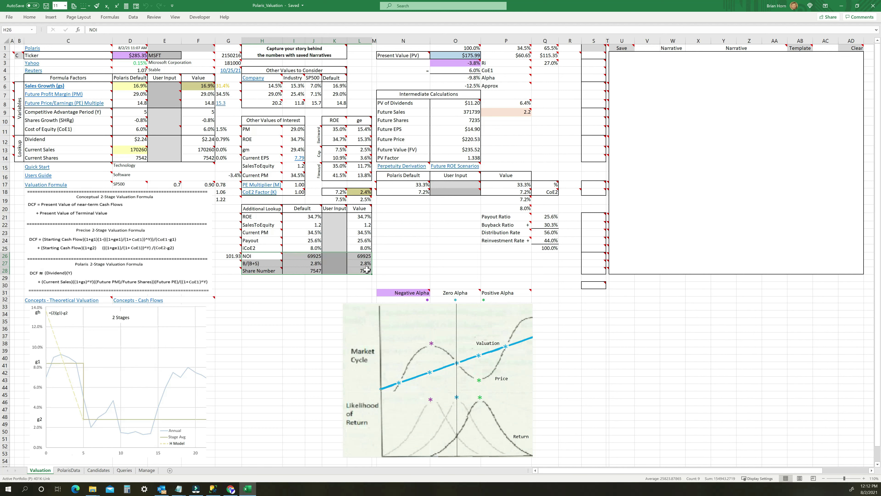
key(ctrl+Home)
mouse_move(253, 259)
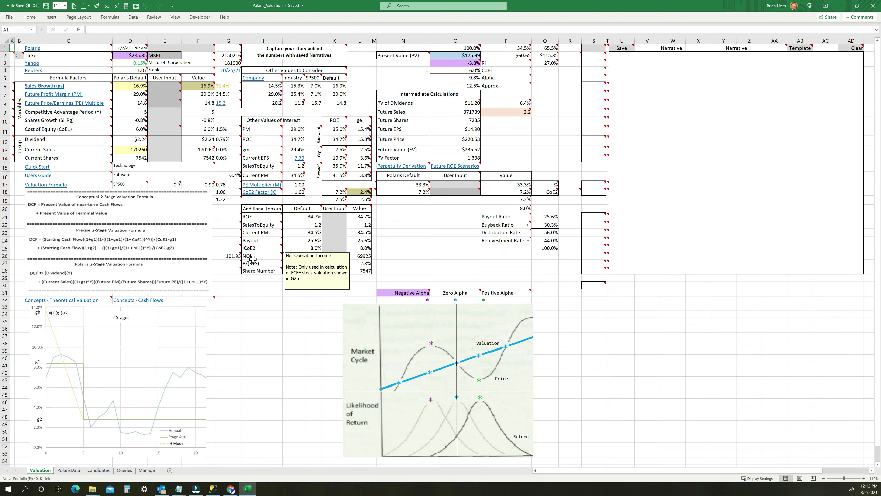
drag(252, 259, 367, 271)
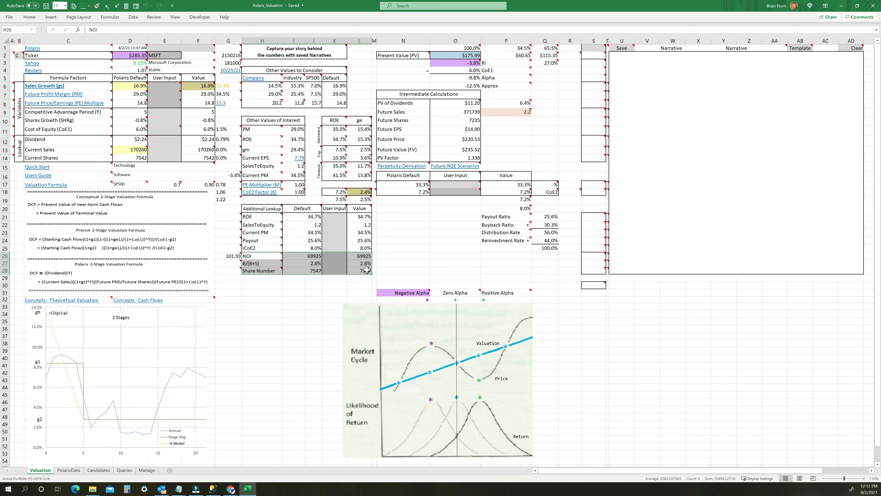
- Set Microsoft's Future PE Multiple user input in E8 to 22 and check the implied Future ROE in K18
click(332, 194)
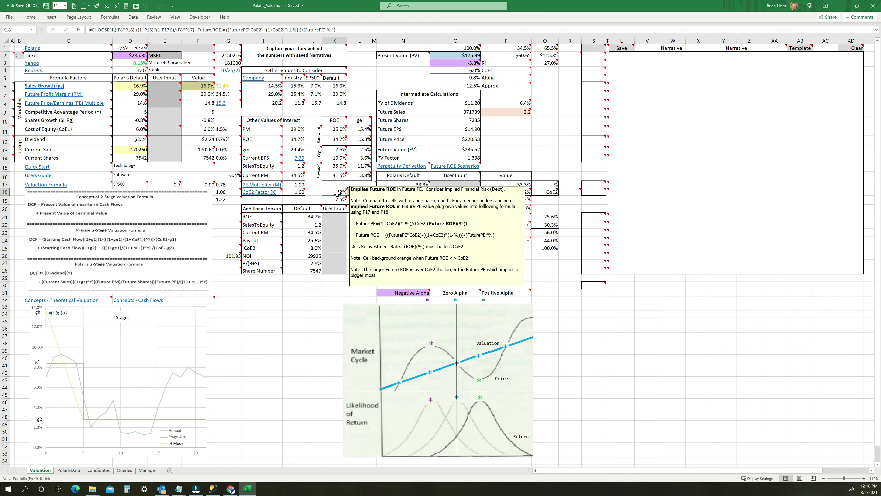
click(168, 104)
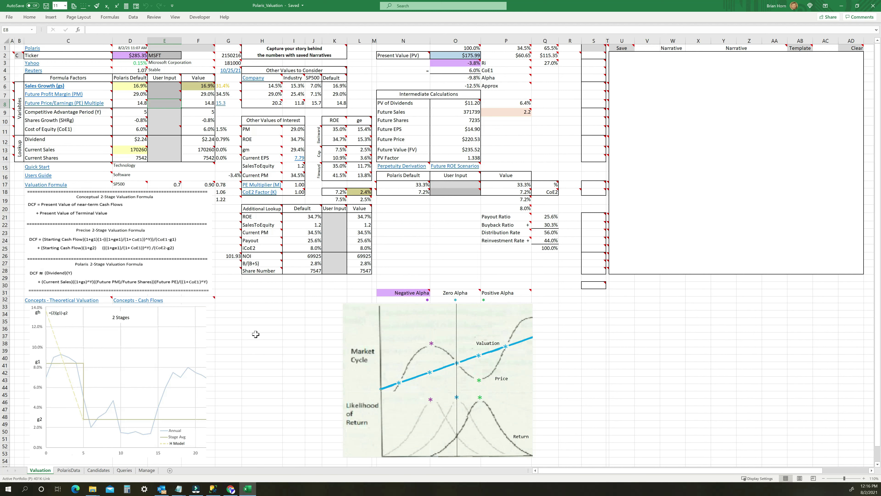
text(22)
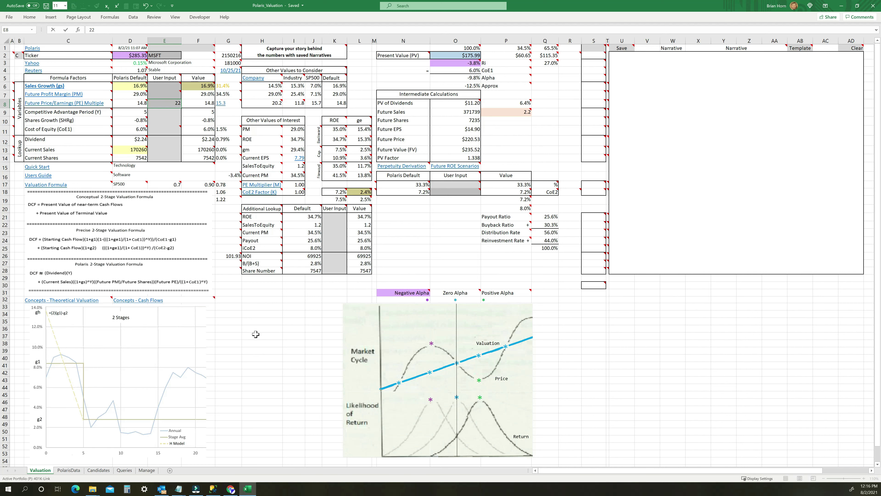
key(Return)
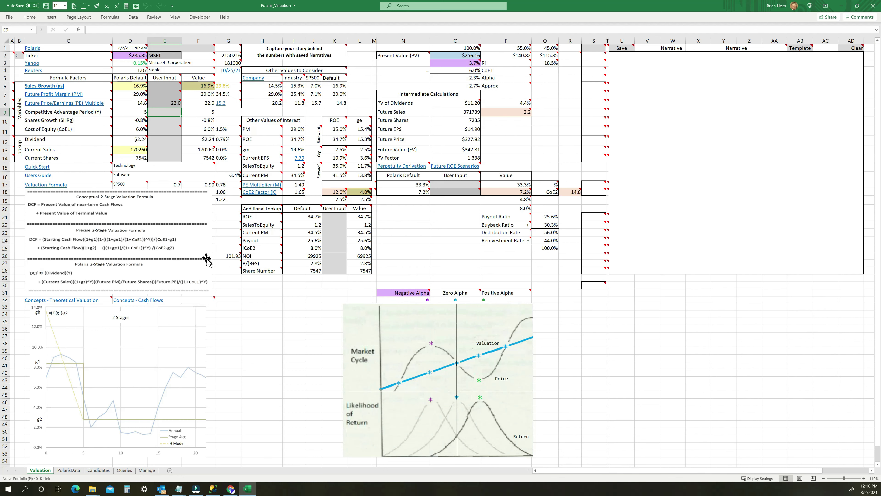
mouse_move(336, 194)
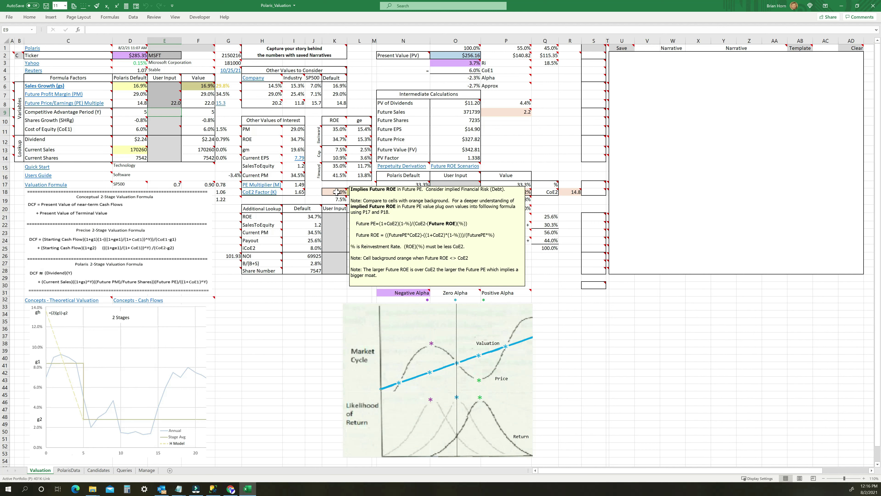
click(336, 192)
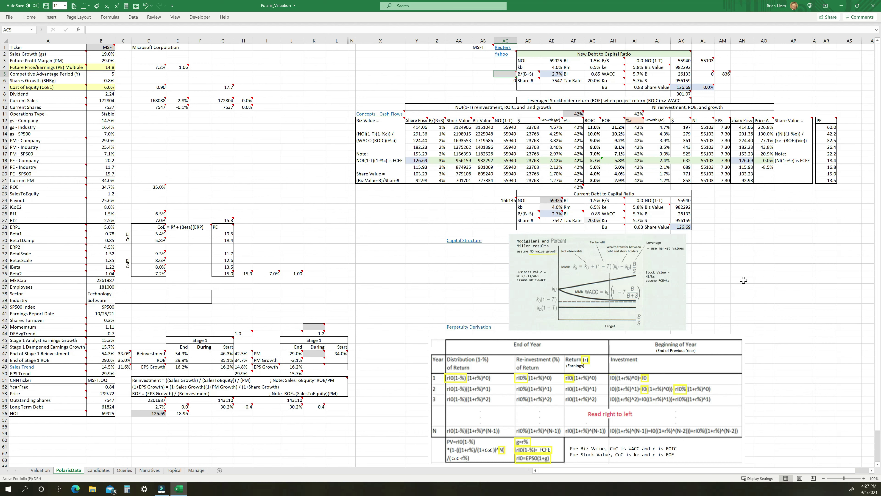
- In the PolarisData sheet, examine the ROE column AH12:AH21 and the formulas in AH18 and AH13
drag(614, 120, 614, 180)
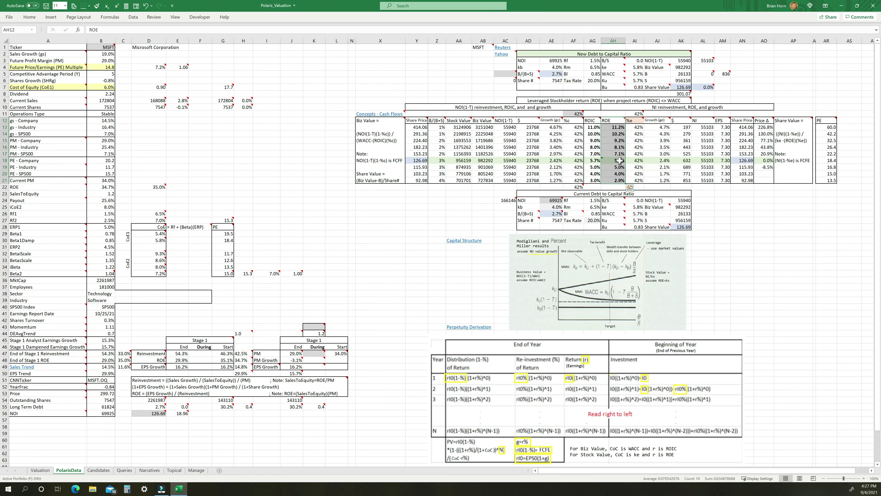
click(620, 160)
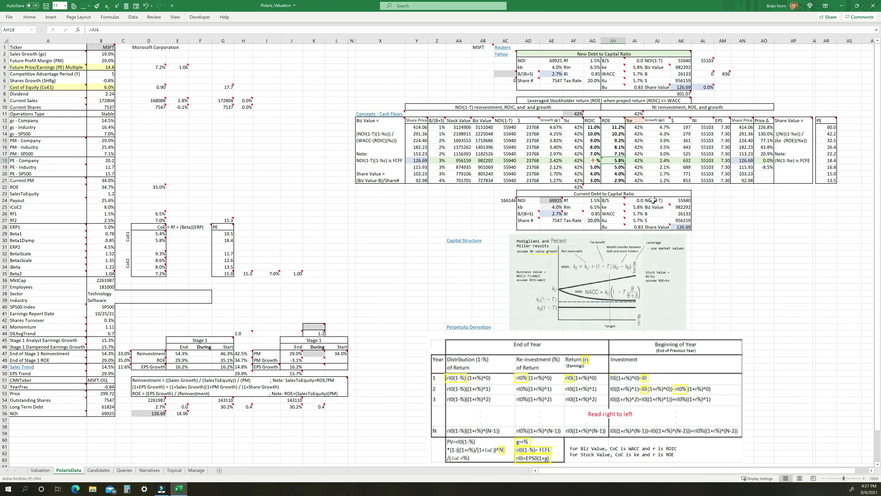
click(616, 127)
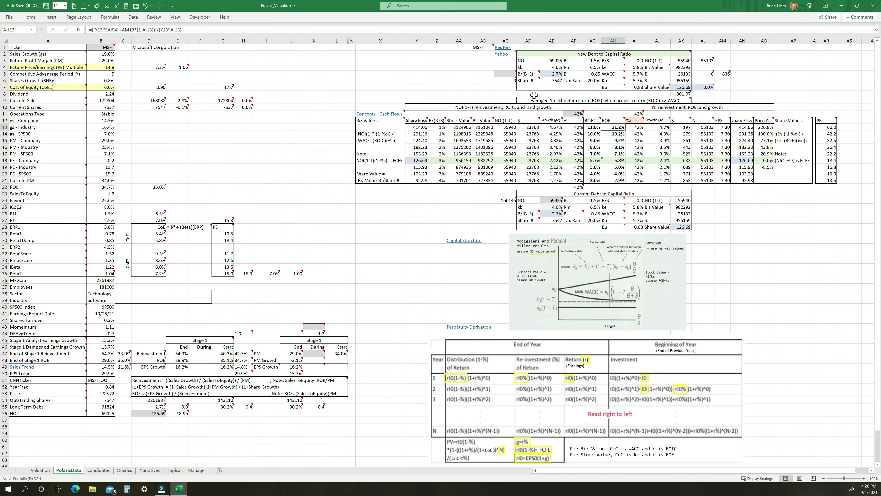
- Set the new B/(B+S) debt-to-capital ratio in AC5 to 40% and check the ROE in AH13
click(502, 73)
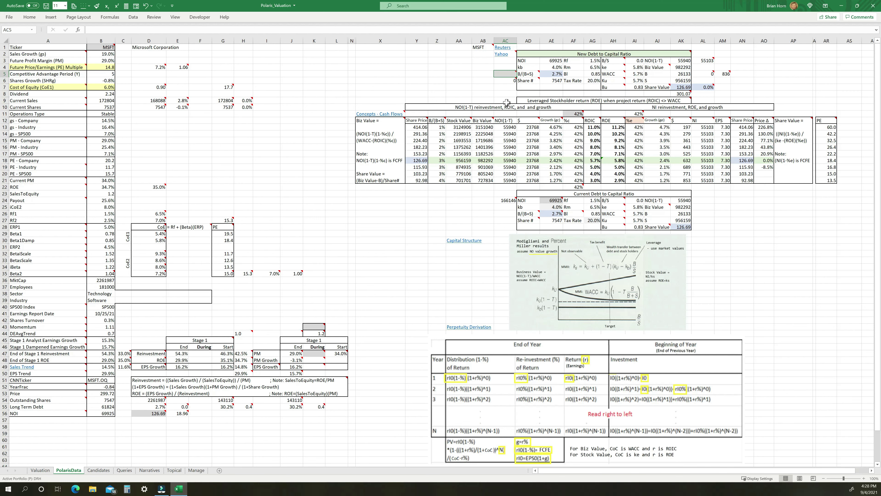
text(40)
key(Return)
click(613, 127)
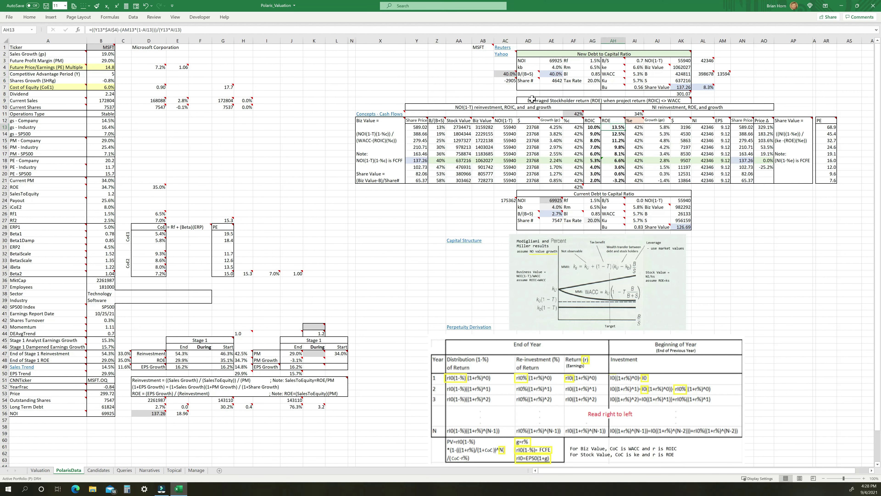
- Set the new B/(B+S) debt-to-capital ratio in AC5 to 80% and check the ROE values in AH13 and AH17
click(509, 74)
mouse_move(519, 82)
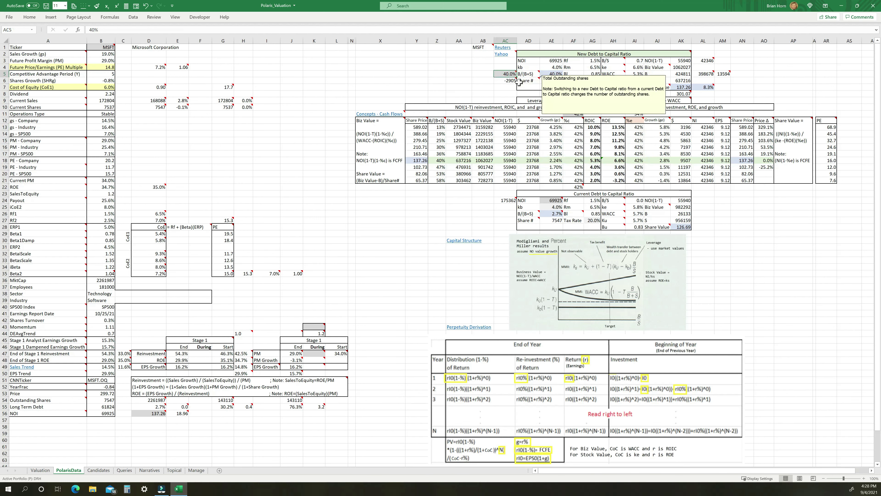
text(80)
key(Return)
click(613, 126)
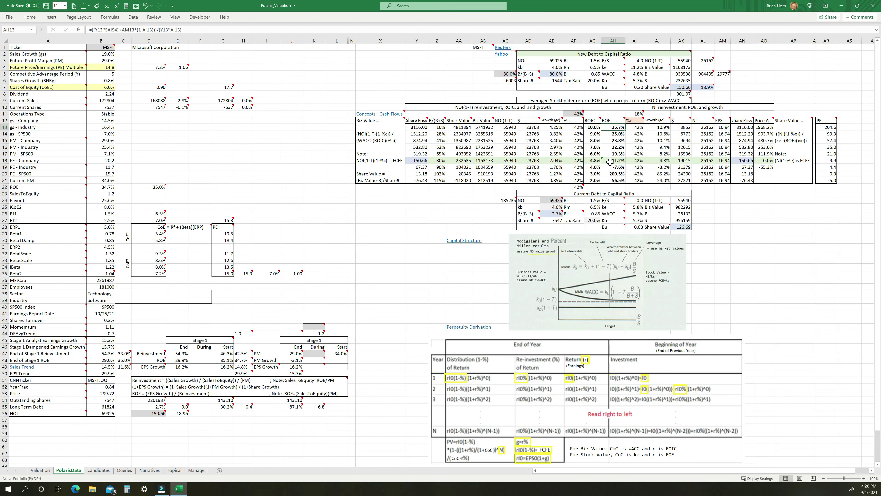
click(619, 154)
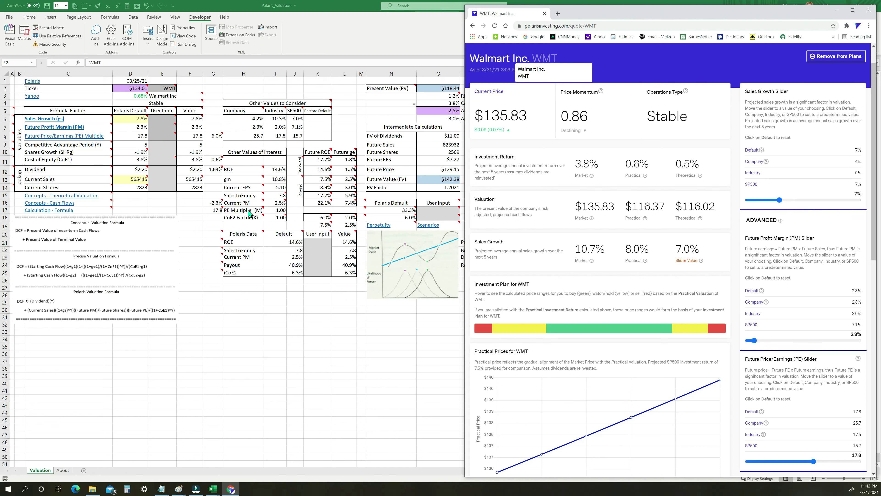
- Switch to the Walmart Valuation sheet in Excel and examine the formula factors' user input cells E6:E8 and E9:E11
click(165, 121)
drag(163, 119, 159, 136)
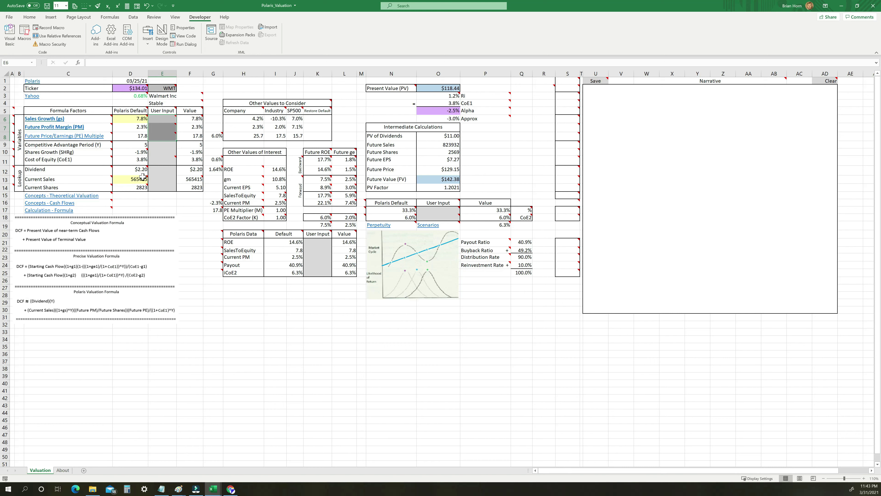
drag(162, 145, 162, 161)
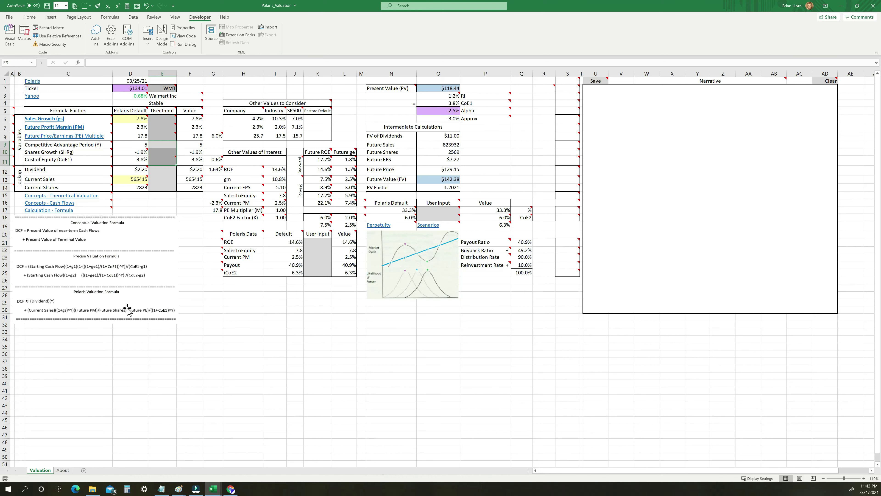
click(163, 120)
mouse_move(221, 262)
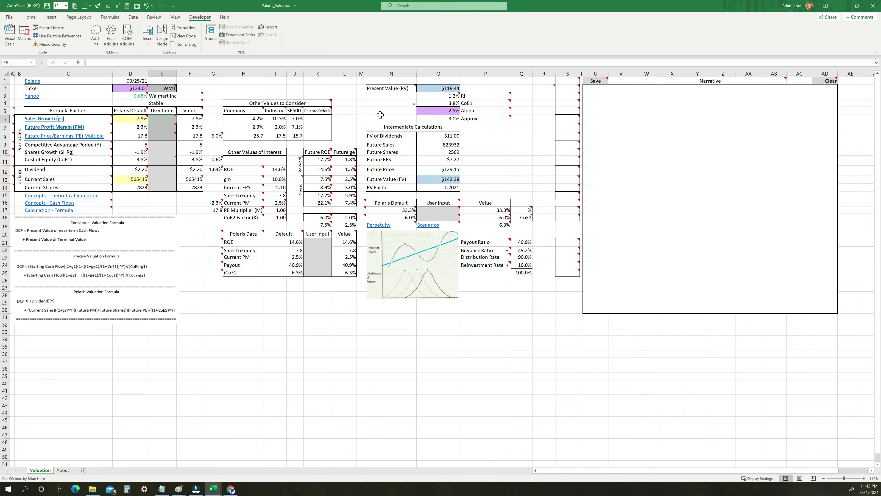
- Try a 10% Sales Growth user input for Walmart in E6 and reset it to the Polaris default
mouse_move(165, 119)
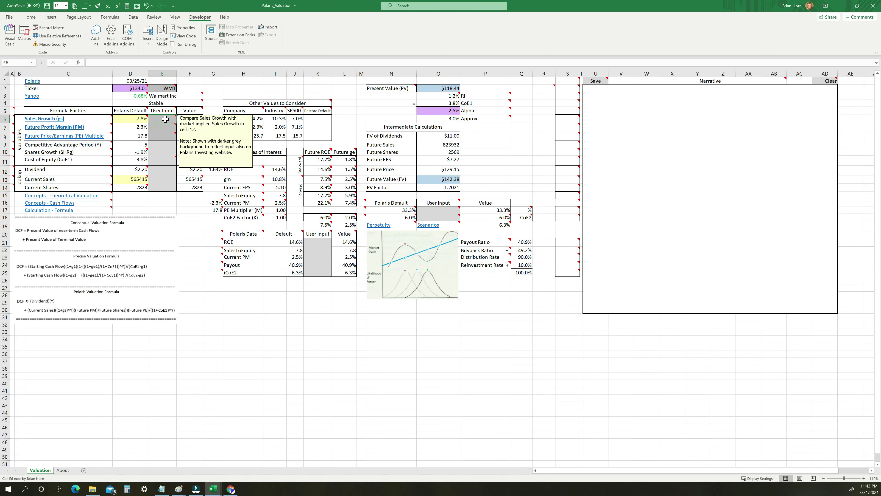
text(10)
key(Return)
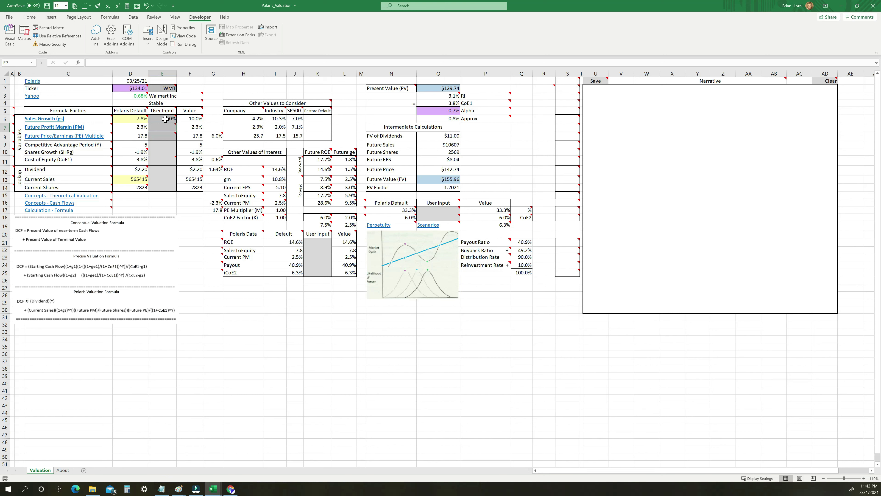
click(12, 120)
- Try a 4% Future Profit Margin user input for Walmart in E7 and reset it to the Polaris default
click(160, 128)
mouse_move(161, 129)
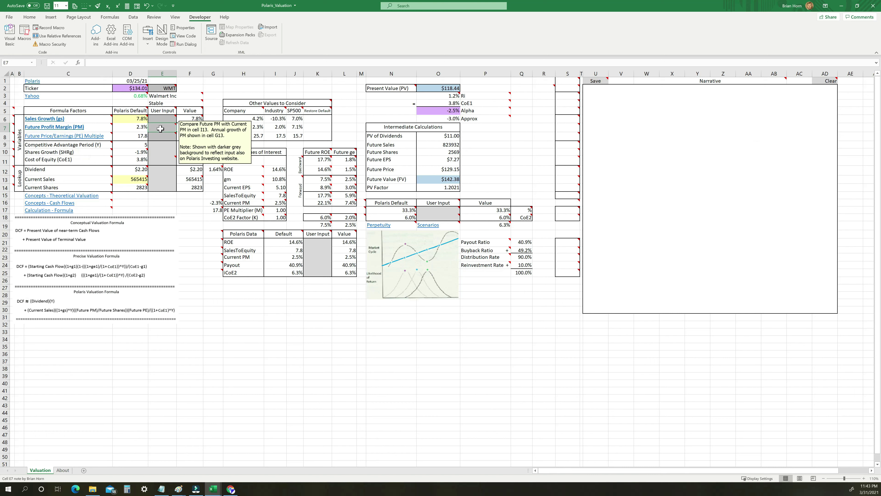
text(4)
key(Return)
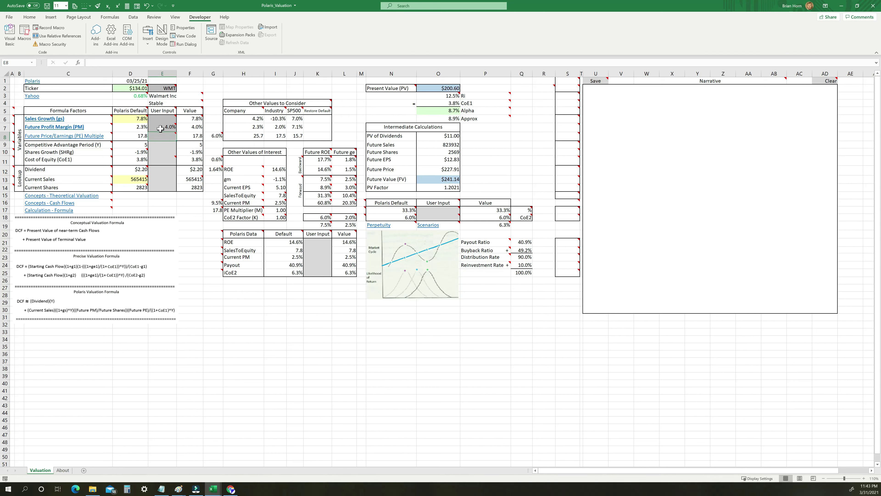
click(12, 127)
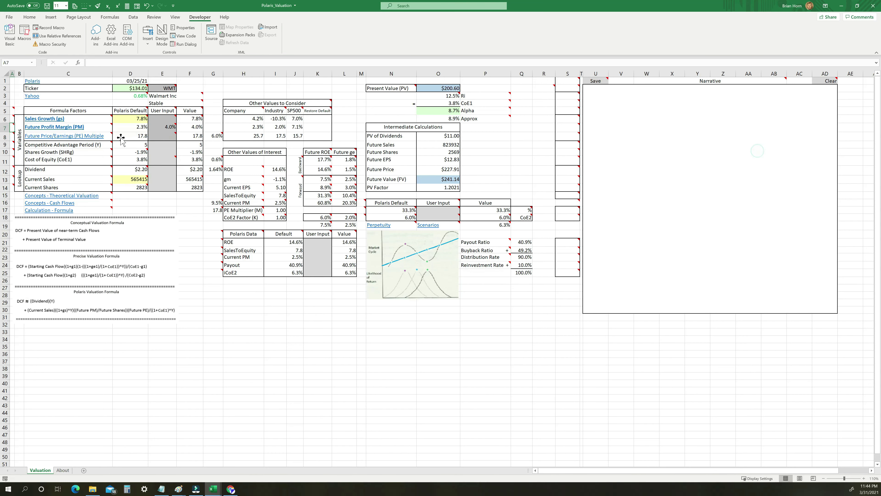
- Try a Future PE Multiple user input of 20 for Walmart in E8 and reset it to the Polaris default
click(164, 137)
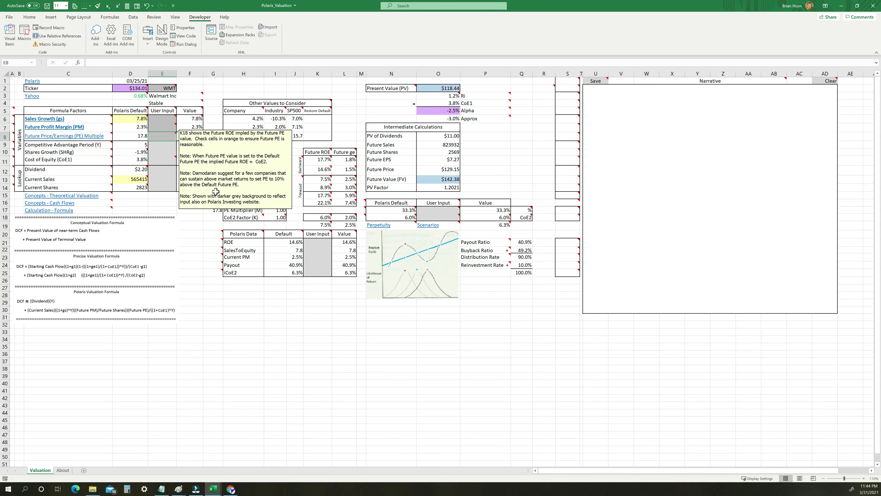
text(20)
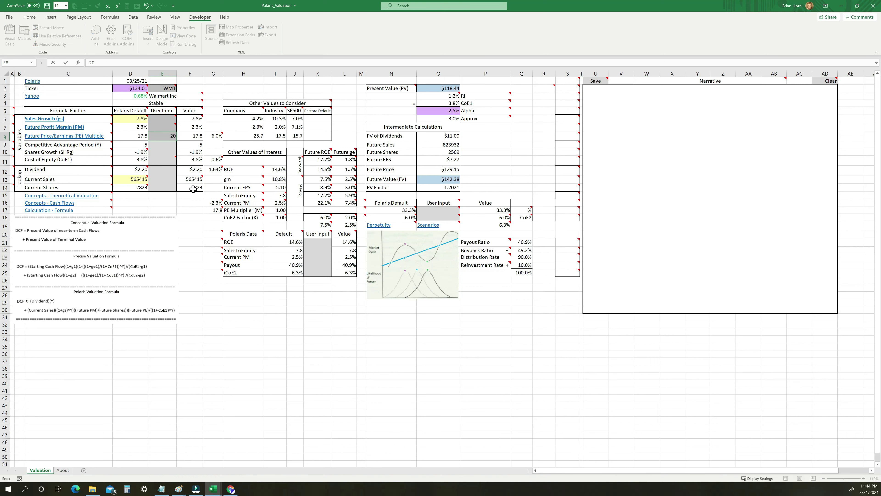
key(Return)
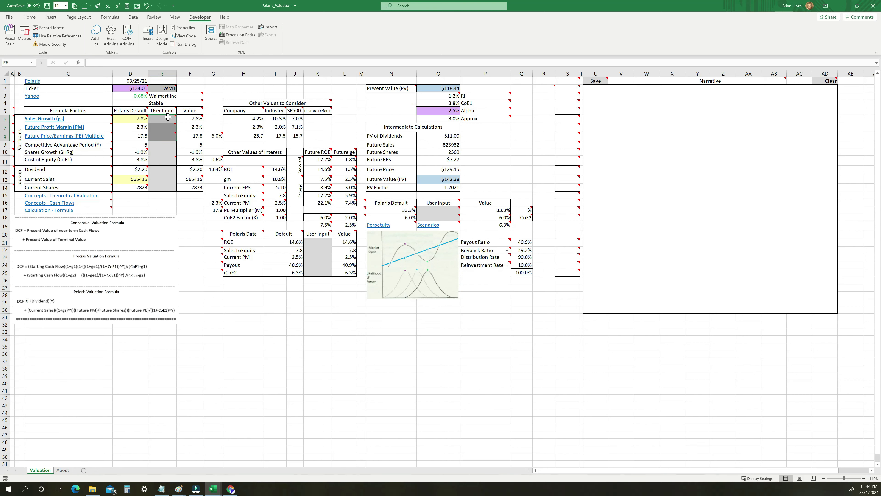
mouse_move(164, 120)
mouse_move(165, 136)
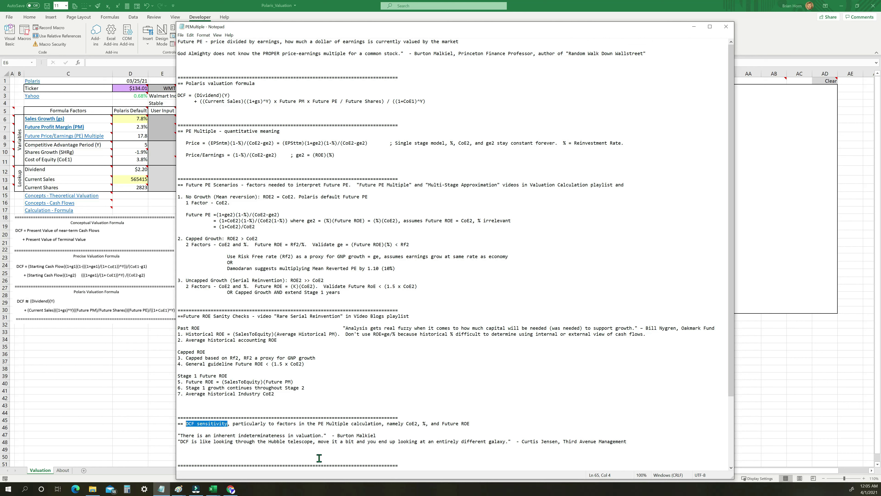
- Highlight the Polaris valuation formula in the PEMultiple notes, and examine the Forecasted Growth chart in the MultiStage workbook
drag(426, 101, 177, 95)
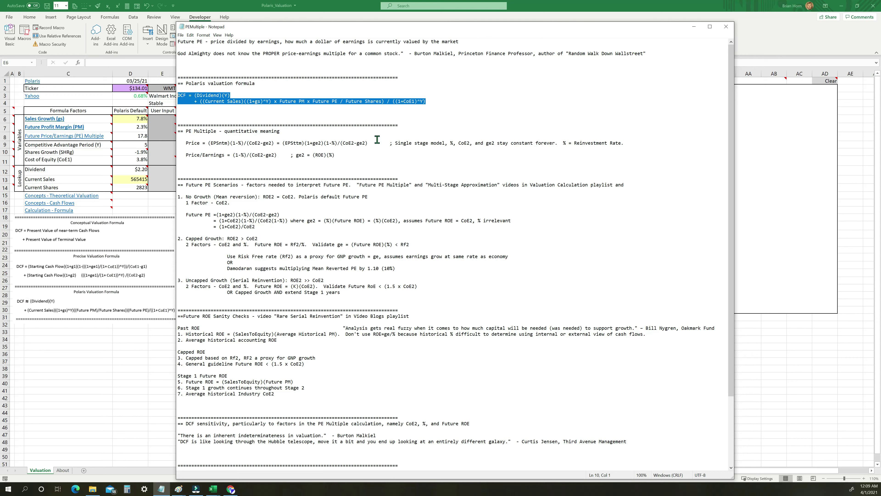
click(213, 488)
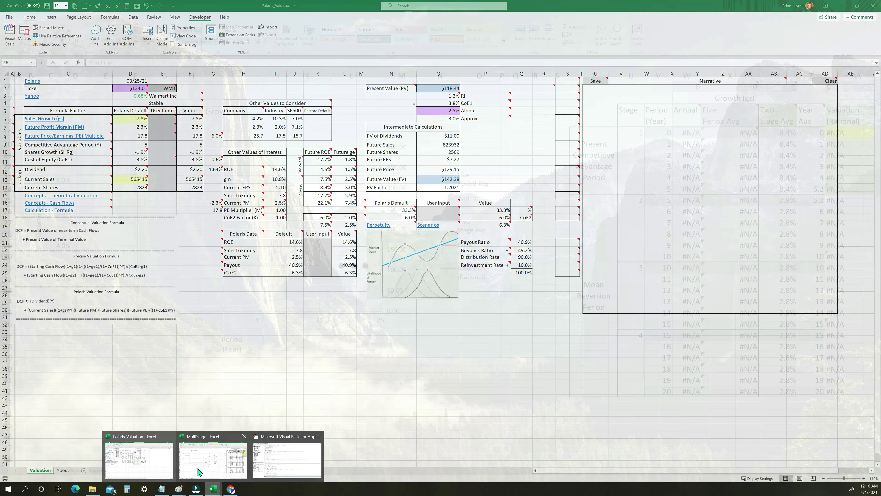
click(213, 459)
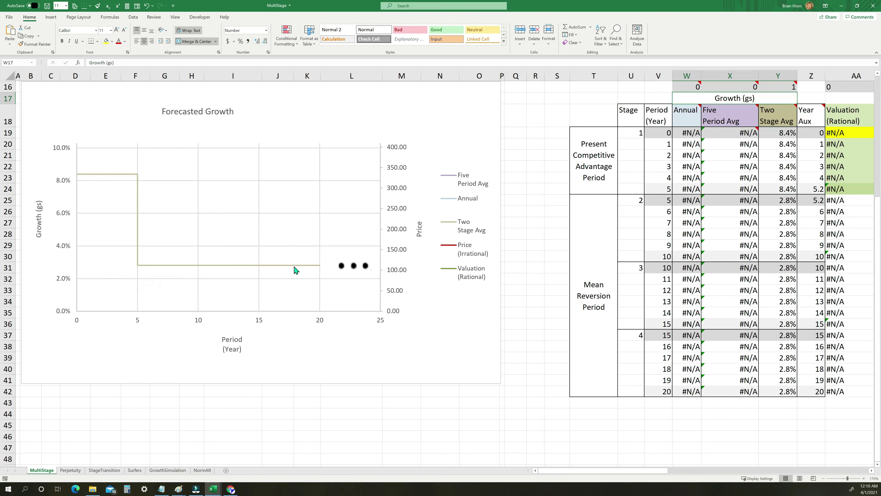
mouse_move(318, 267)
- Open the Explicit_CashFlows image in Paint to view the explicit cash flow table
mouse_move(177, 492)
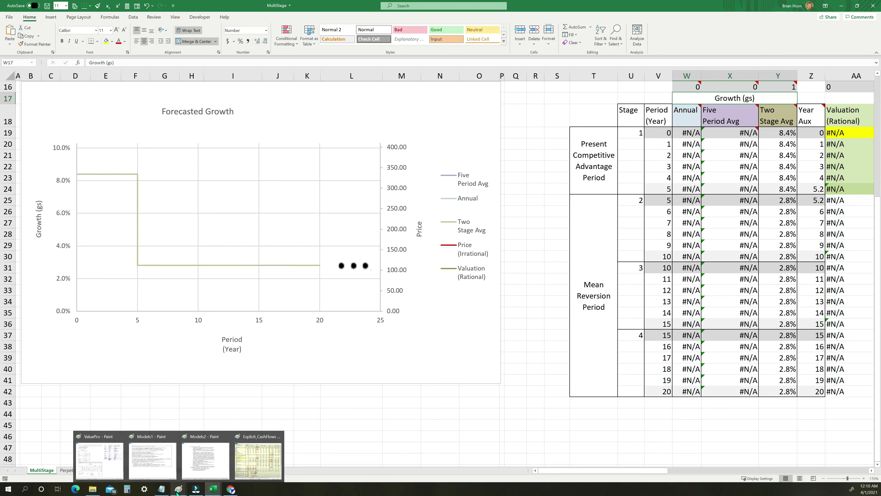
click(259, 456)
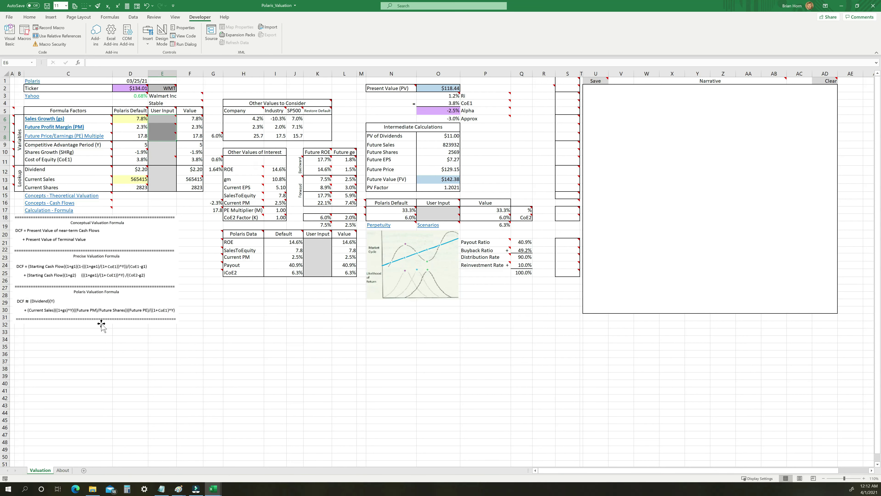
- Review the Sales Growth input and Present Value in the Walmart Valuation sheet, and switch to the ValuePro image in Paint
mouse_move(84, 146)
mouse_move(162, 118)
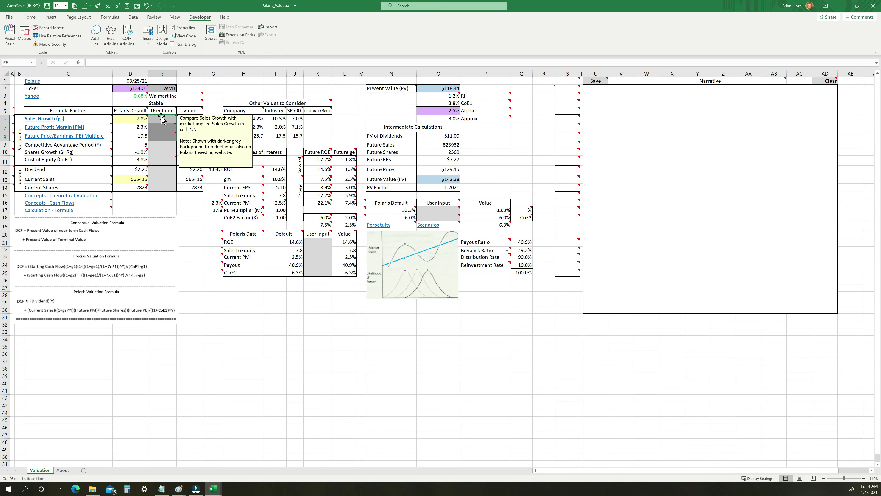
mouse_move(458, 94)
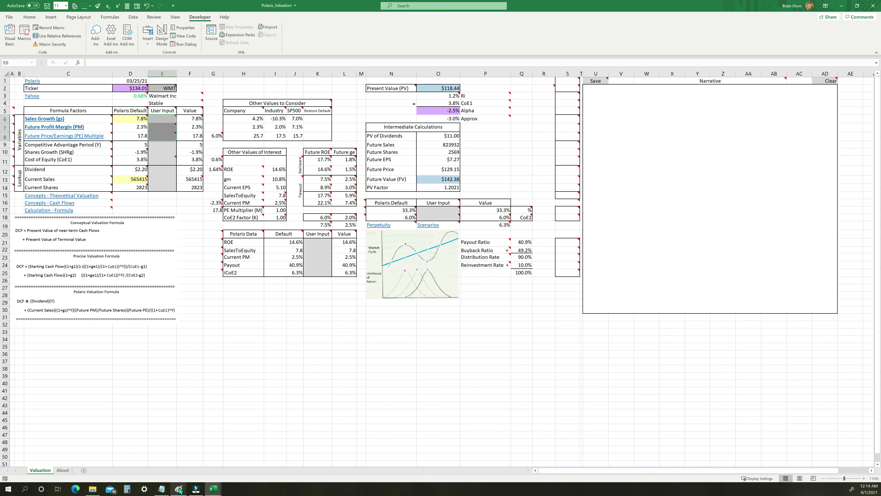
mouse_move(179, 489)
click(102, 468)
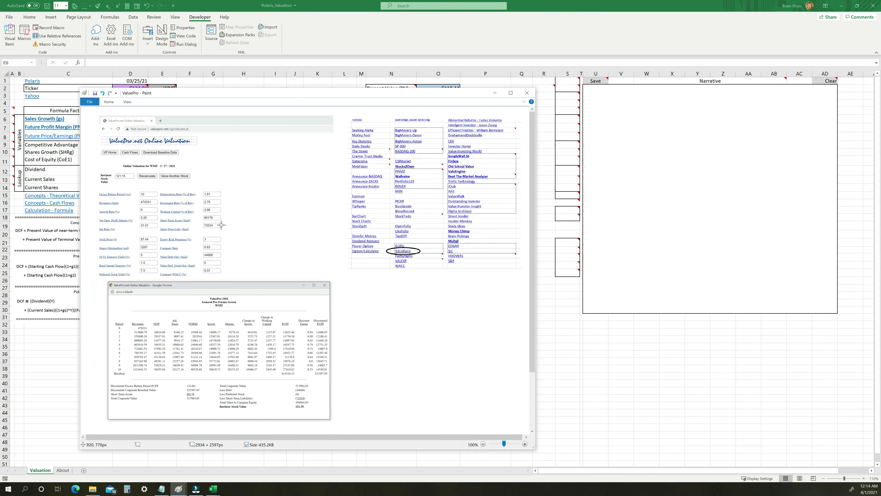